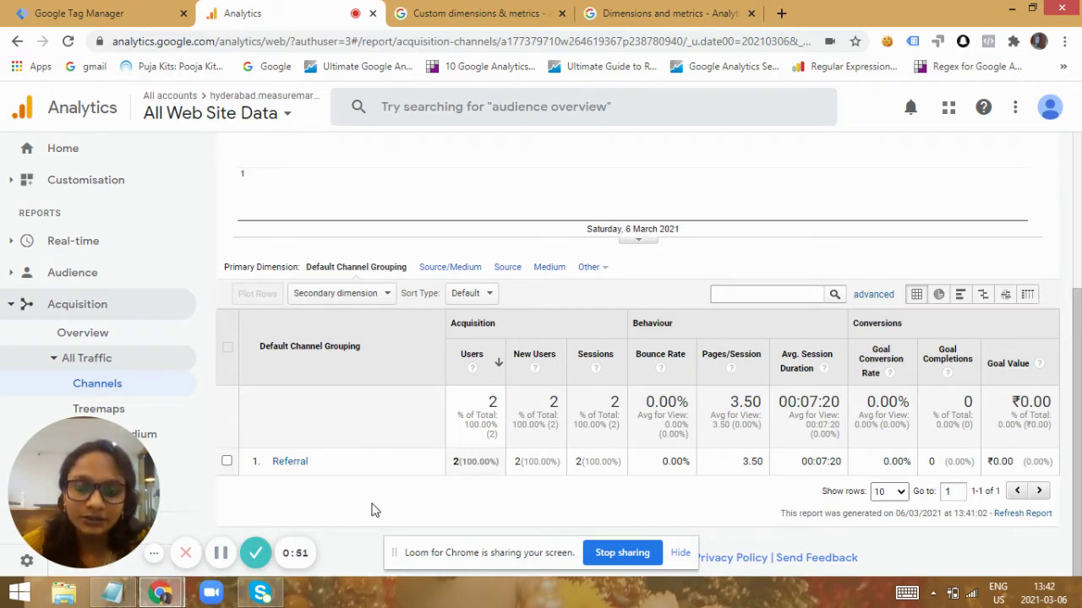
# Open the list of custom dimensions in the admin settings of the hyderabad.measuremarketer property
pyautogui.click(461, 10)
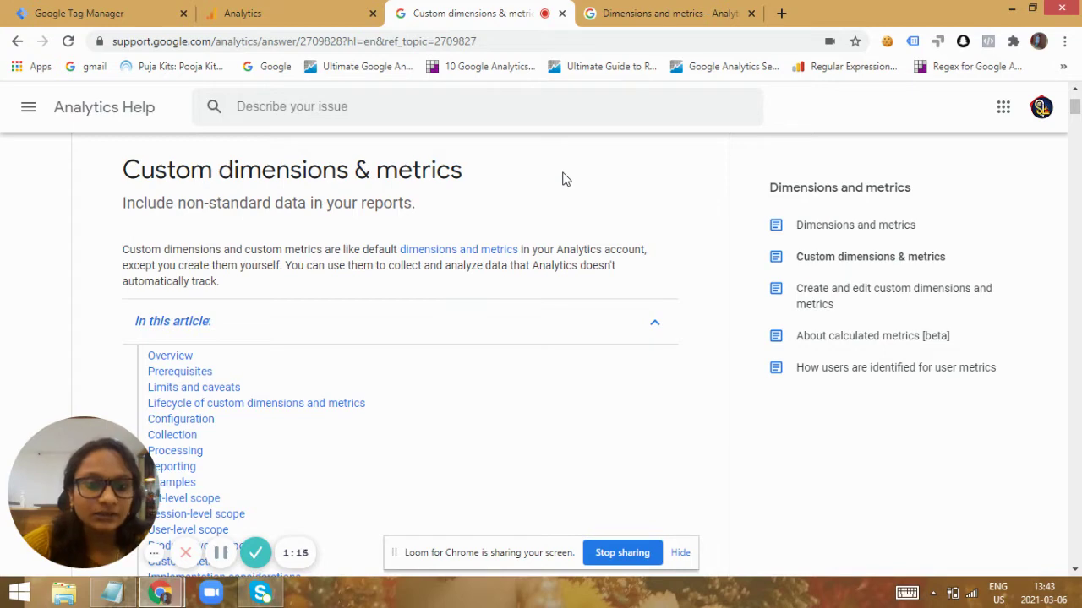
pyautogui.click(300, 8)
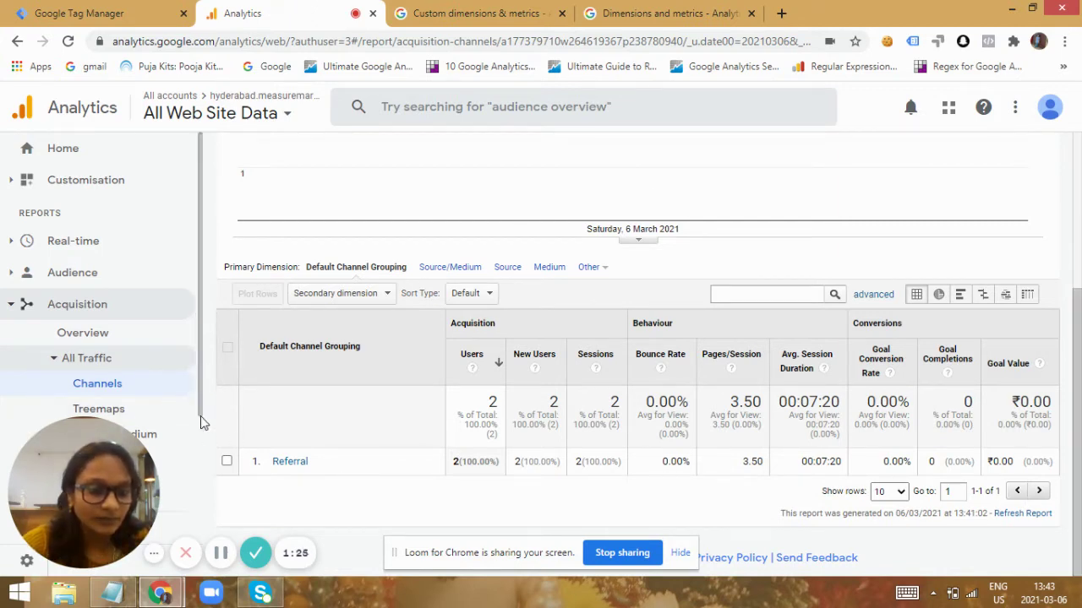
pyautogui.scroll(-3, 190, 423)
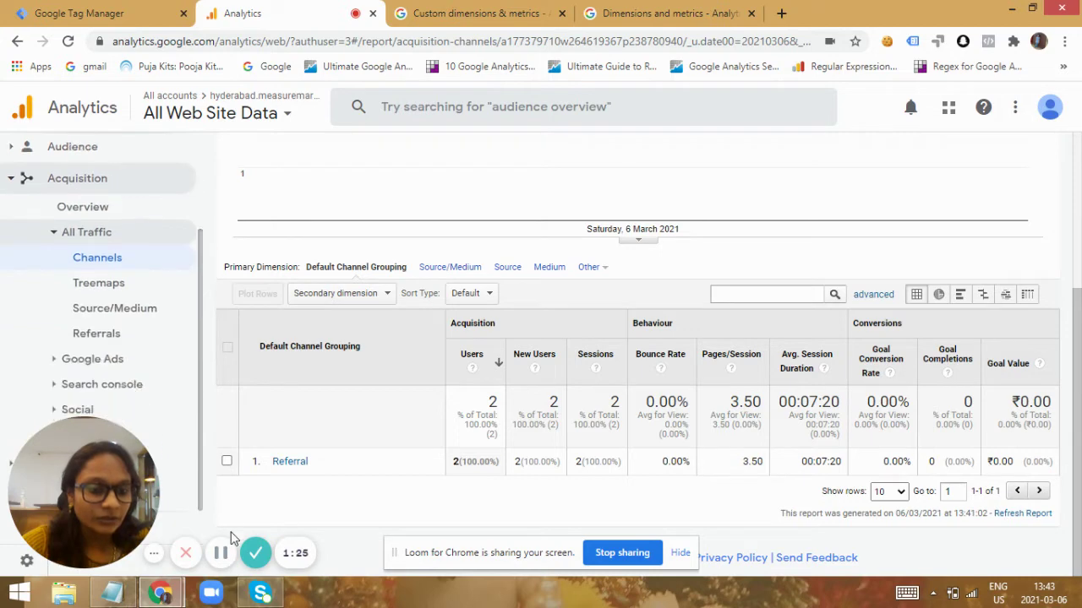
pyautogui.click(23, 563)
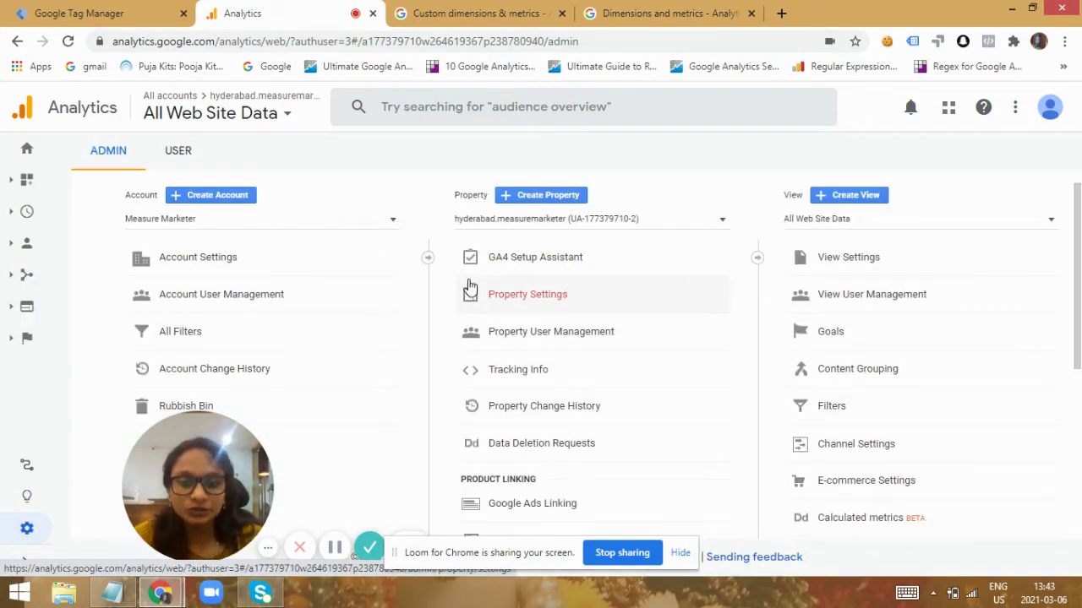
pyautogui.moveTo(1078, 207); pyautogui.dragTo(1077, 387)
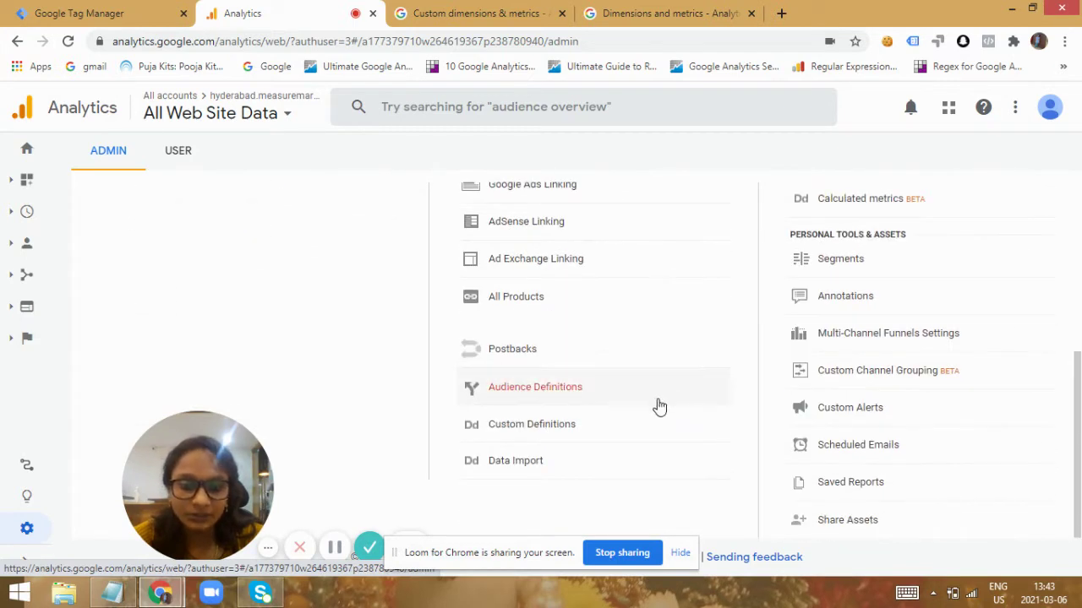
pyautogui.click(545, 424)
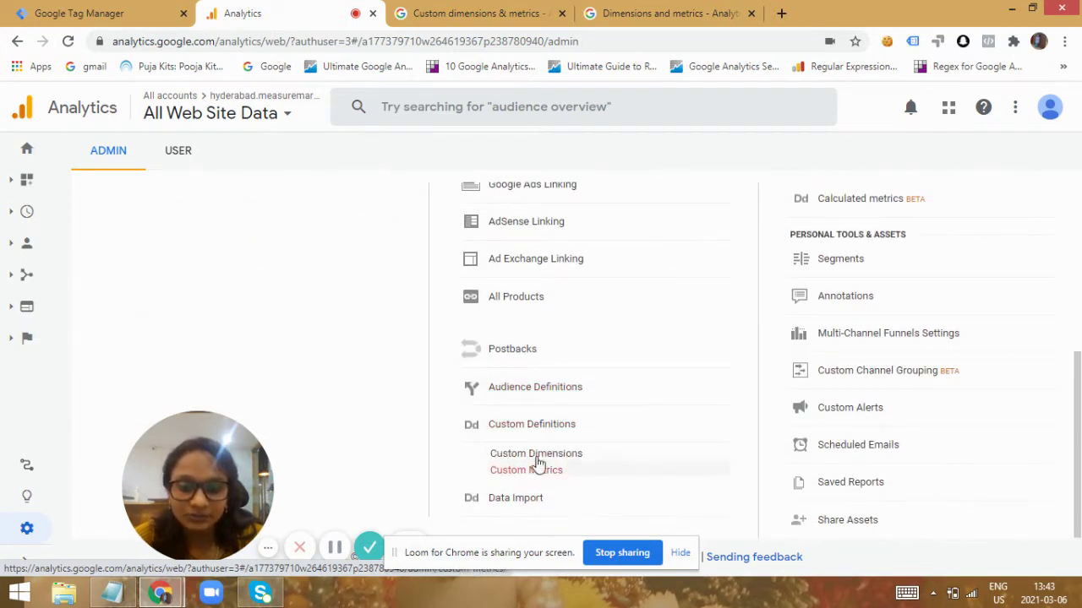
pyautogui.click(546, 454)
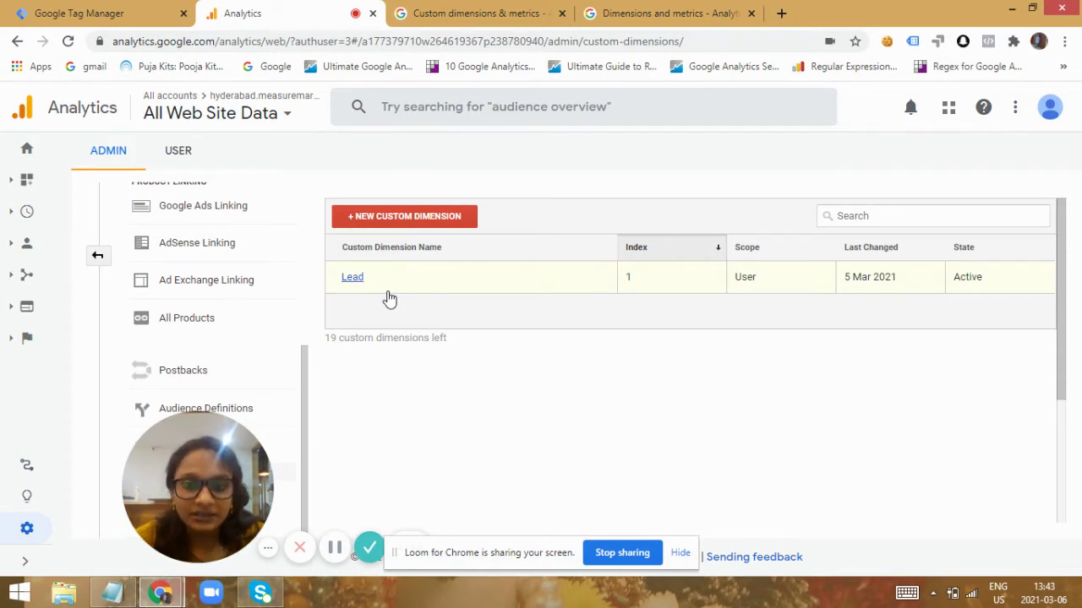
# Search Google for "measuremarketr" in a new browser tab and open the Measure Marketer website
pyautogui.click(784, 14)
pyautogui.write('measu')
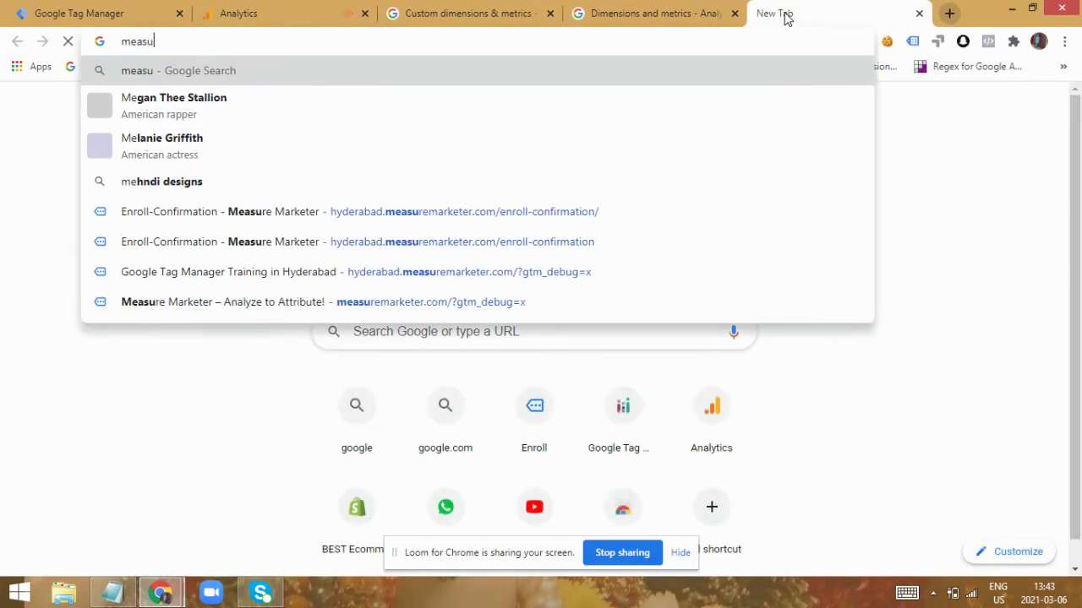
pyautogui.write('remarketr')
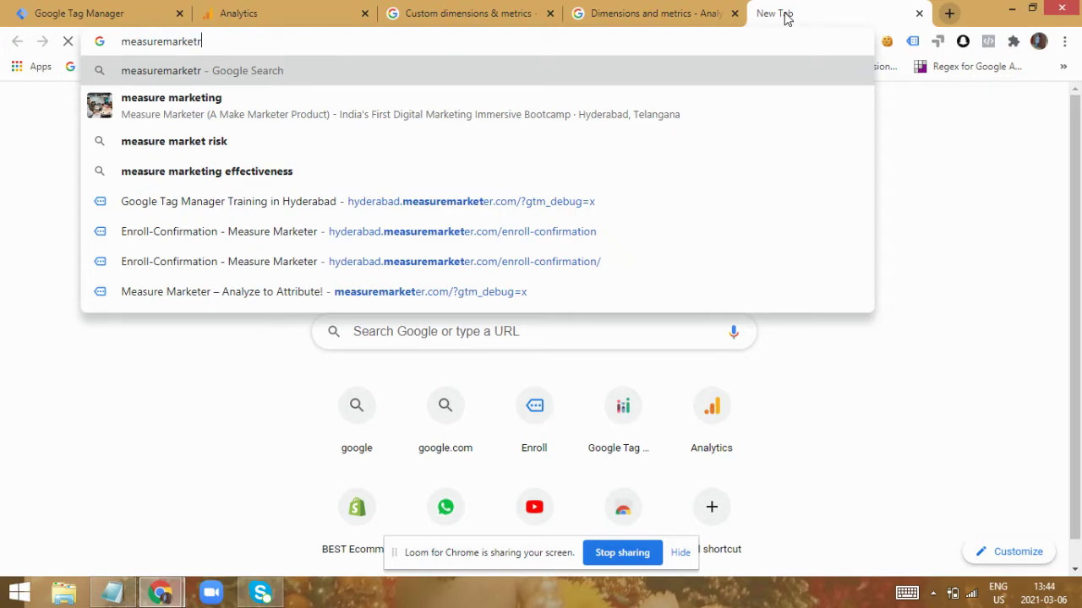
pyautogui.press('Return')
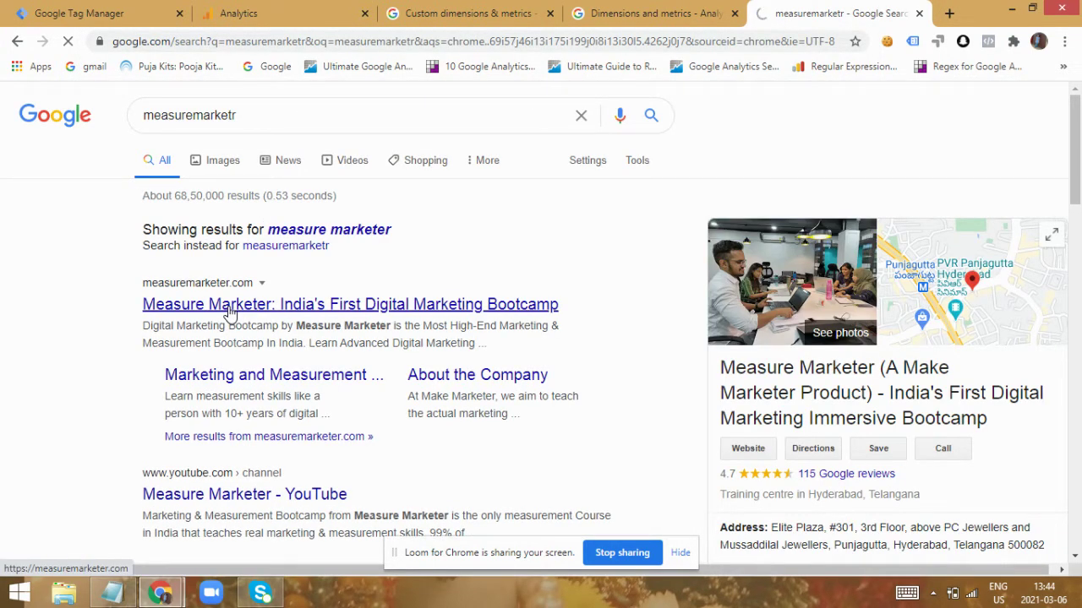
pyautogui.click(230, 312)
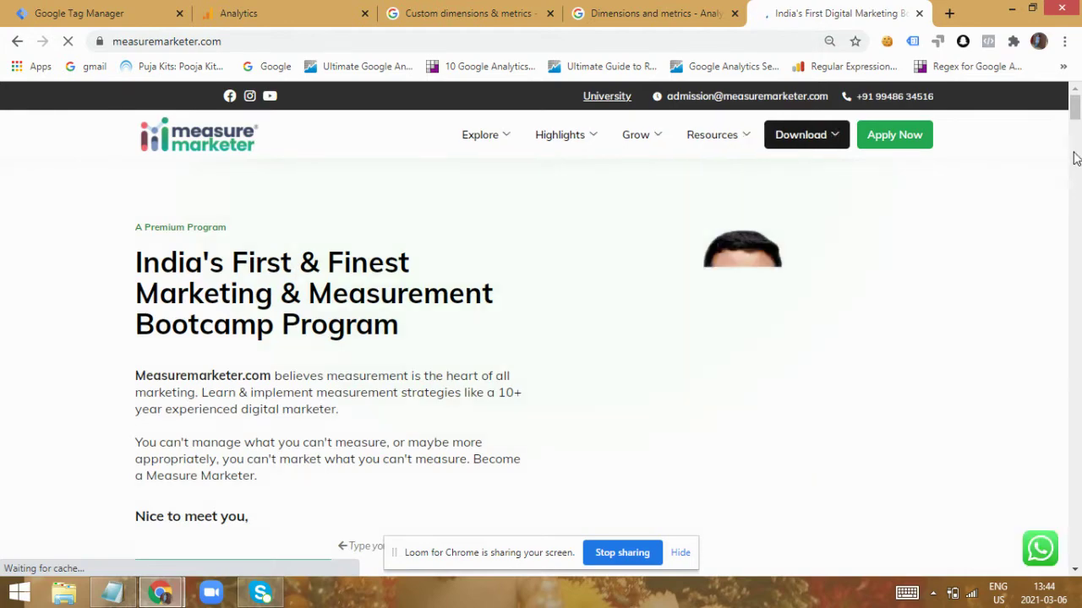
pyautogui.moveTo(1076, 108)
pyautogui.mouseDown()
pyautogui.moveTo(1075, 148)
pyautogui.moveTo(1078, 106)
pyautogui.moveTo(1078, 116)
pyautogui.mouseUp()
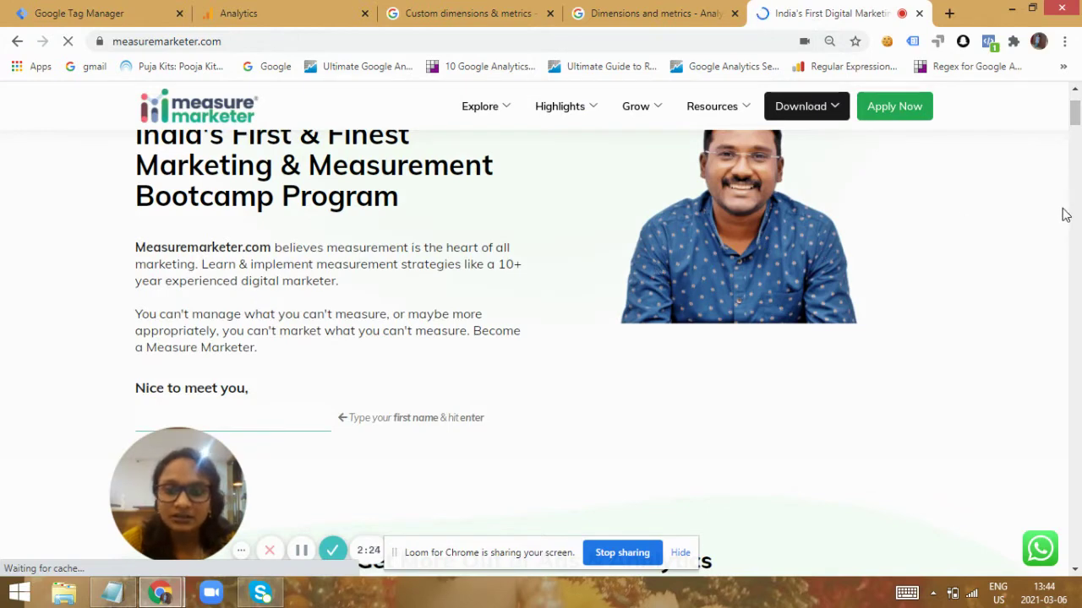
pyautogui.moveTo(1077, 124); pyautogui.dragTo(1077, 118)
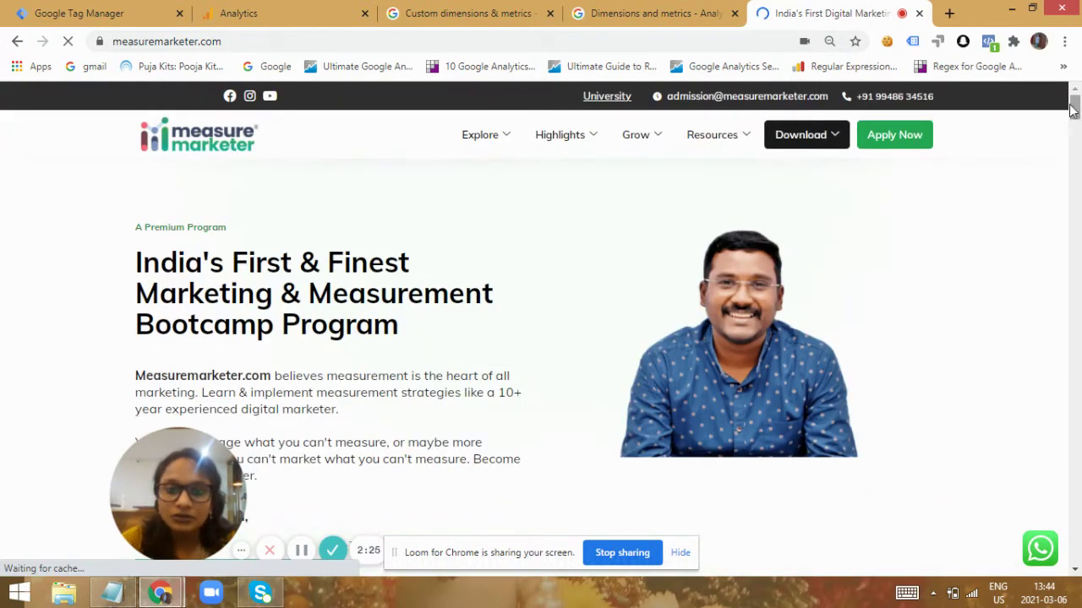
# Change the site address to hyderabad.measuremarketer.com and load it
pyautogui.click(382, 42)
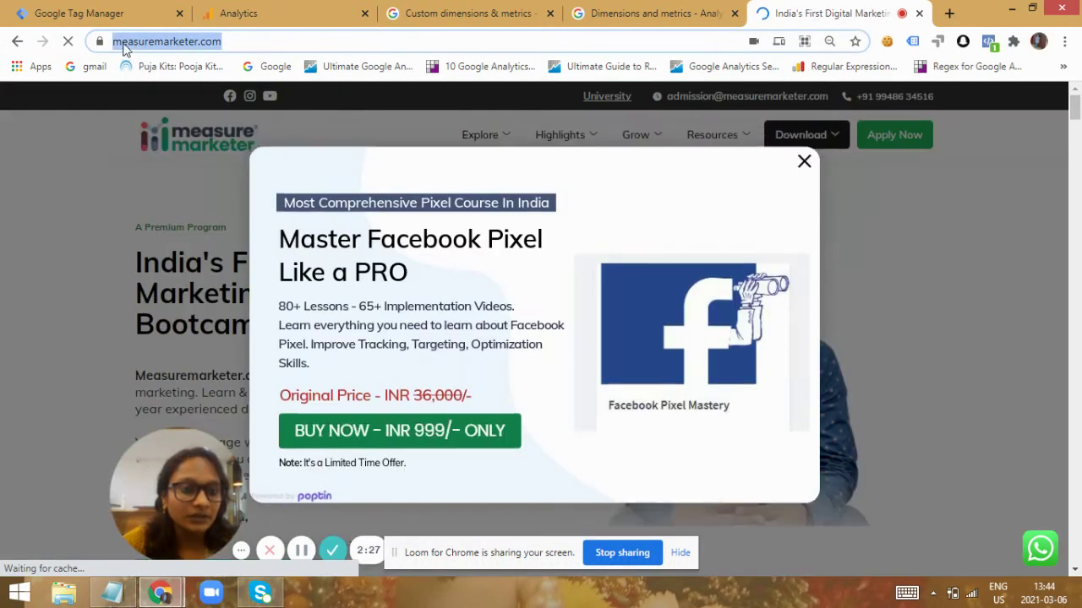
pyautogui.click(121, 43)
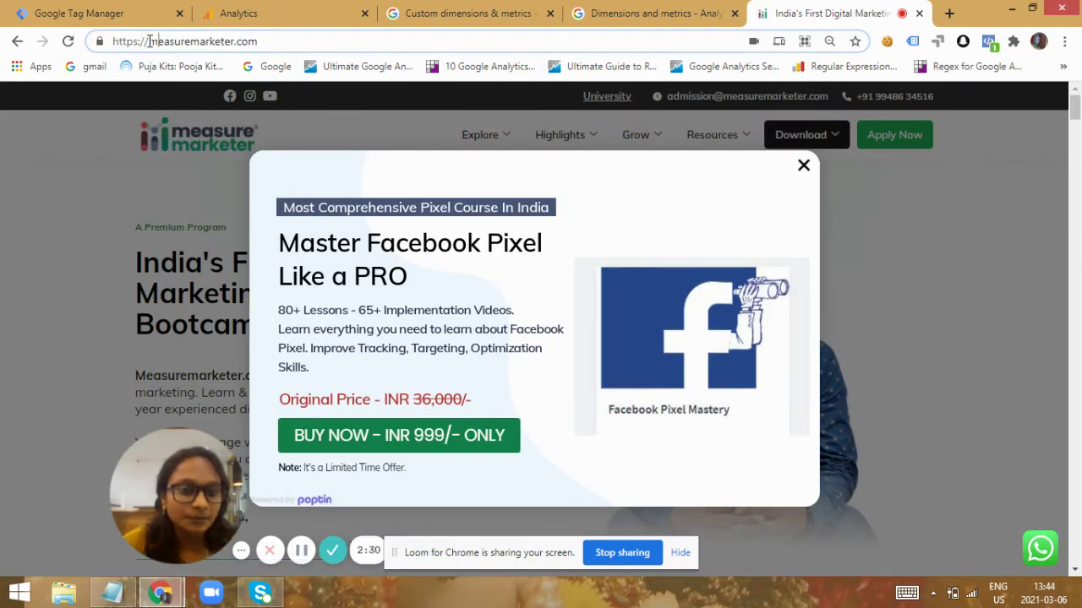
pyautogui.click(149, 41)
pyautogui.write('hyderabad')
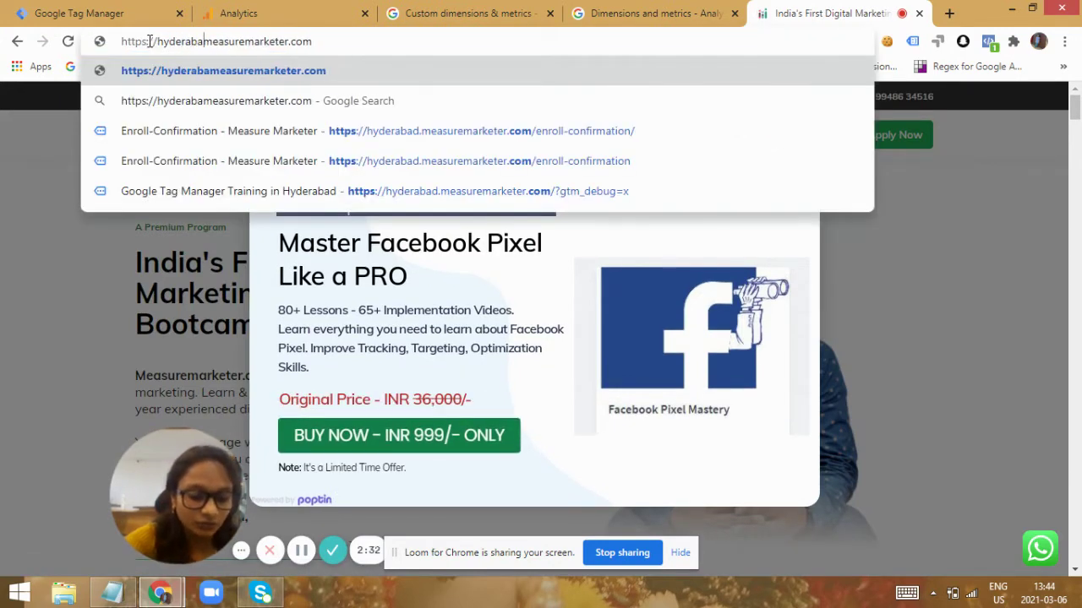
pyautogui.write('.')
pyautogui.press('Return')
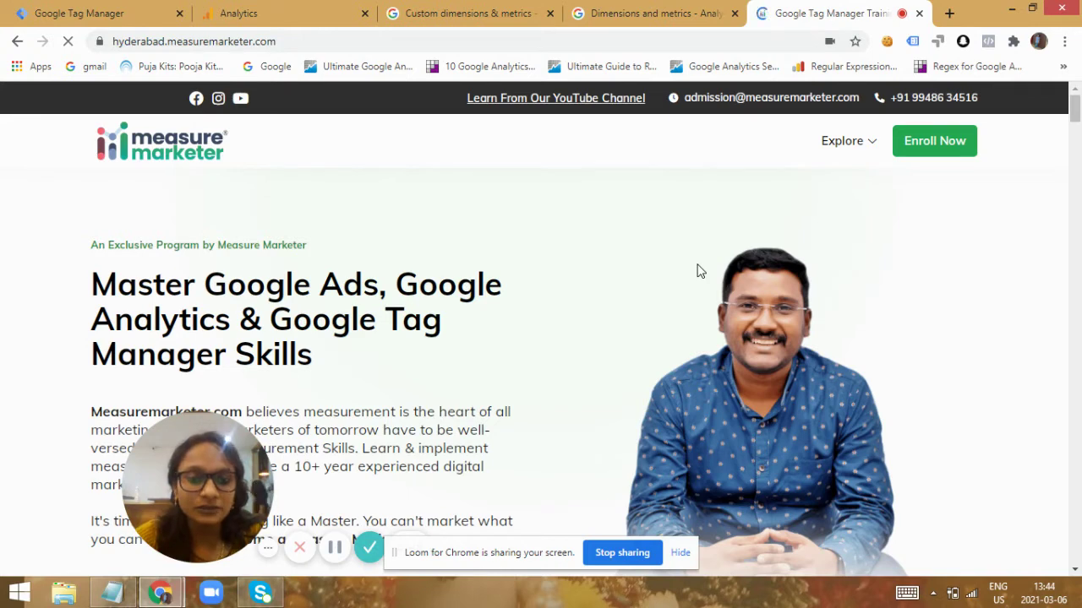
# Open the site's Enroll Now page and look over the enrolment form fields
pyautogui.click(929, 151)
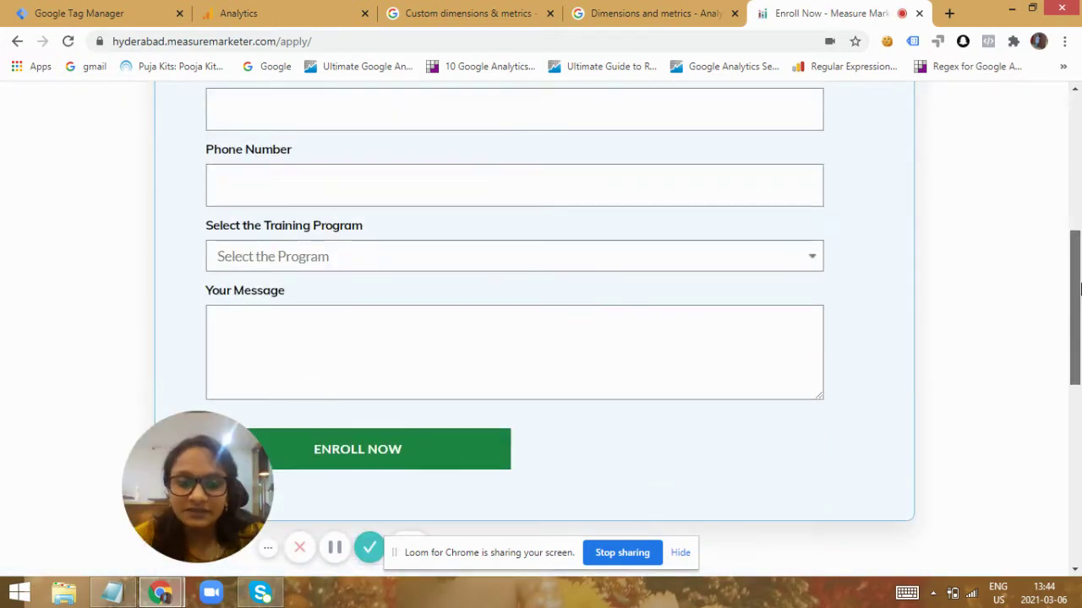
pyautogui.moveTo(1076, 132); pyautogui.dragTo(1076, 166)
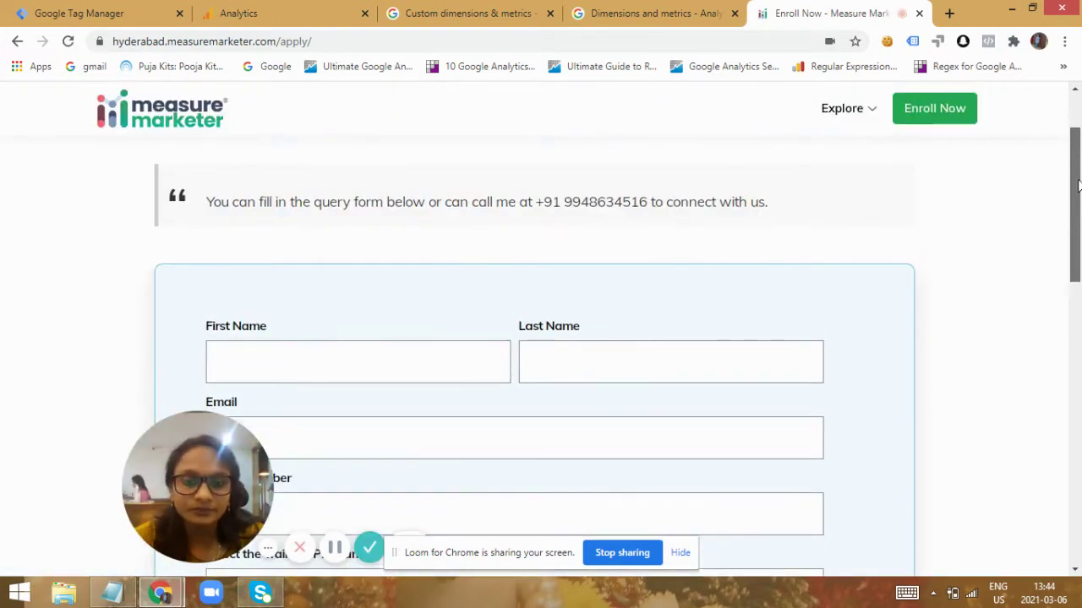
pyautogui.click(425, 355)
pyautogui.moveTo(1075, 184); pyautogui.dragTo(1079, 360)
# Try to load the confirmation page at hyderabad.measuremarketer.com/apply-confirmation
pyautogui.click(442, 38)
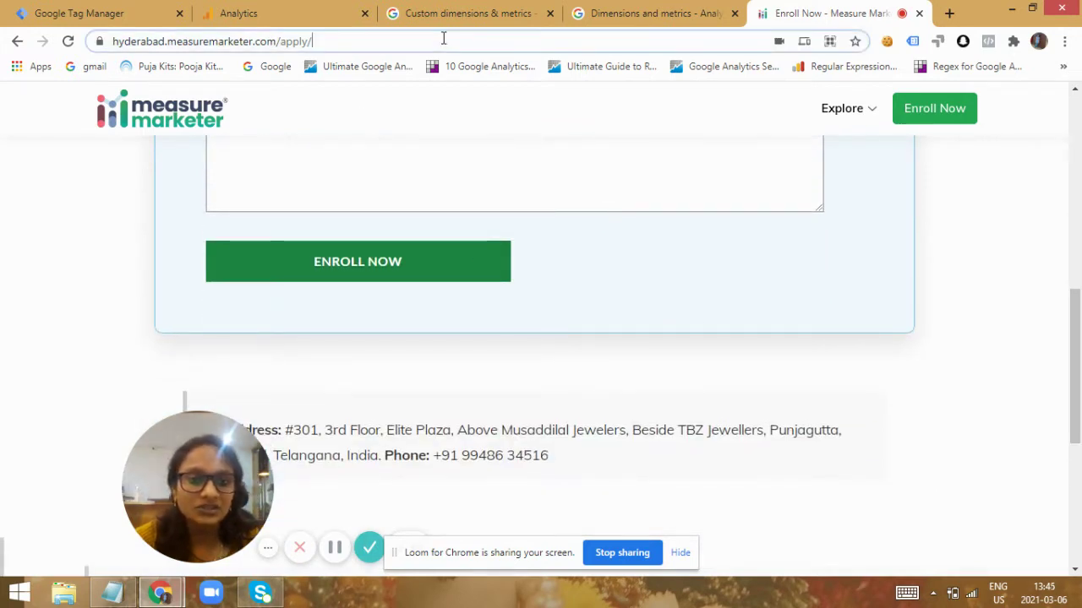
pyautogui.click(442, 38)
pyautogui.press('BackSpace')
pyautogui.press('BackSpace')
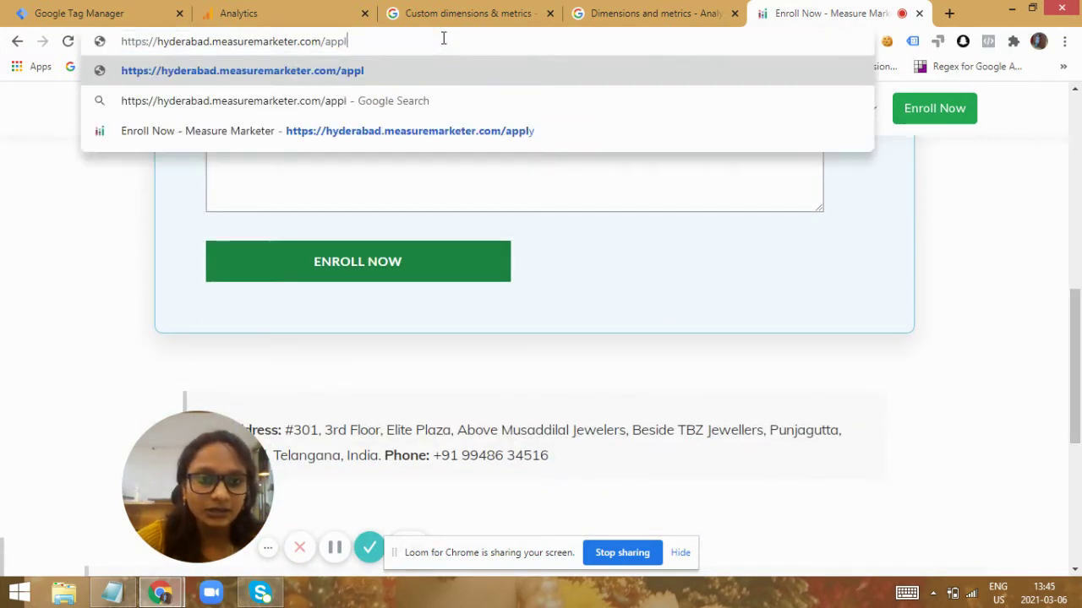
pyautogui.write('y-c')
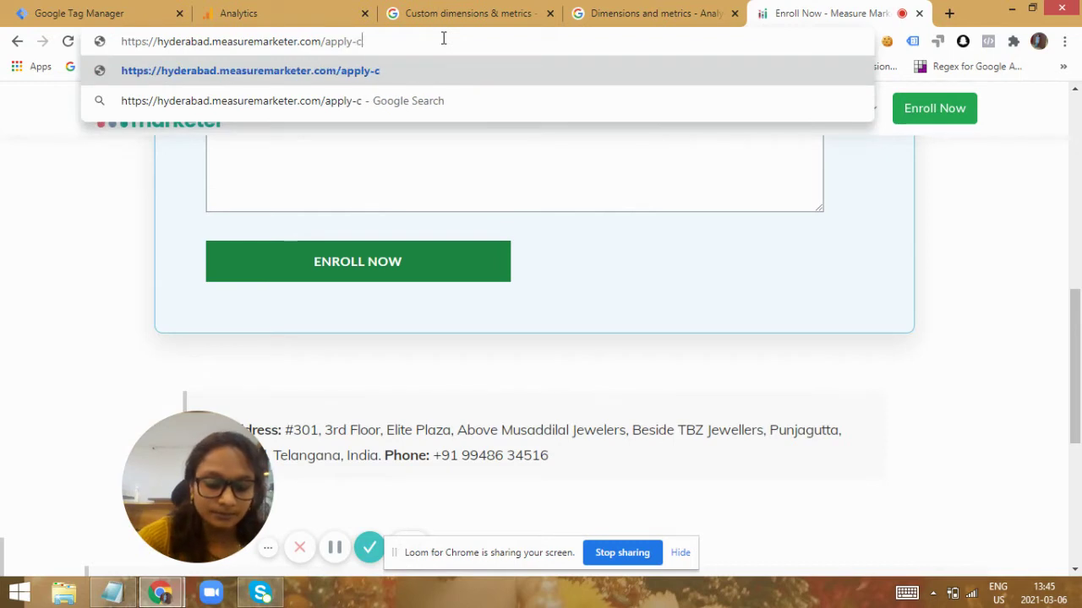
pyautogui.write('onfiem')
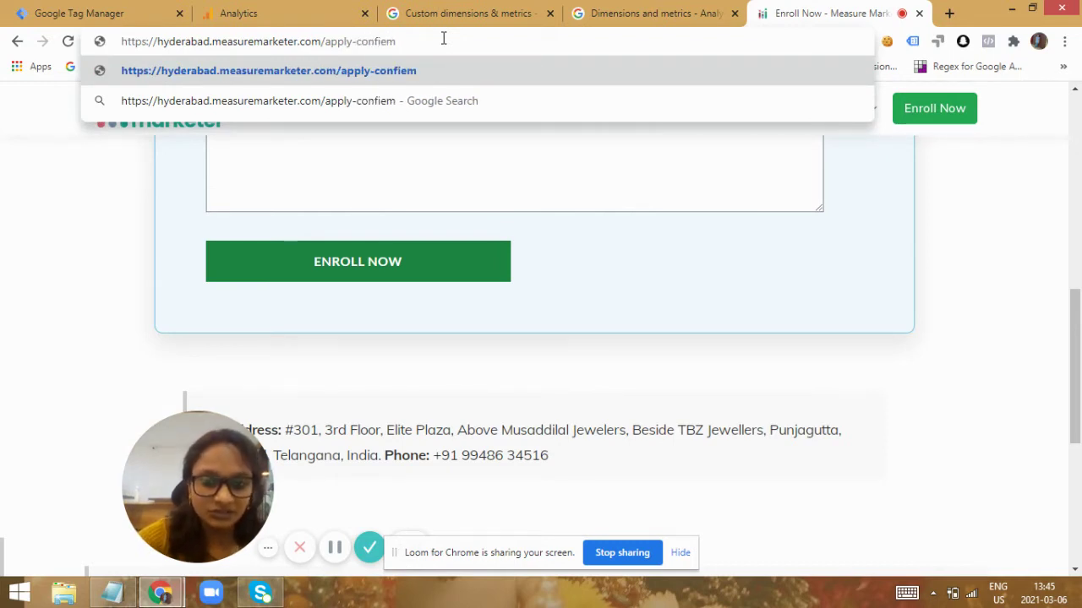
pyautogui.press('BackSpace')
pyautogui.press('BackSpace')
pyautogui.write('rmati')
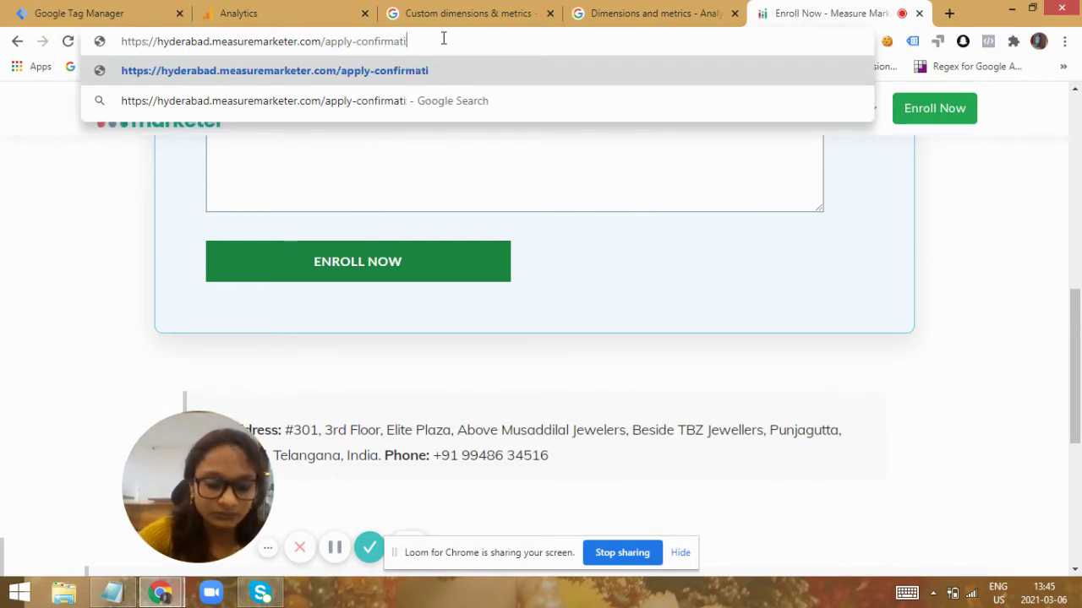
pyautogui.write('on')
pyautogui.press('Return')
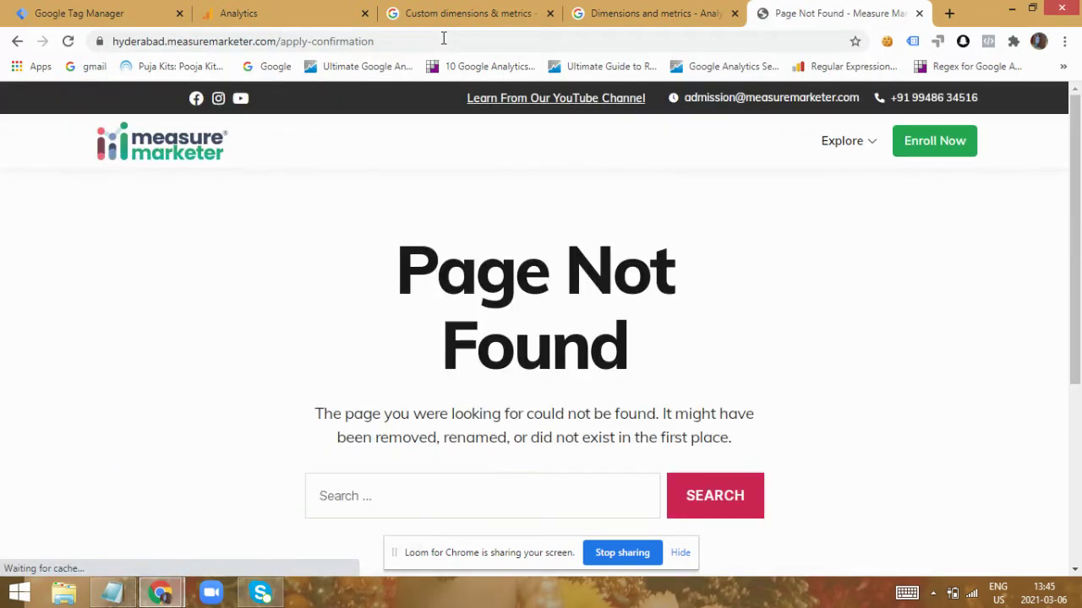
# Load hyderabad.measuremarketer.com/enroll-confirmation and look over the thank-you page
pyautogui.click(308, 40)
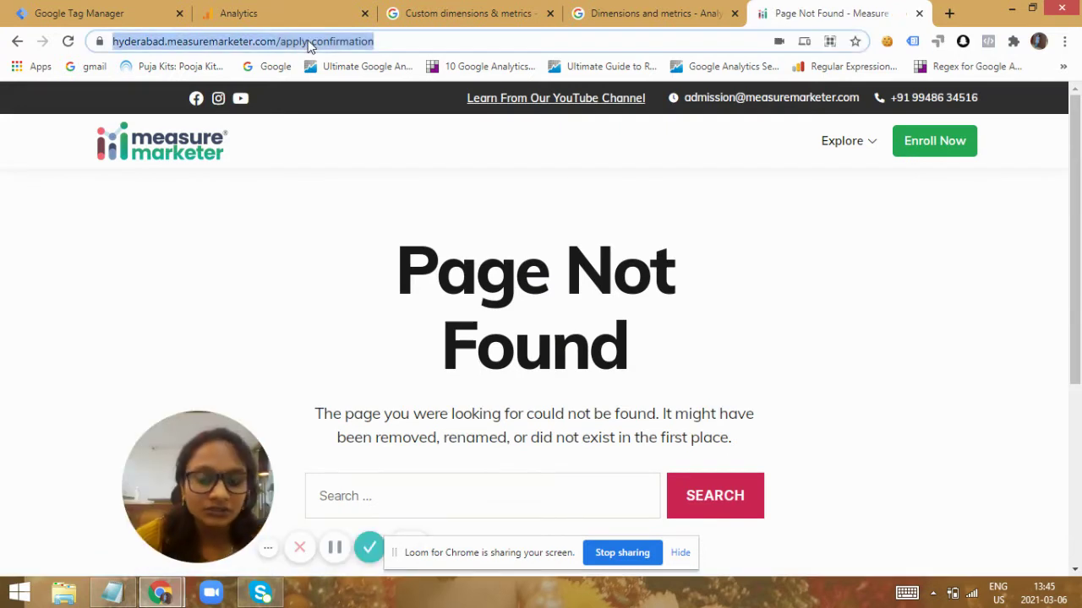
pyautogui.click(308, 42)
pyautogui.press('BackSpace')
pyautogui.press('BackSpace')
pyautogui.press('BackSpace')
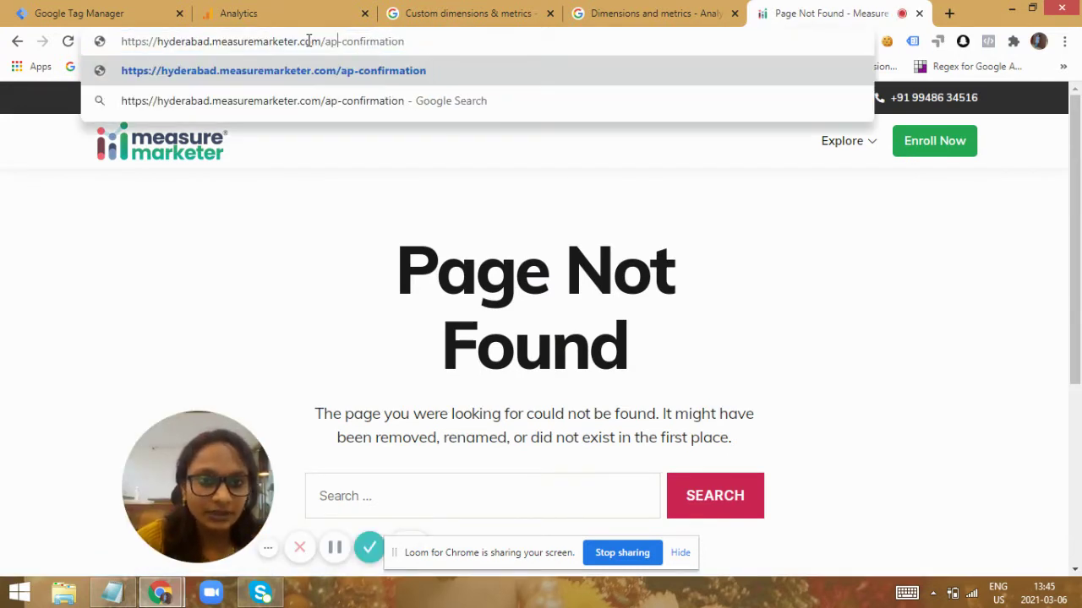
pyautogui.press('BackSpace')
pyautogui.write('enroll')
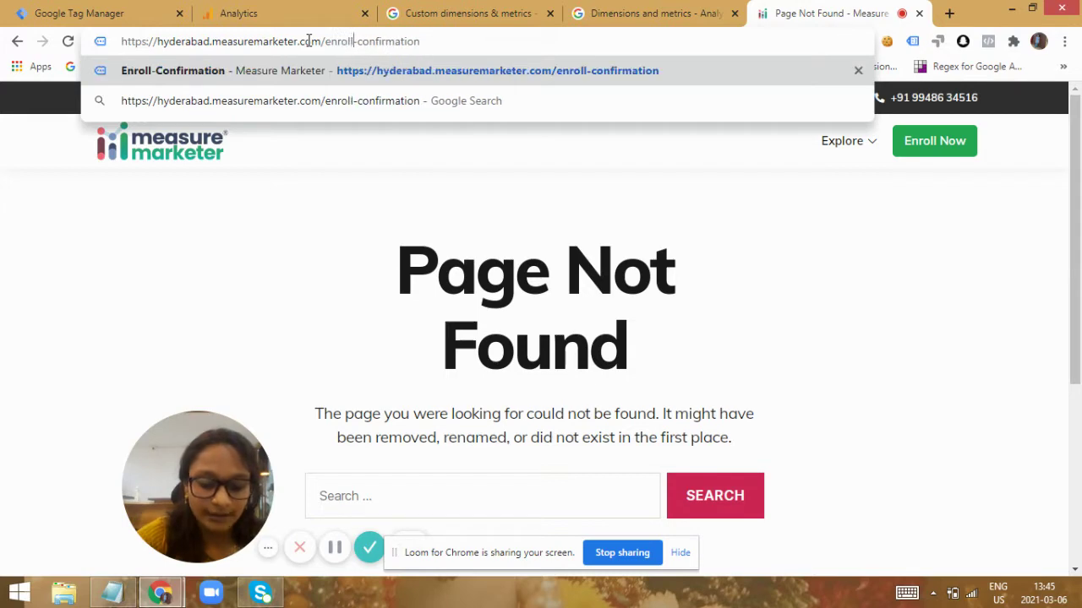
pyautogui.press('Return')
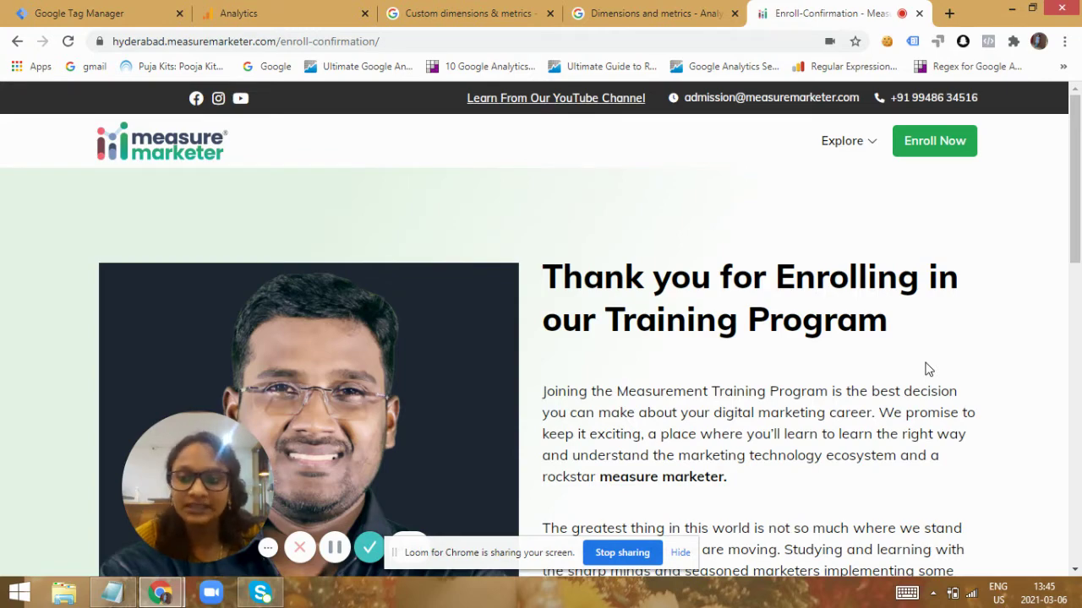
pyautogui.moveTo(1079, 211); pyautogui.dragTo(1079, 268)
pyautogui.scroll(2, 1079, 267)
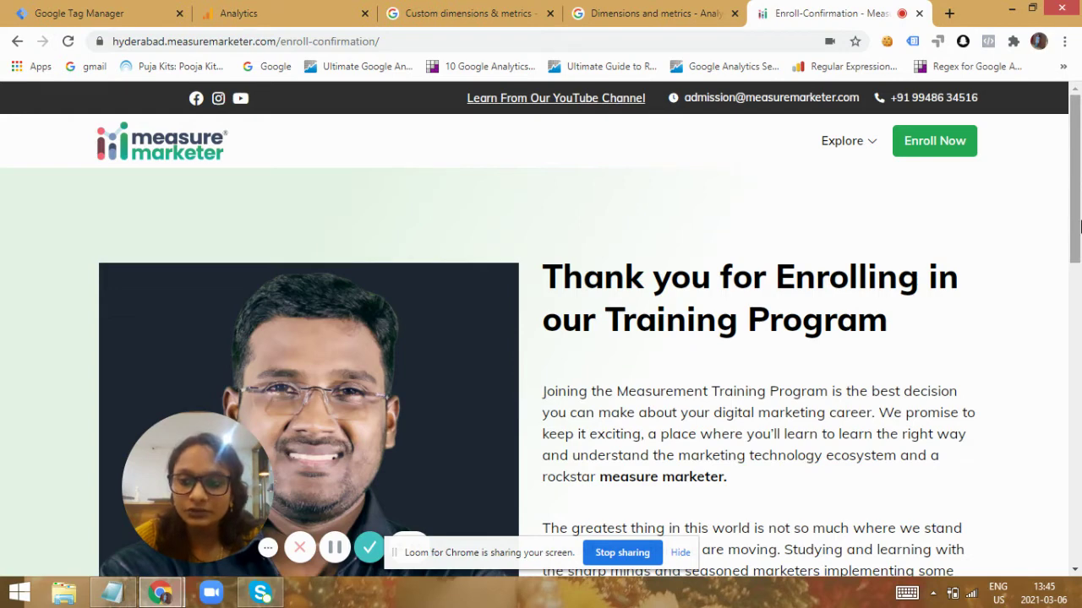
pyautogui.moveTo(1078, 206); pyautogui.dragTo(1078, 237)
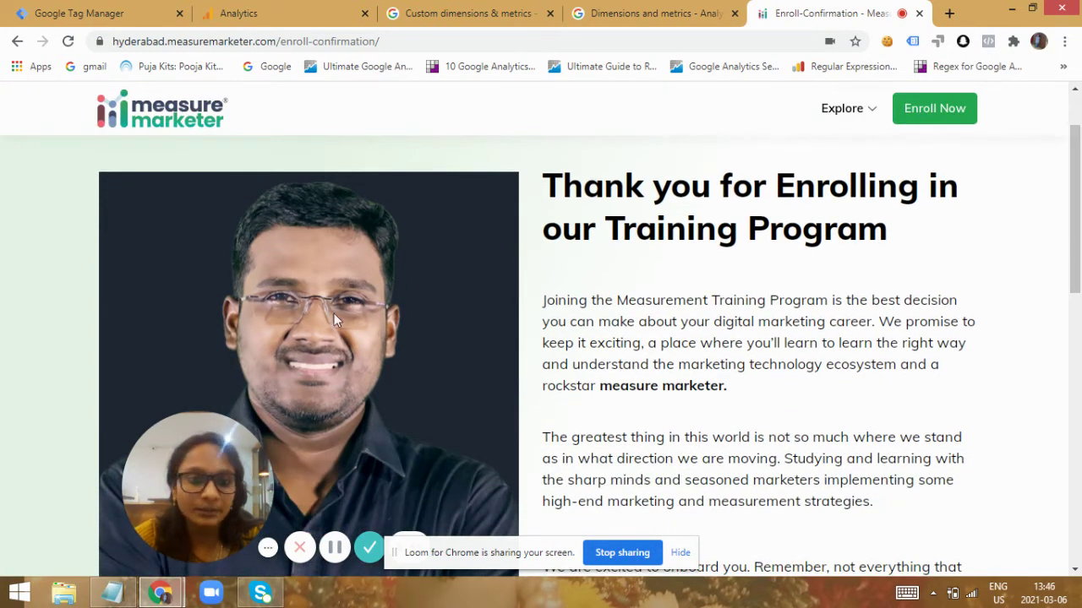
# Switch back to Google Analytics and open the Lead custom dimension for editing
pyautogui.click(56, 7)
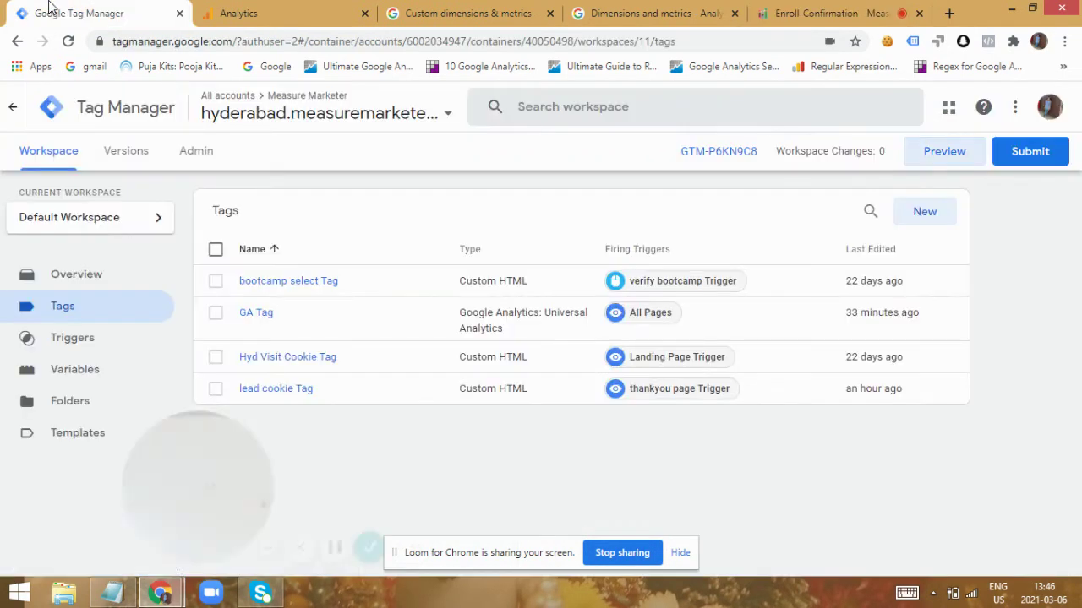
pyautogui.click(475, 10)
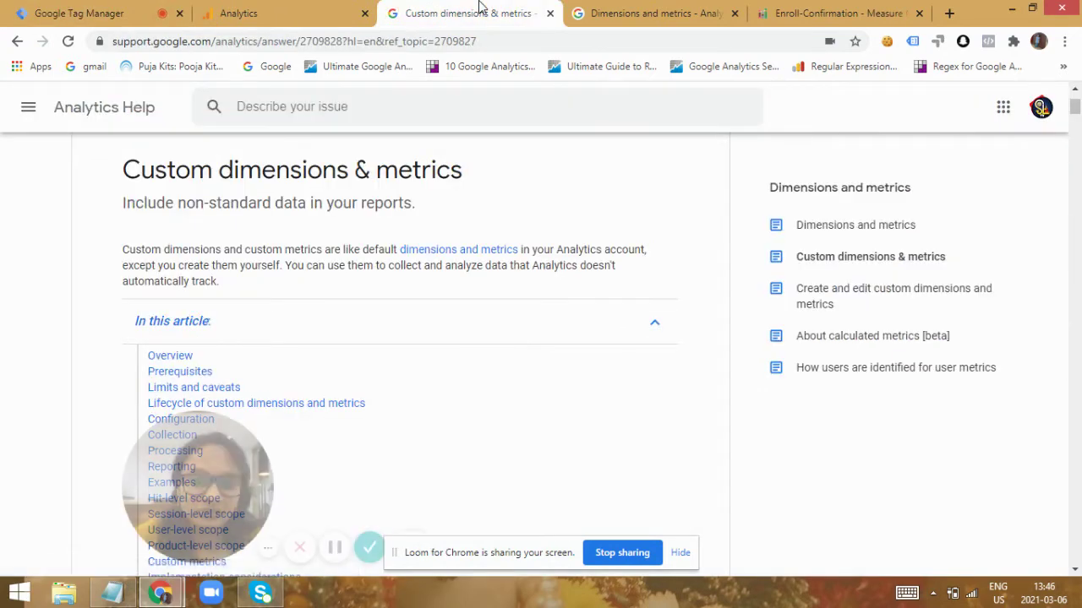
pyautogui.click(325, 8)
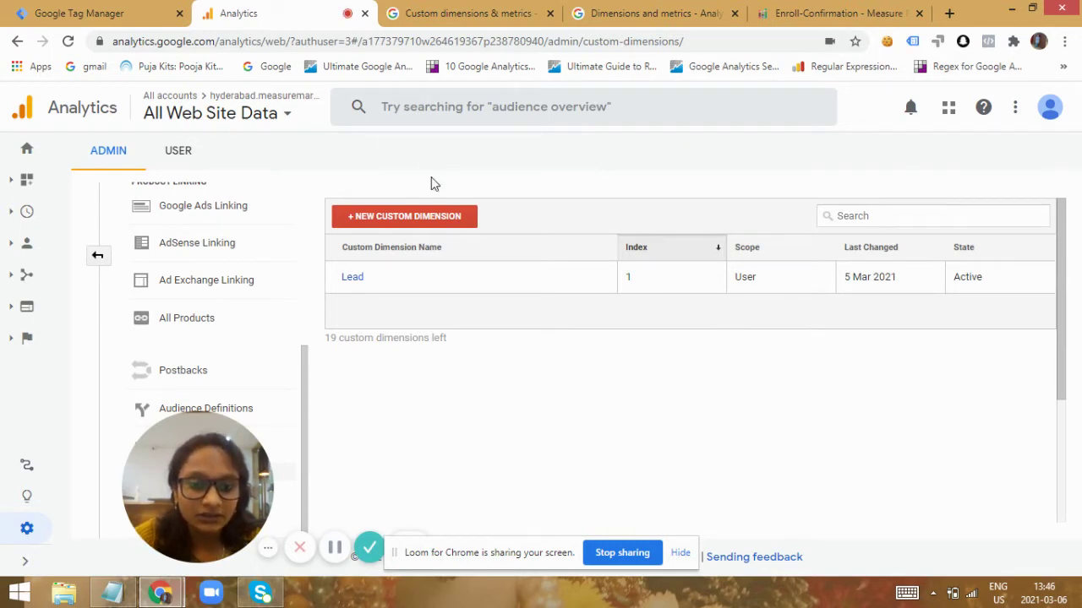
pyautogui.click(356, 285)
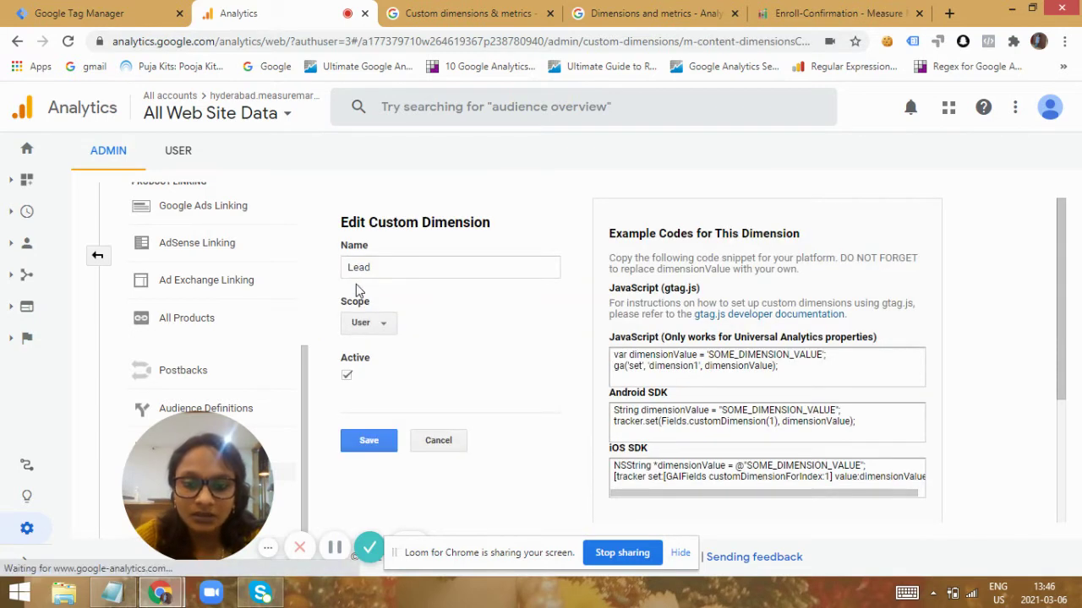
# Try the Hit and Session scopes for the Lead custom dimension, and return its scope to User
pyautogui.click(389, 269)
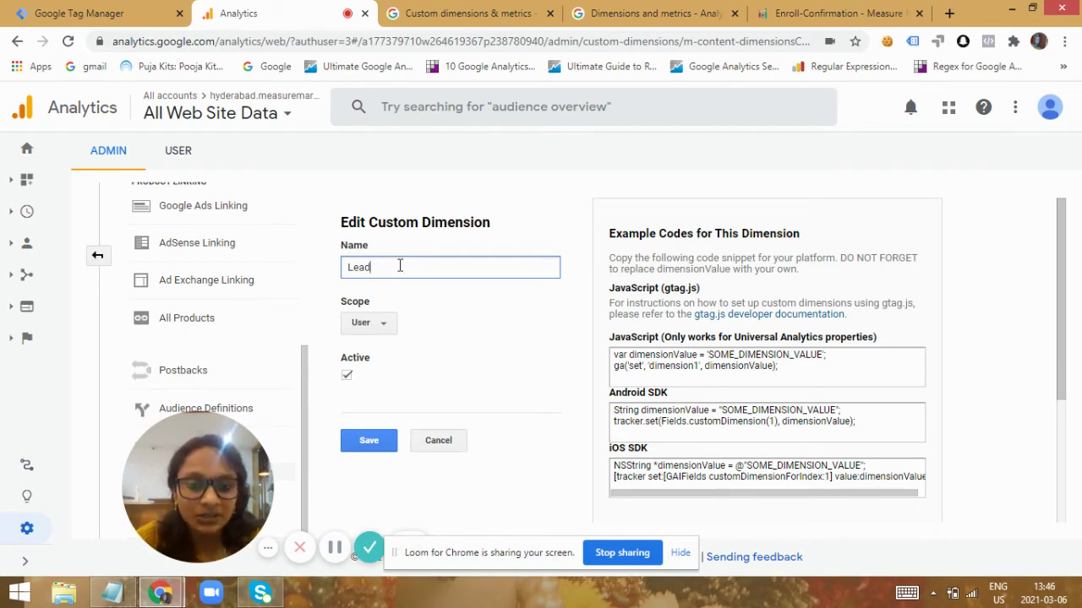
pyautogui.click(380, 326)
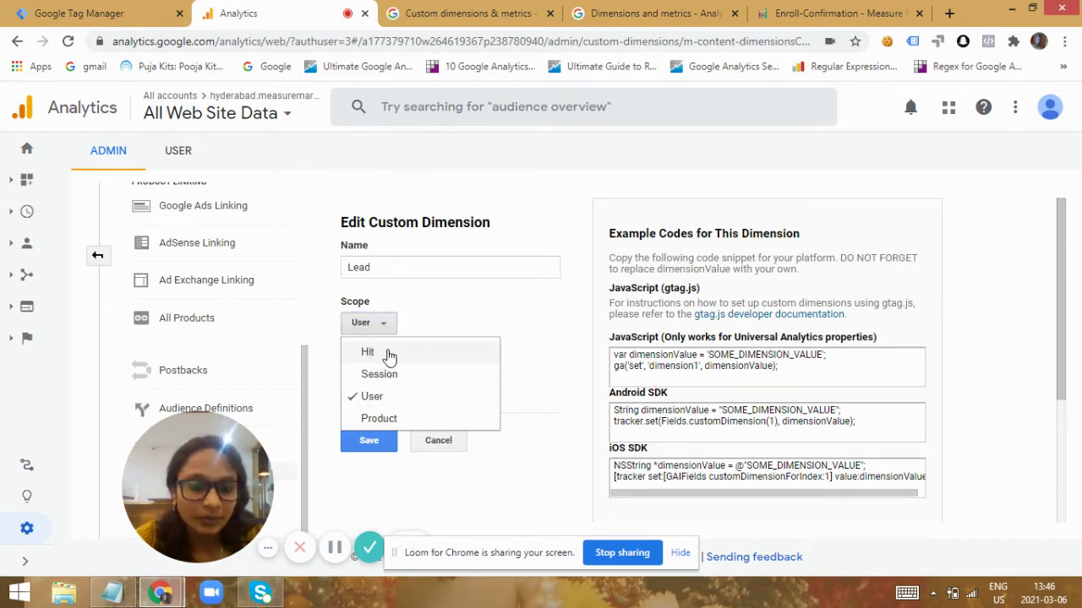
pyautogui.click(387, 353)
pyautogui.click(380, 328)
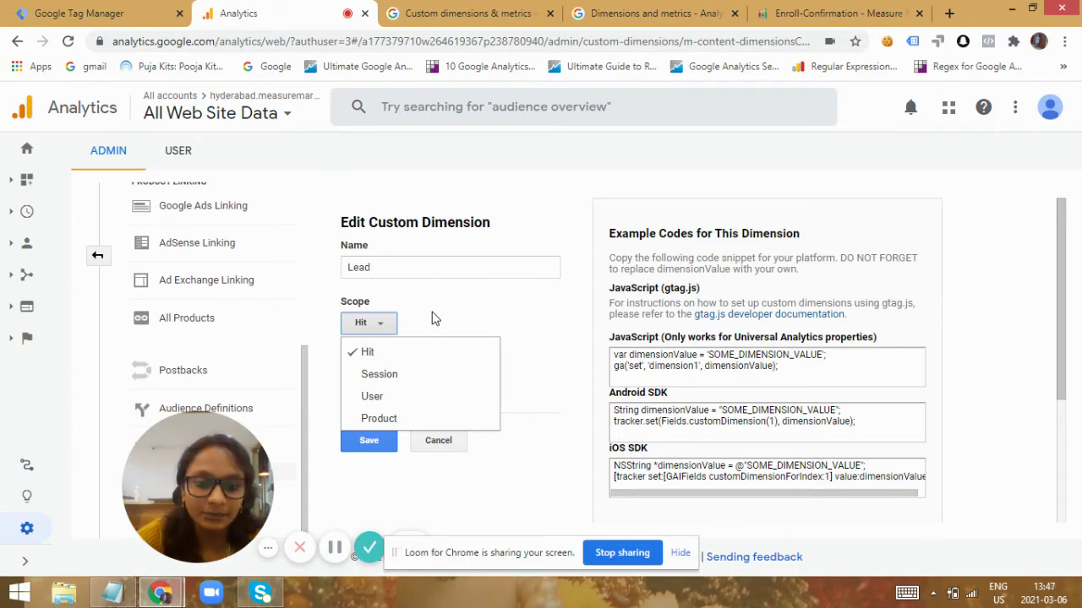
pyautogui.click(408, 377)
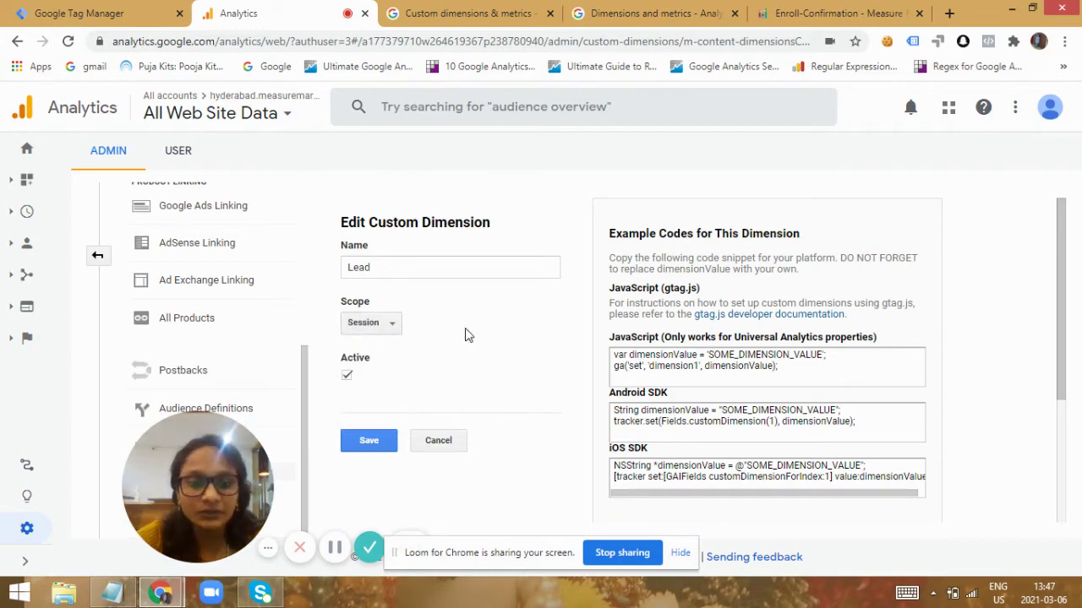
pyautogui.click(383, 265)
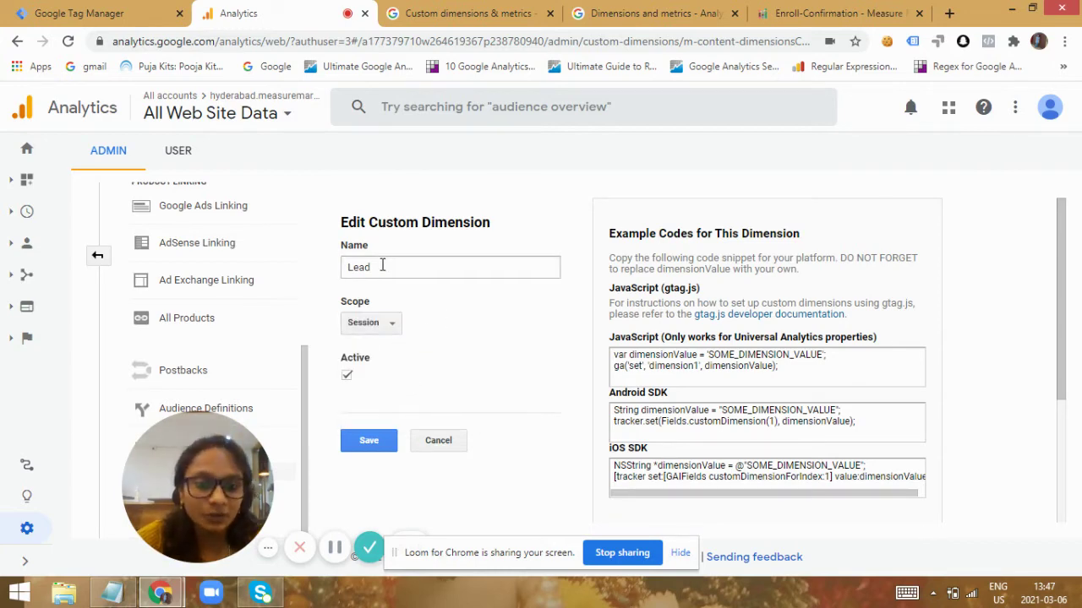
pyautogui.click(393, 324)
pyautogui.click(403, 394)
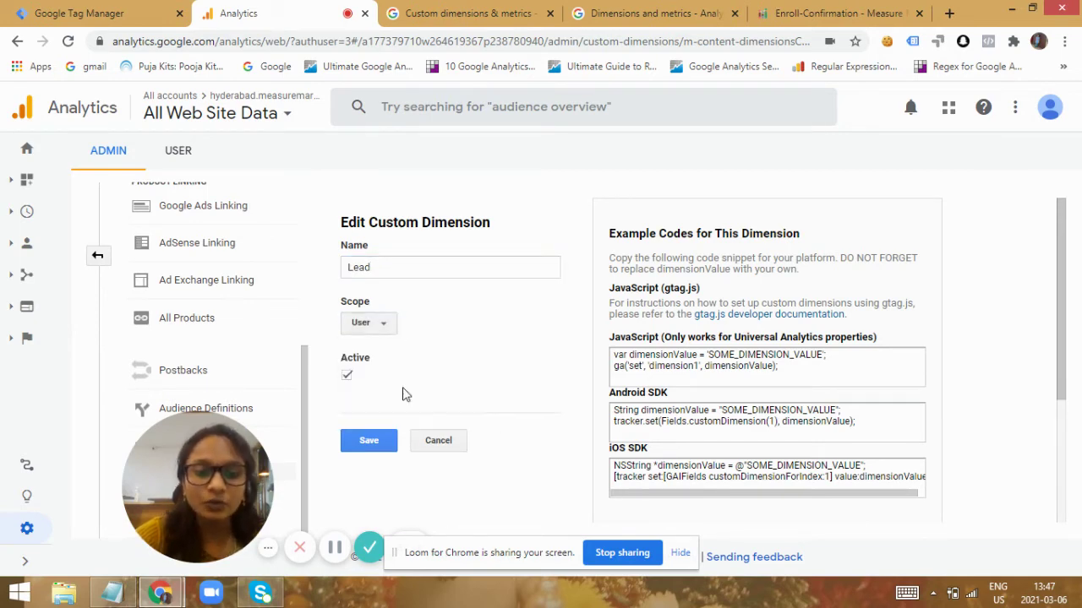
# Check the Lead dimension's name and scope, and save it with the User scope
pyautogui.click(407, 268)
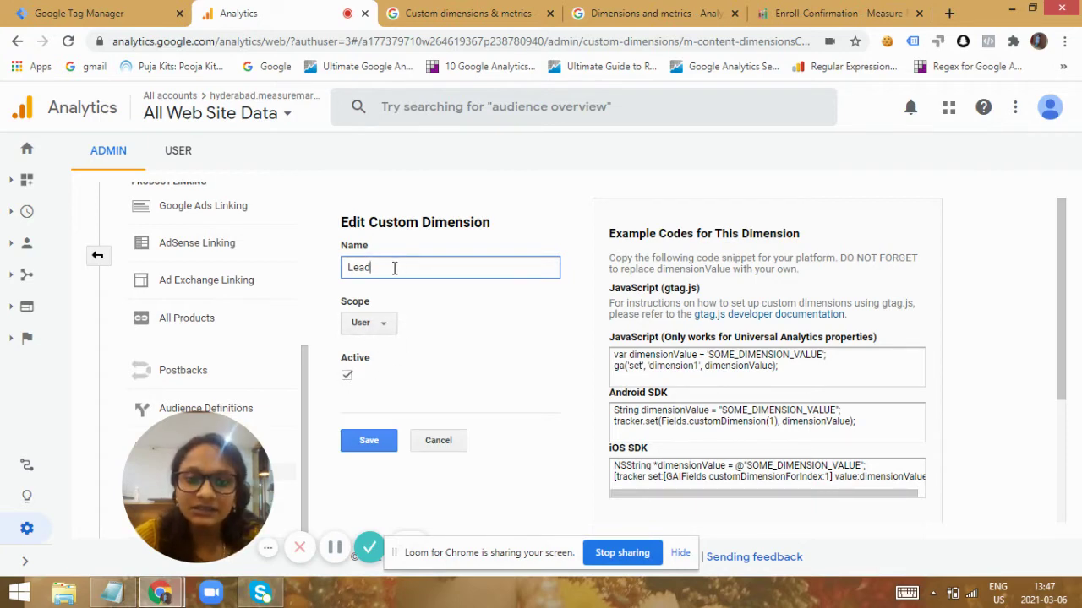
pyautogui.click(386, 327)
pyautogui.click(386, 326)
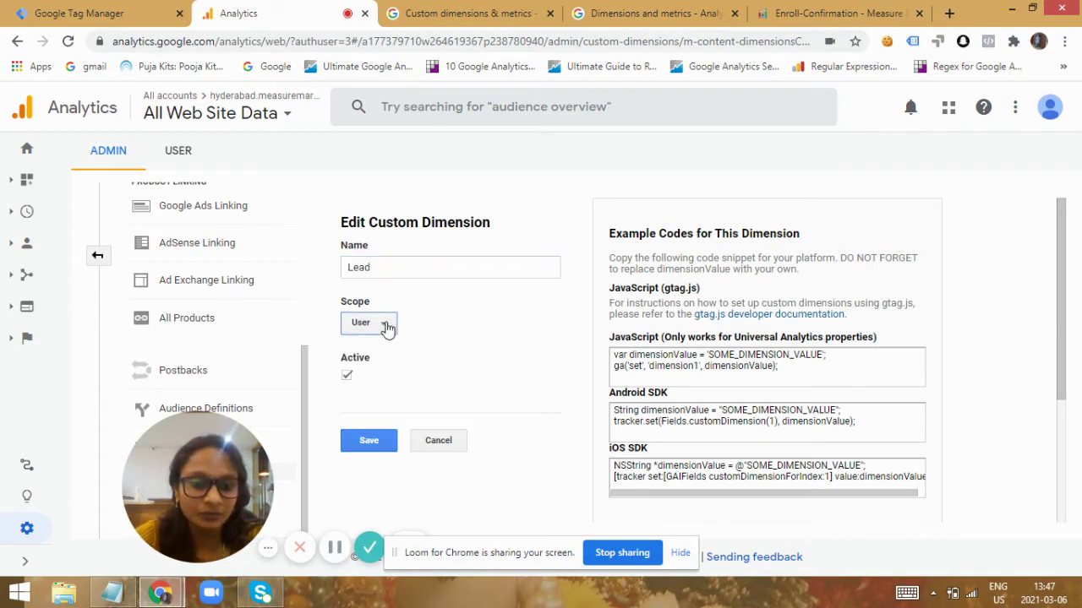
pyautogui.click(367, 443)
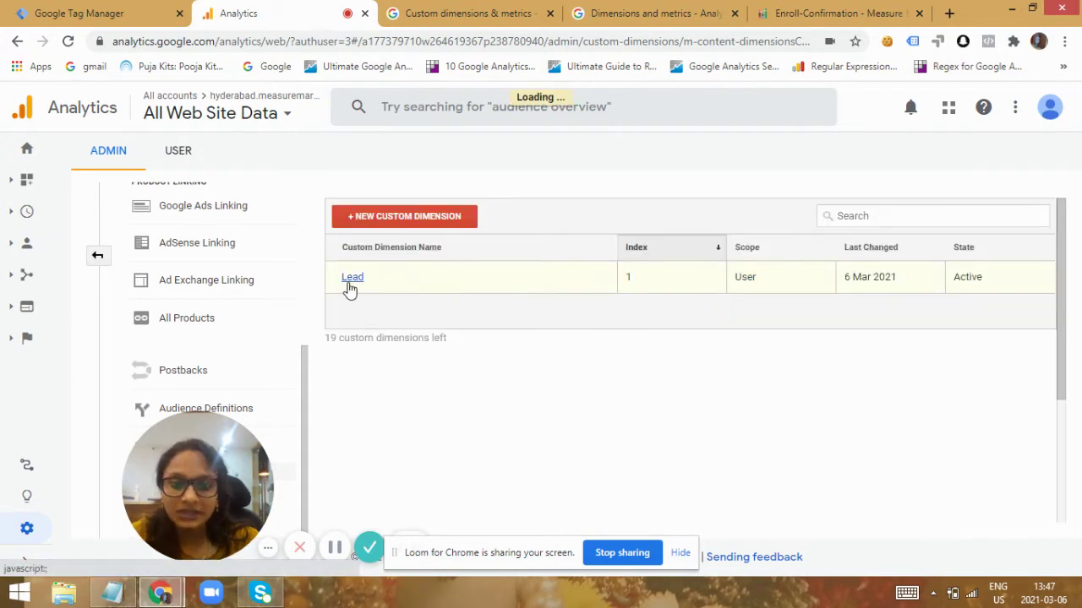
# Reopen the Lead custom dimension, look over its example code snippets, and save it again
pyautogui.click(351, 283)
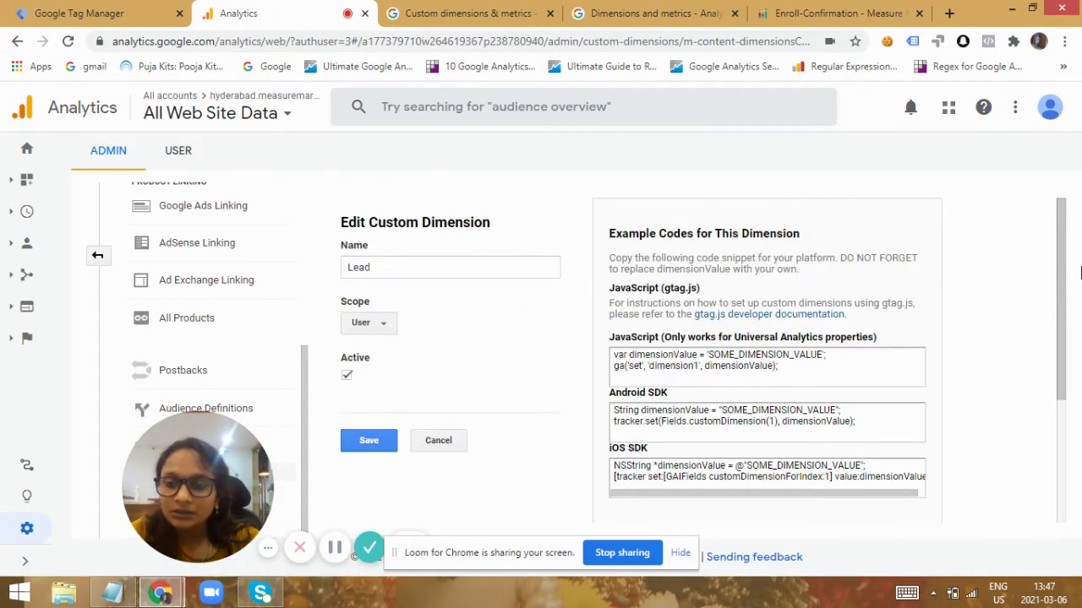
pyautogui.moveTo(1062, 245); pyautogui.dragTo(1067, 287)
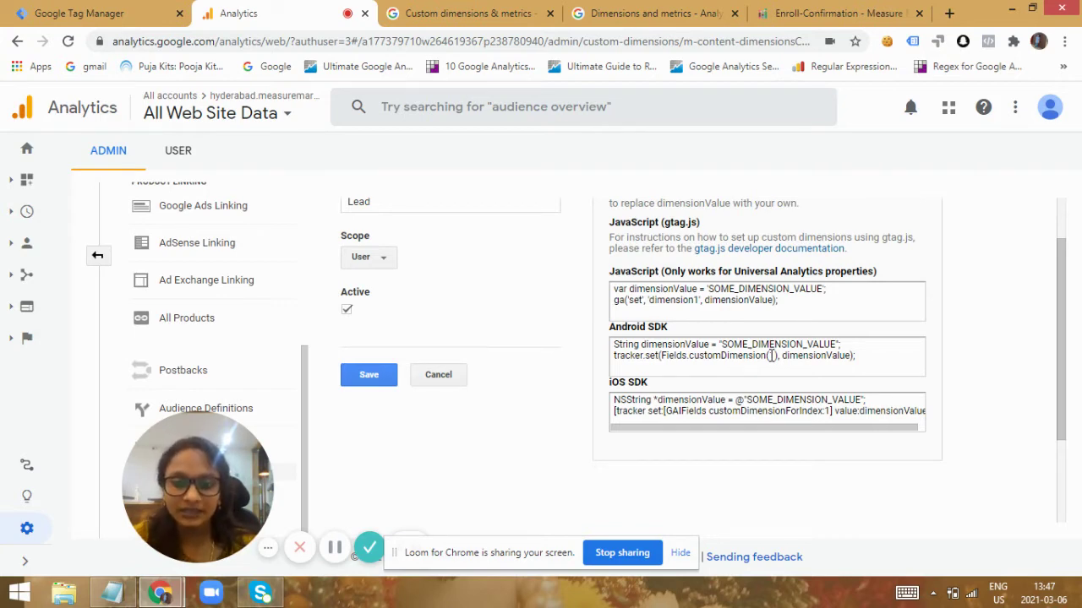
pyautogui.click(1064, 211)
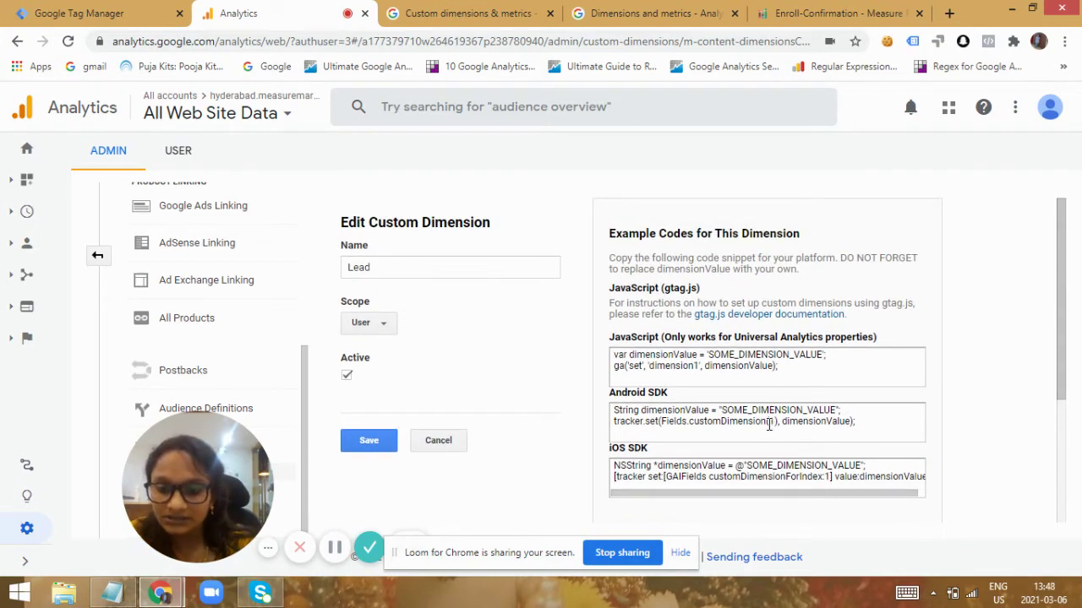
pyautogui.click(374, 448)
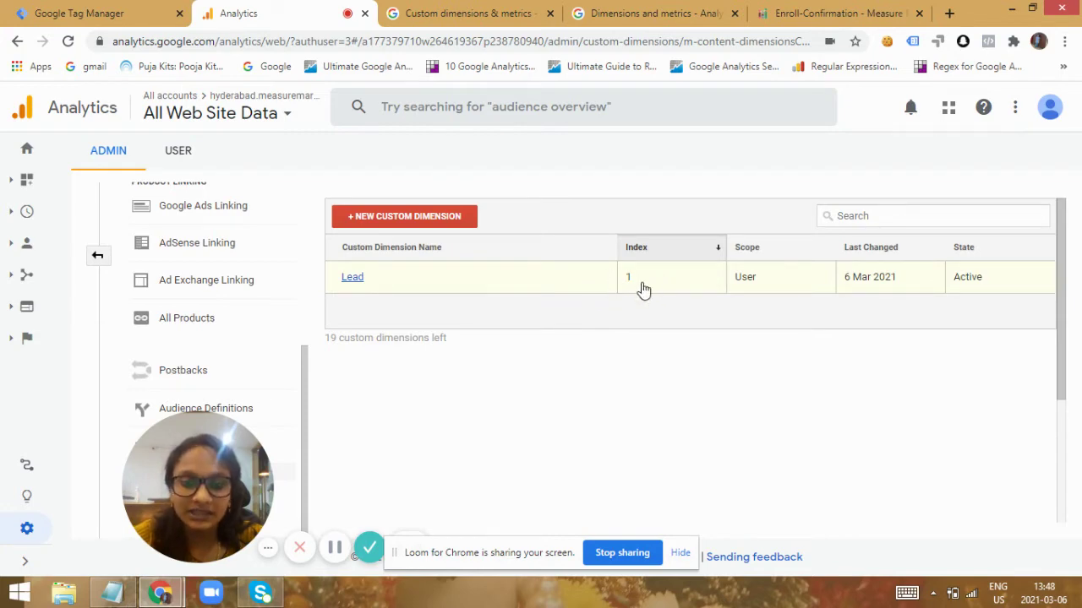
# Switch to Google Tag Manager, examine the lead cookie Tag's HTML script, and view the enroll-confirmation page it relates to
pyautogui.click(54, 8)
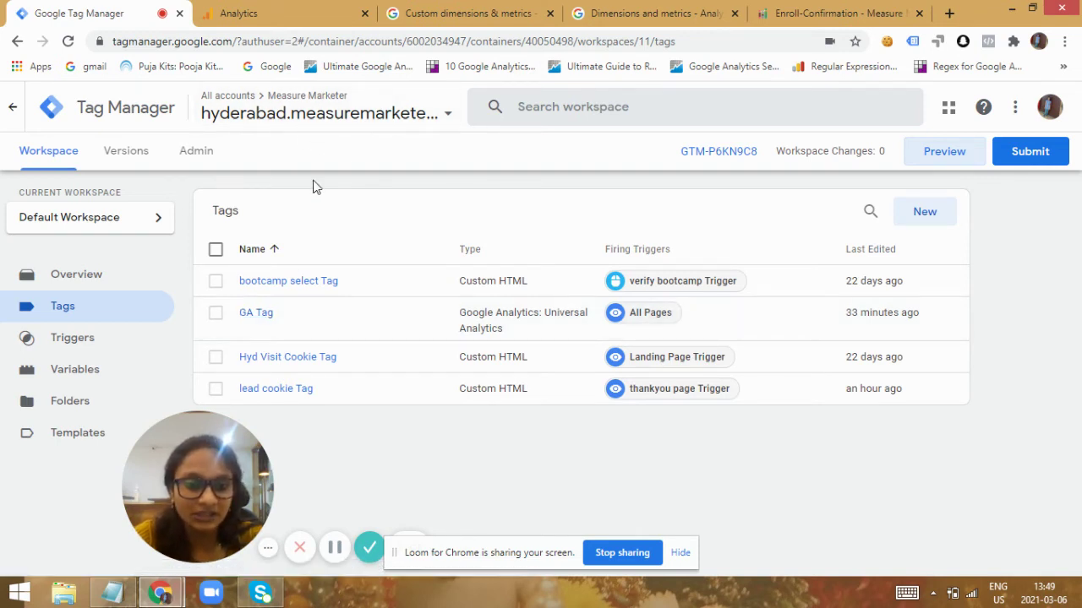
pyautogui.click(276, 388)
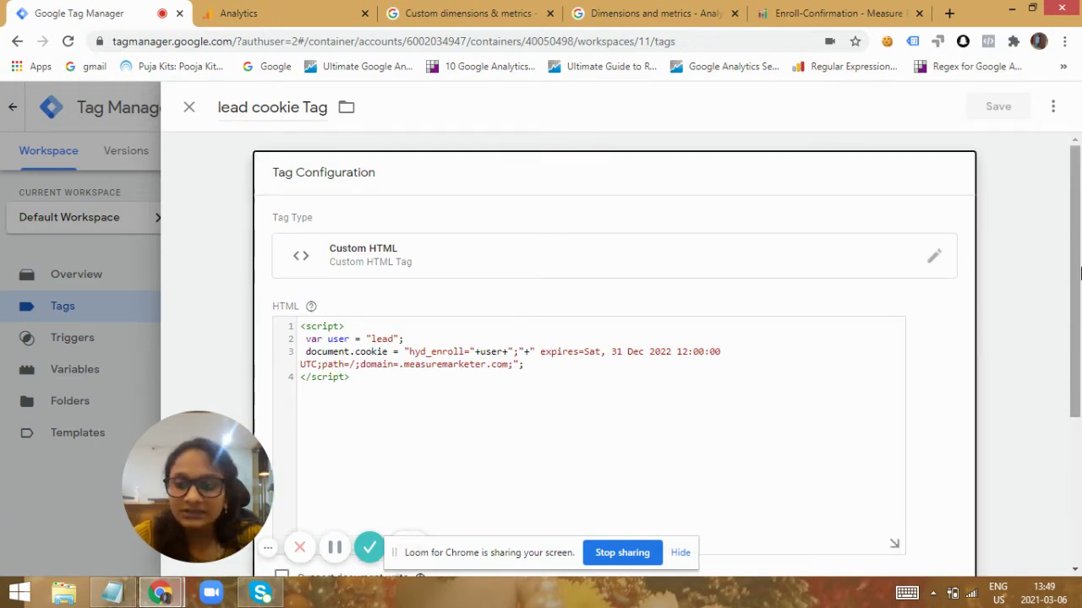
pyautogui.moveTo(1069, 269); pyautogui.dragTo(1069, 320)
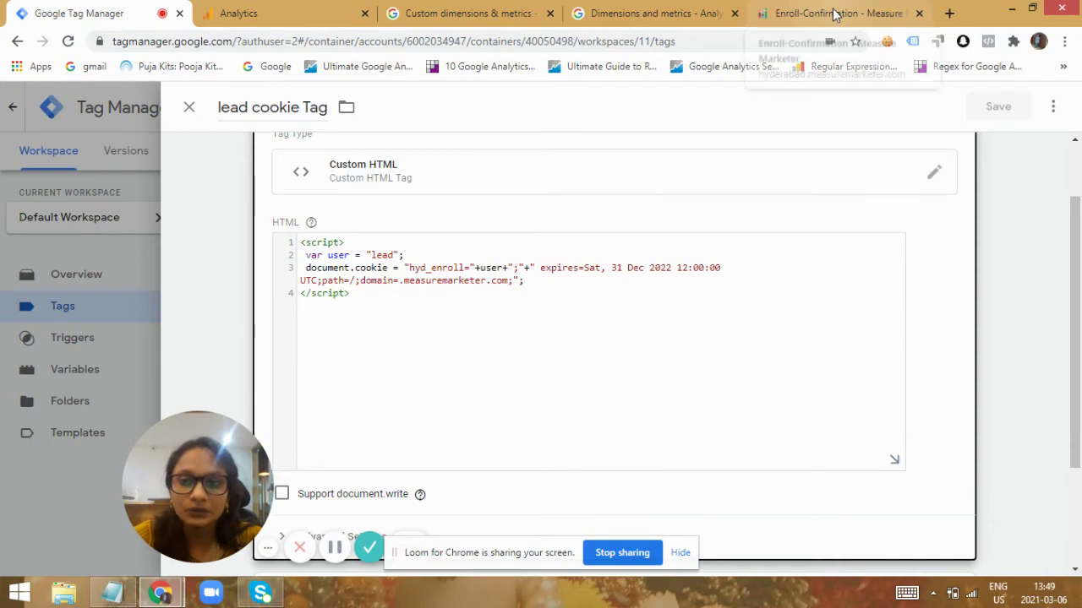
pyautogui.click(834, 14)
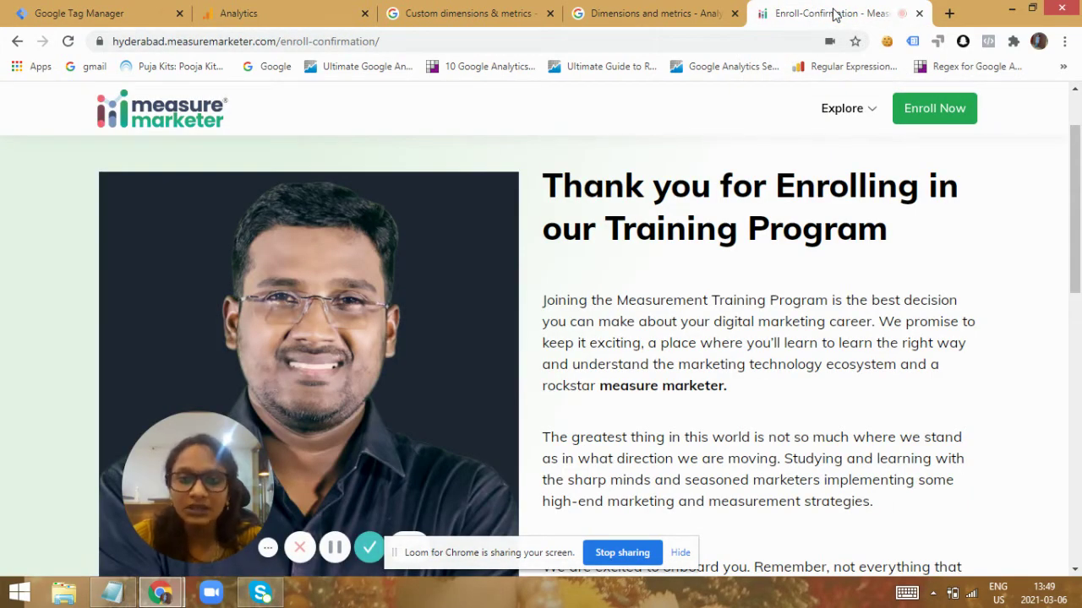
# Back in Tag Manager, examine the lead cookie Tag's thankyou page Trigger and compare its page path condition with the enroll-confirmation page
pyautogui.click(106, 13)
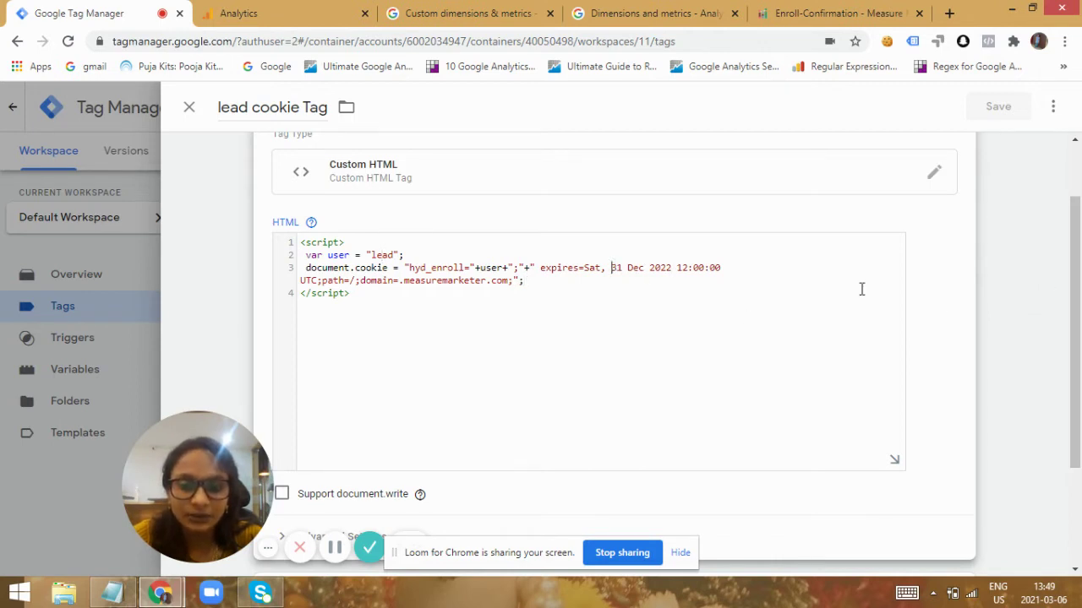
pyautogui.scroll(-3, 1077, 298)
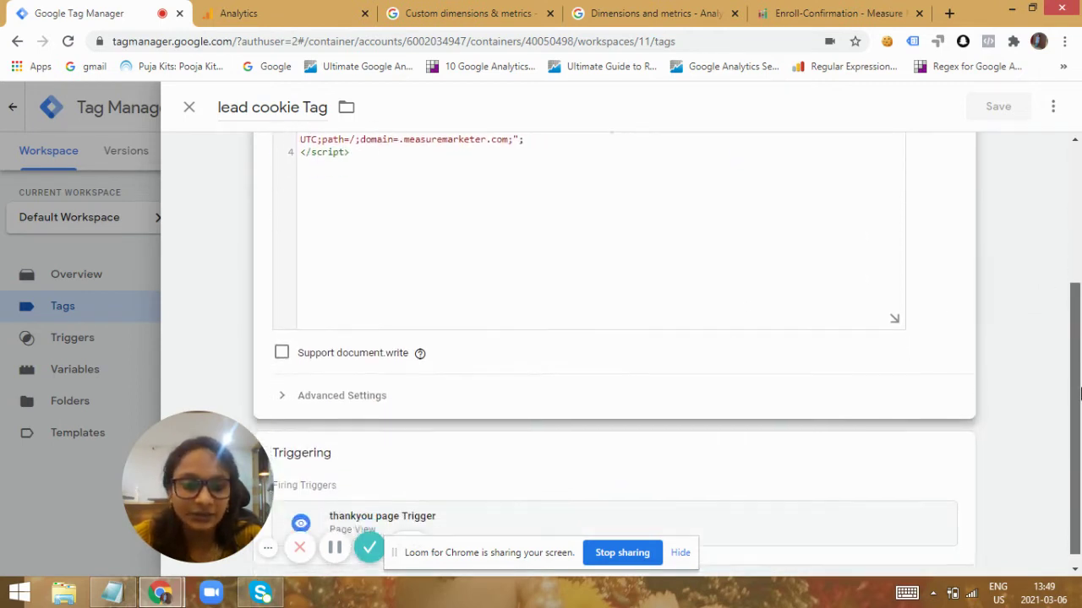
pyautogui.click(701, 515)
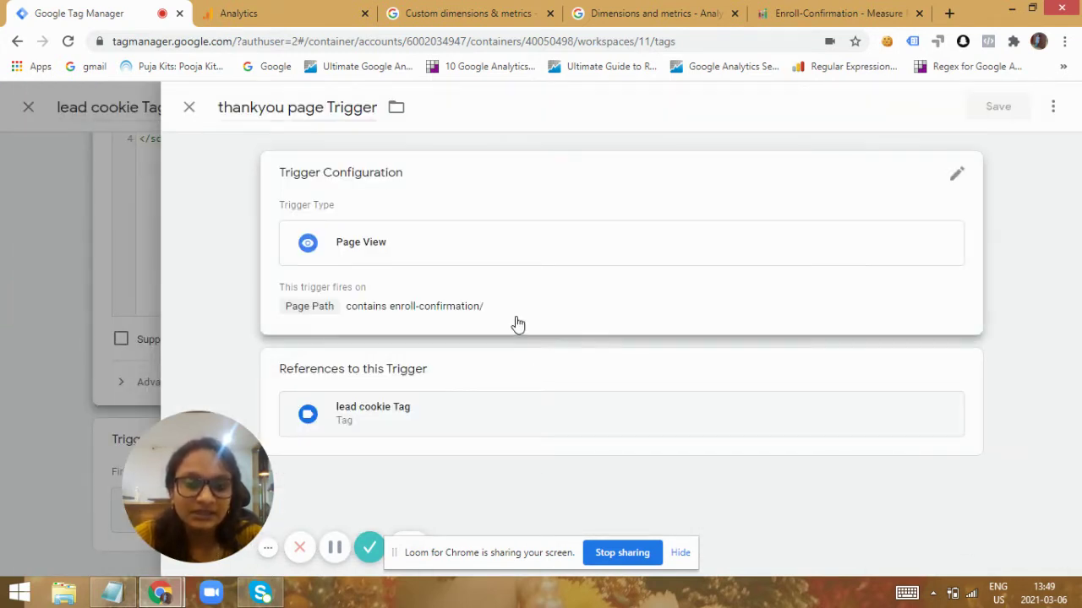
pyautogui.click(509, 307)
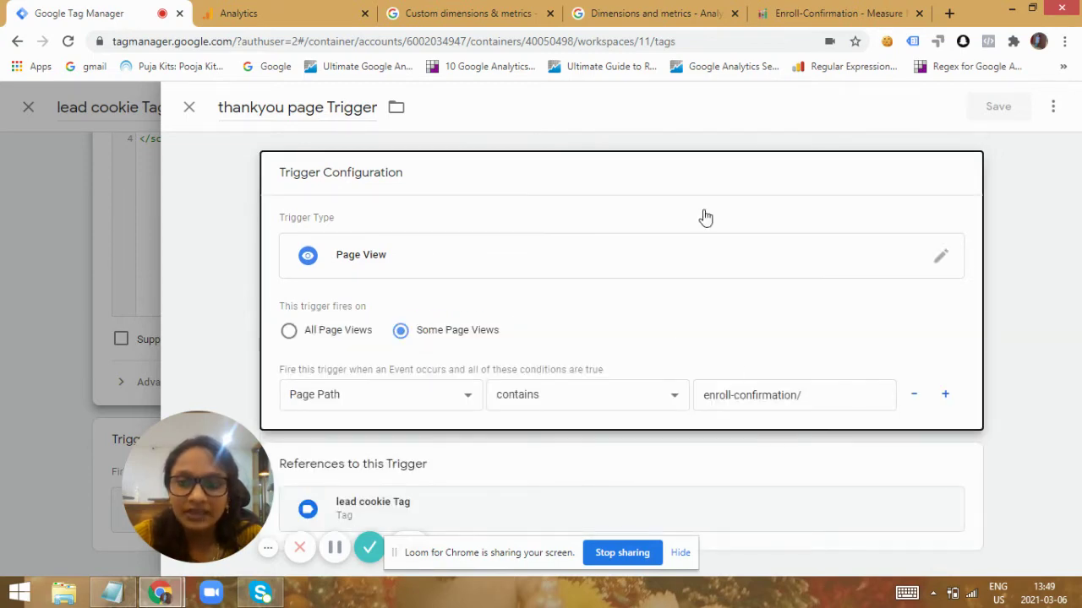
pyautogui.click(827, 12)
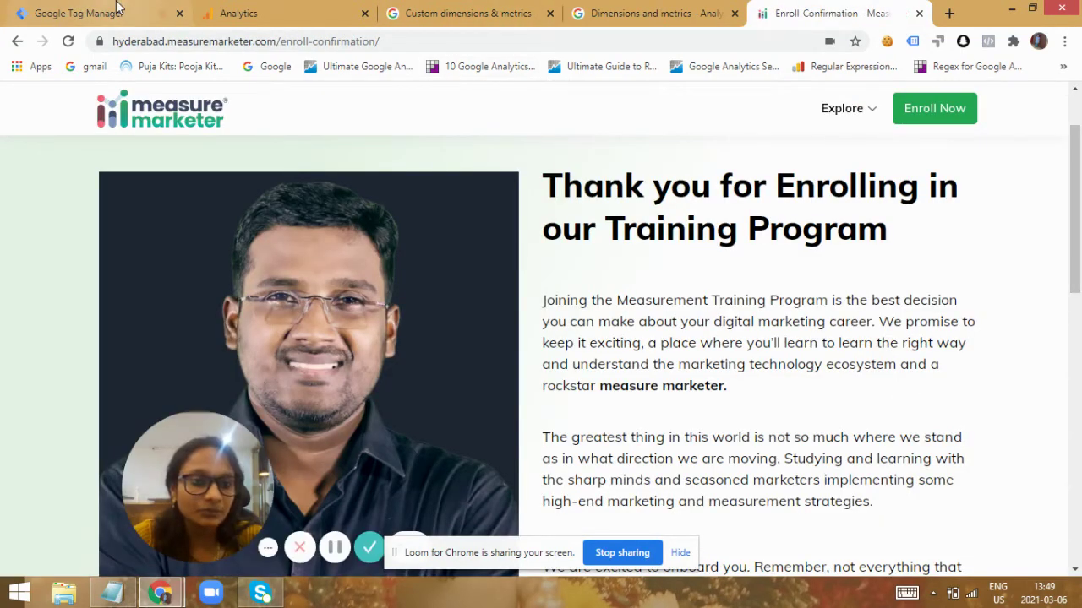
pyautogui.click(85, 13)
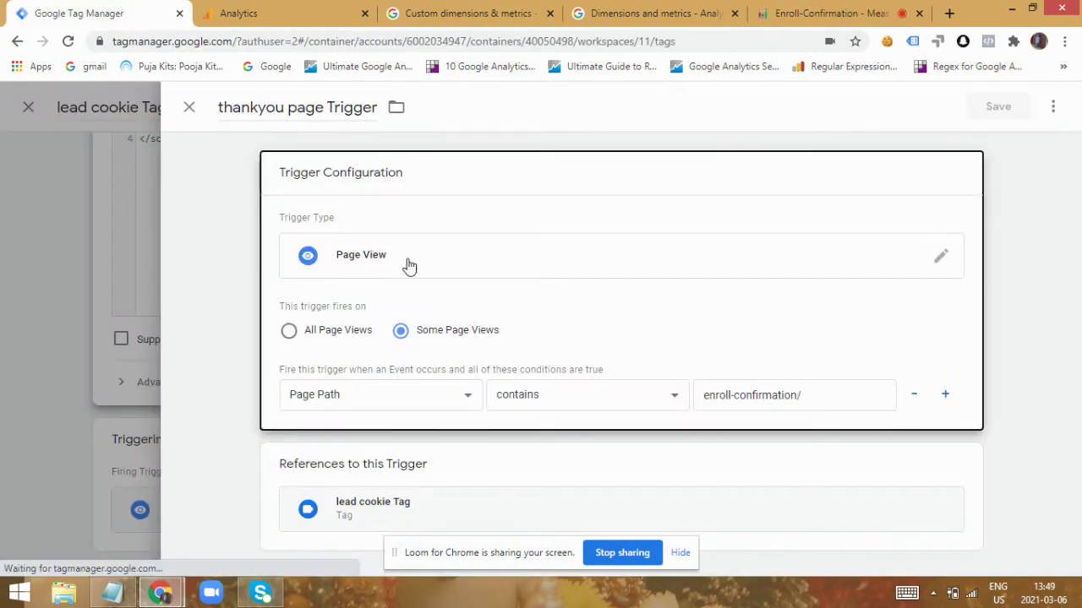
# Leave the trigger and tag unedited, and review the lead cookie Tag's script once more from the tag list
pyautogui.click(190, 109)
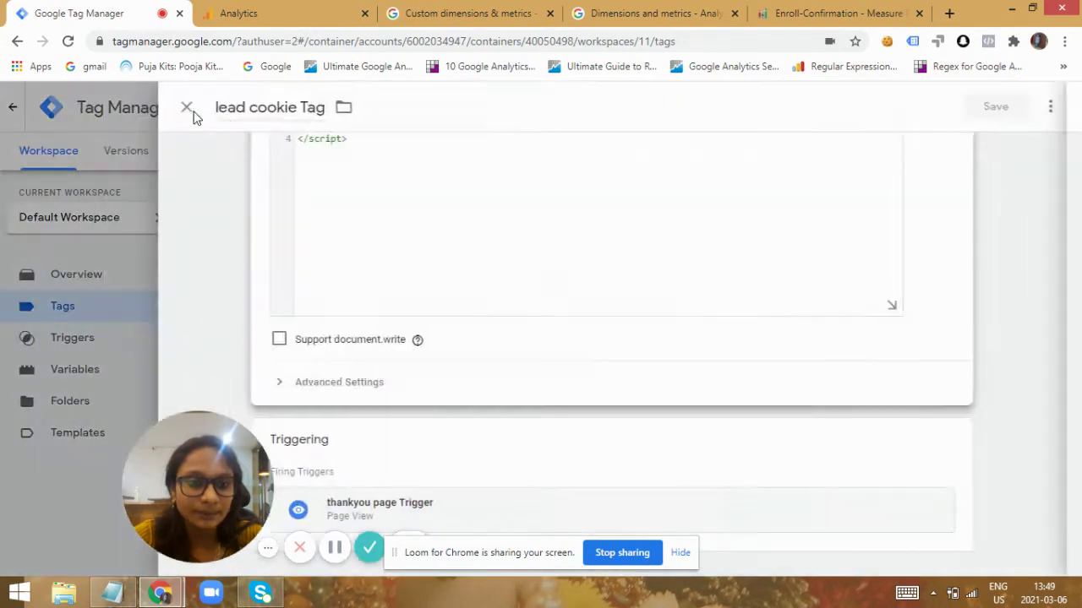
pyautogui.click(190, 110)
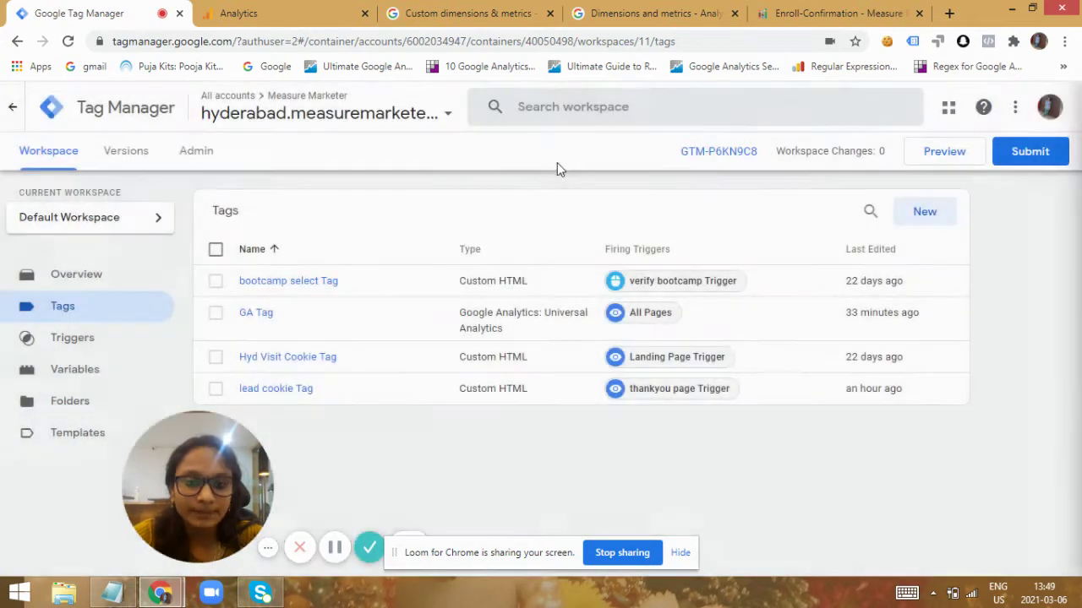
pyautogui.click(298, 388)
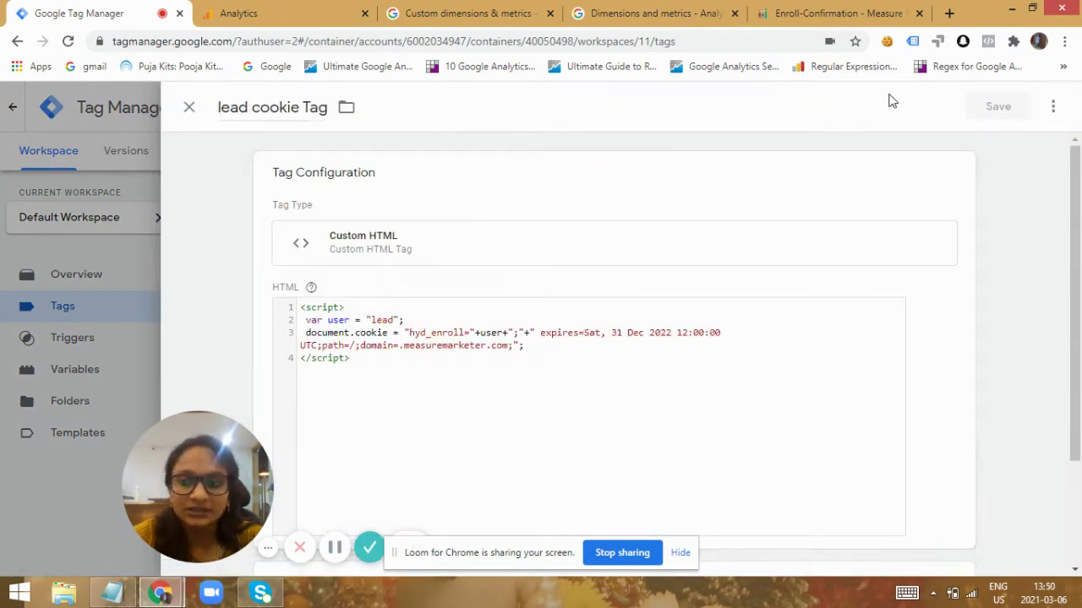
pyautogui.click(191, 107)
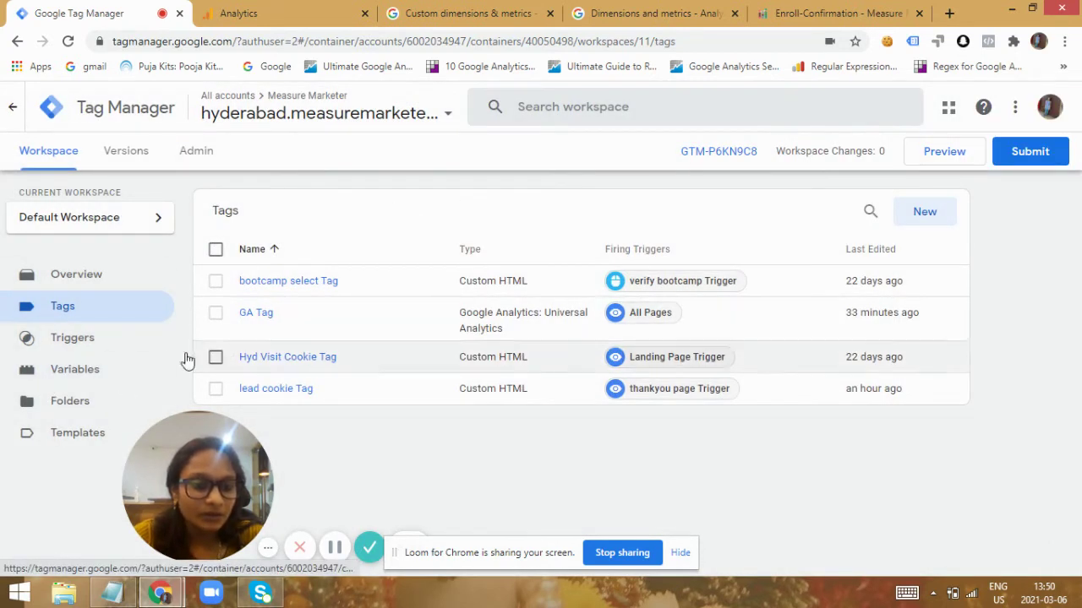
# Find the user-defined variables and examine the cookie name set in the FPC-hyd_enroll first-party cookie variable
pyautogui.click(95, 373)
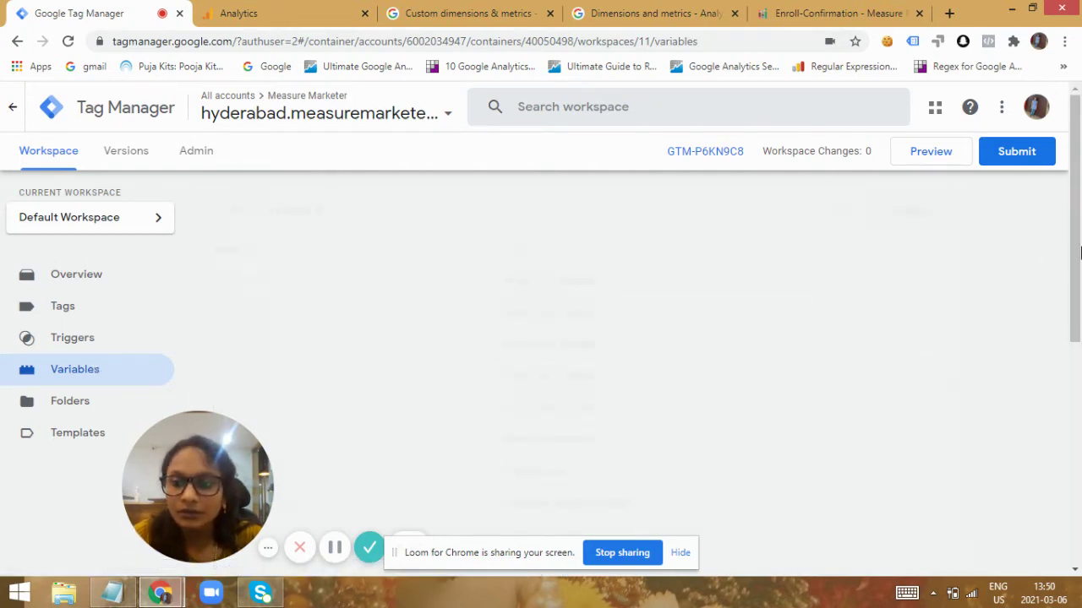
pyautogui.moveTo(1077, 190); pyautogui.dragTo(1078, 410)
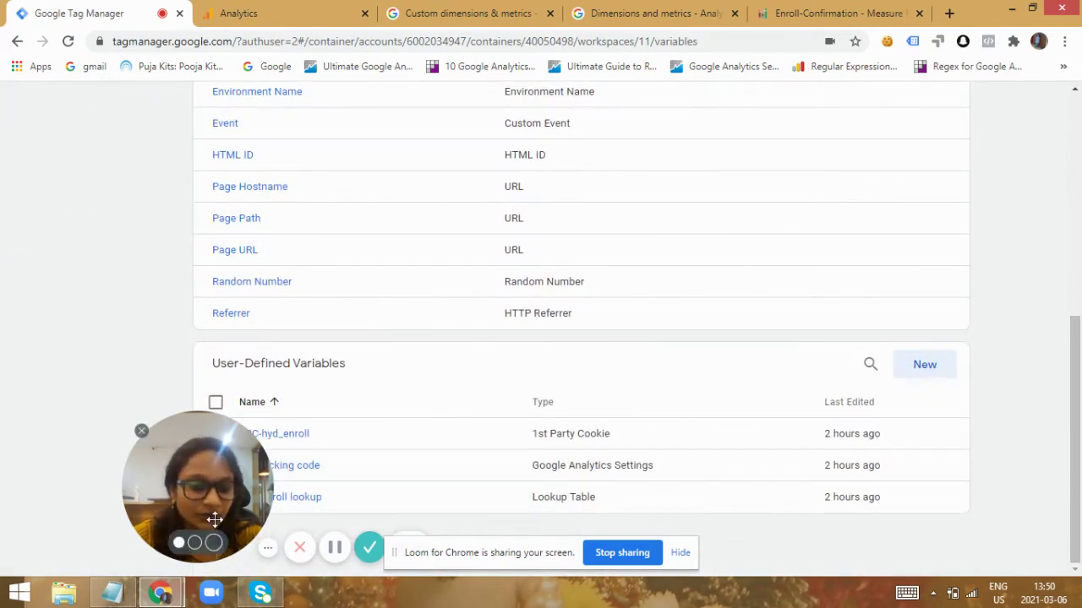
pyautogui.moveTo(212, 516); pyautogui.dragTo(55, 512)
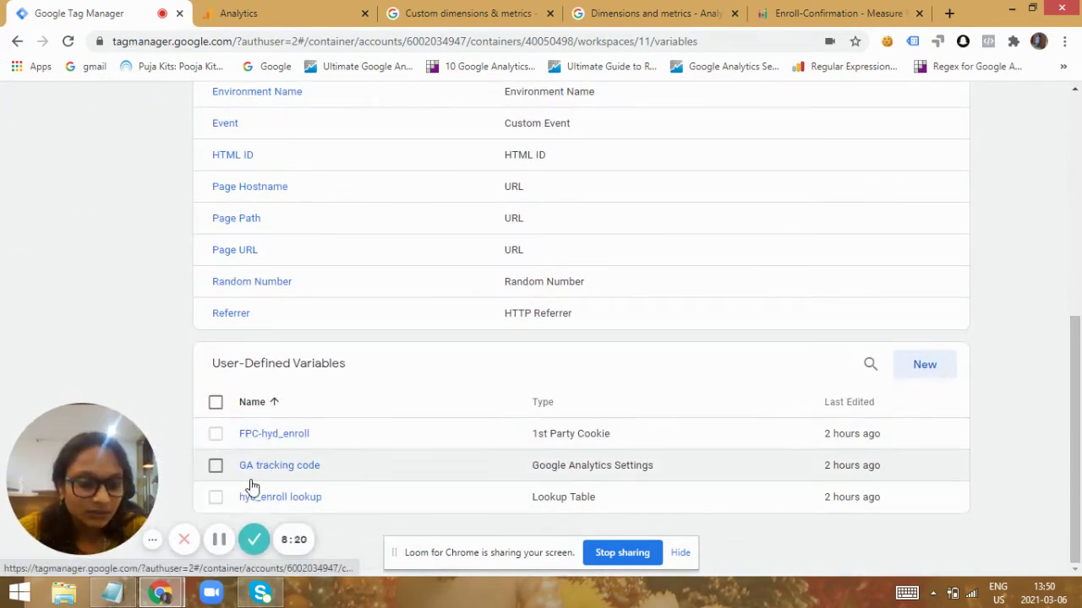
pyautogui.click(289, 436)
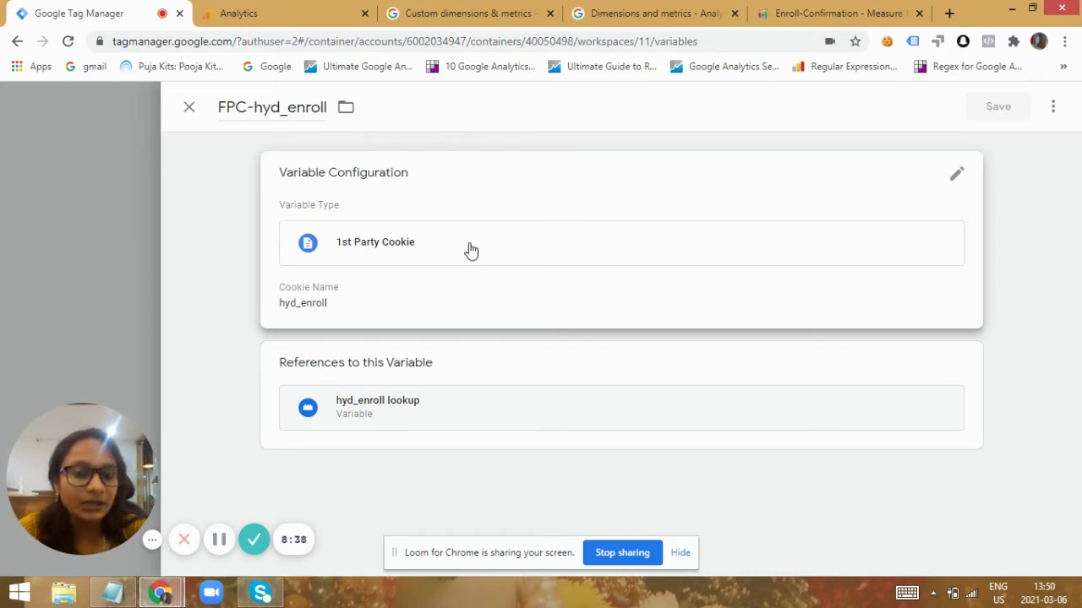
pyautogui.click(345, 314)
pyautogui.click(350, 326)
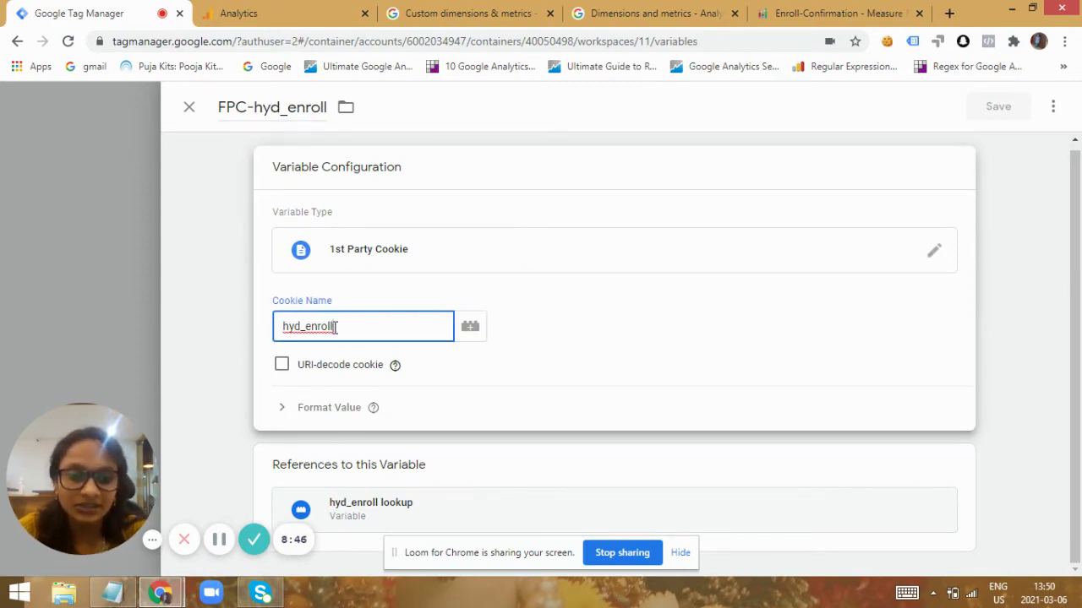
pyautogui.click(190, 110)
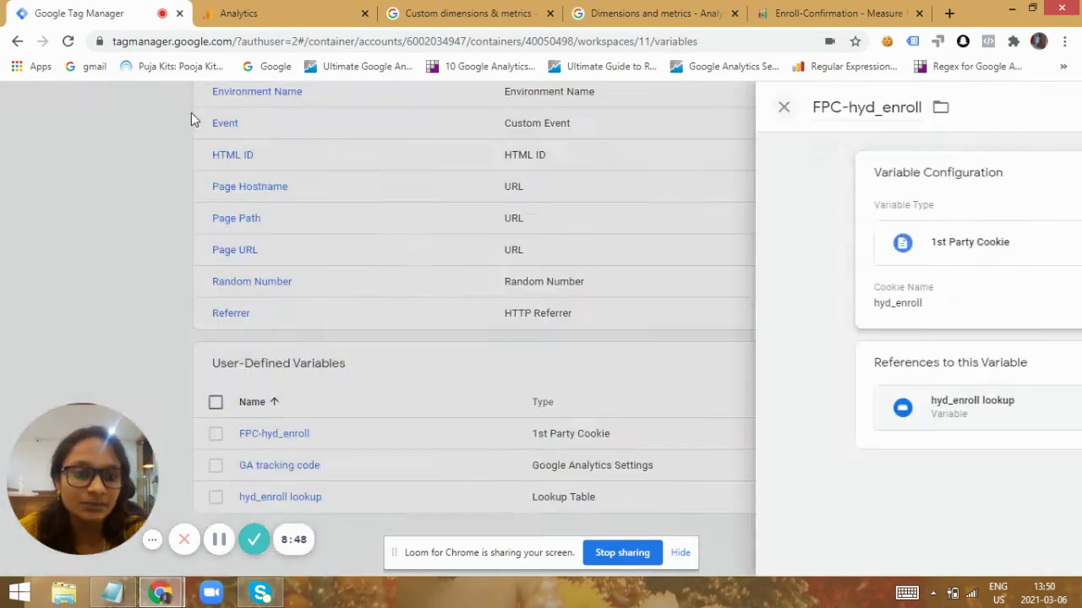
# Examine the input variable and lookup table rows of the hyd_enroll lookup variable, and close it
pyautogui.click(279, 498)
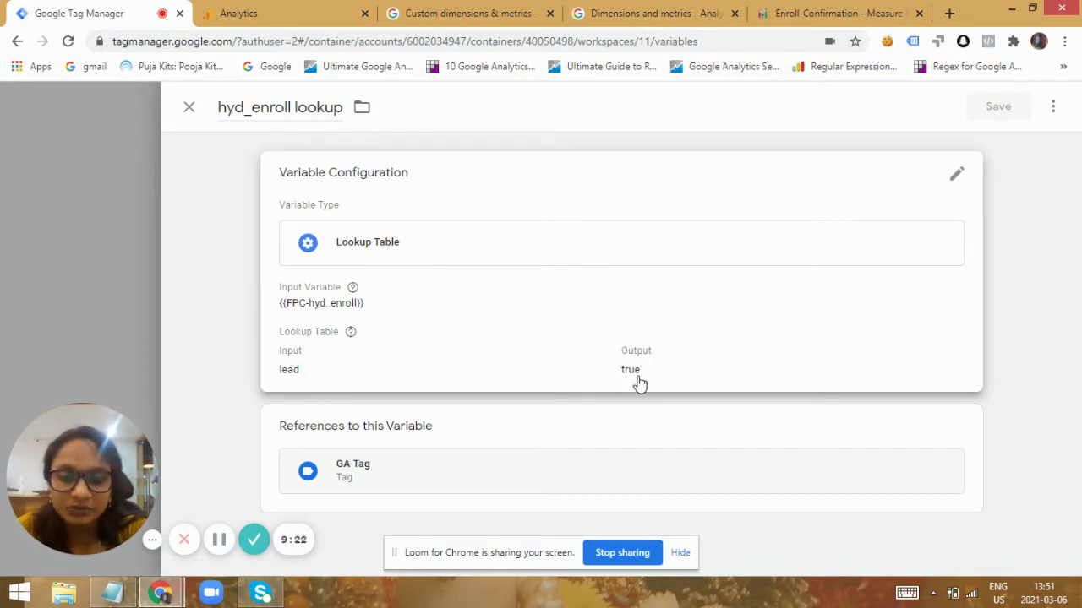
pyautogui.click(190, 110)
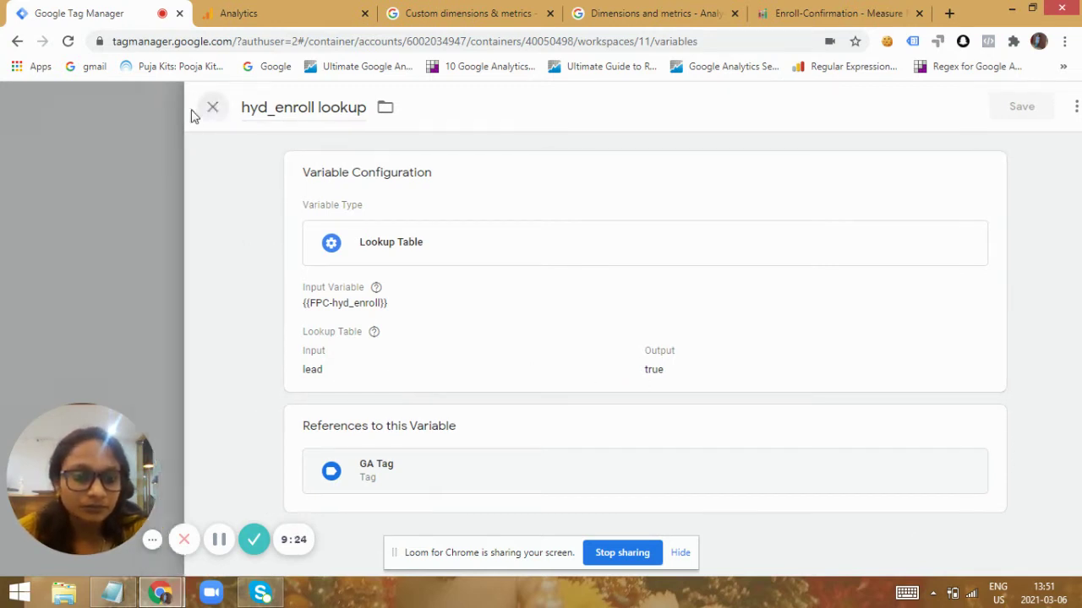
pyautogui.moveTo(1077, 355); pyautogui.dragTo(1078, 135)
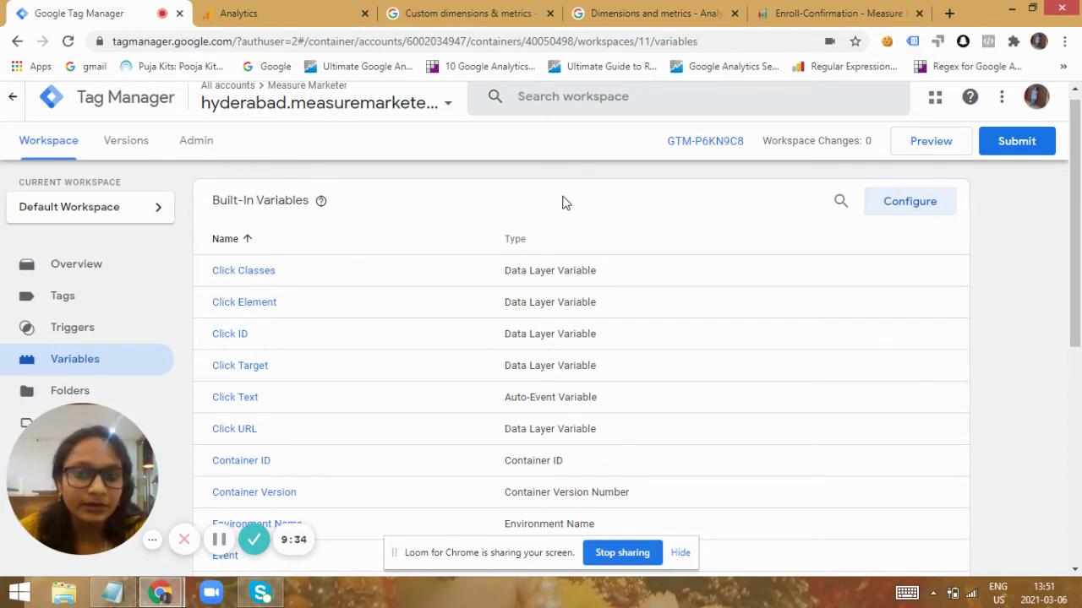
pyautogui.click(926, 148)
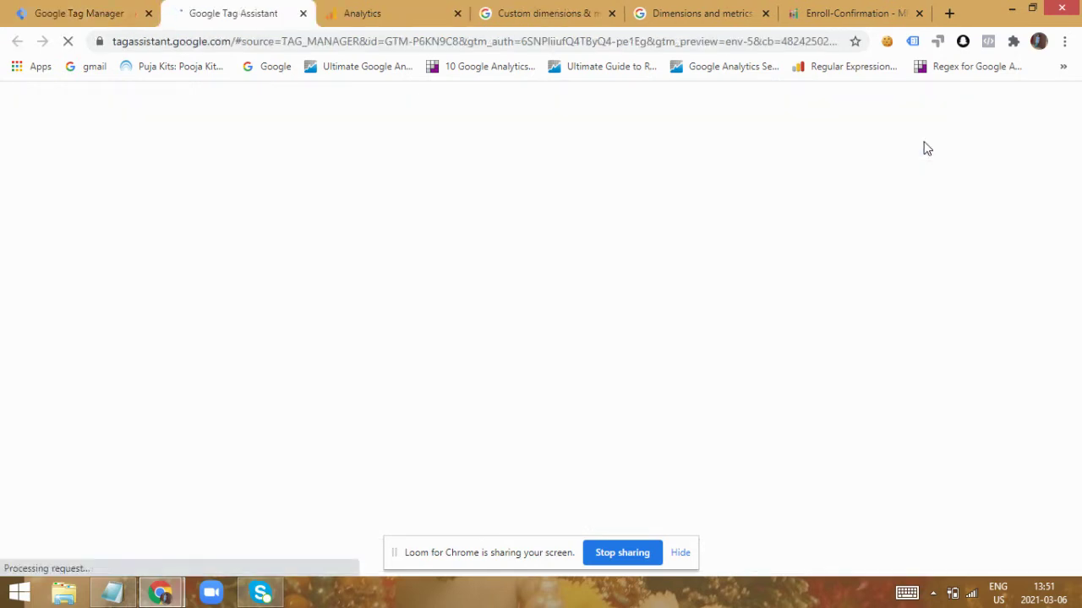
pyautogui.click(919, 14)
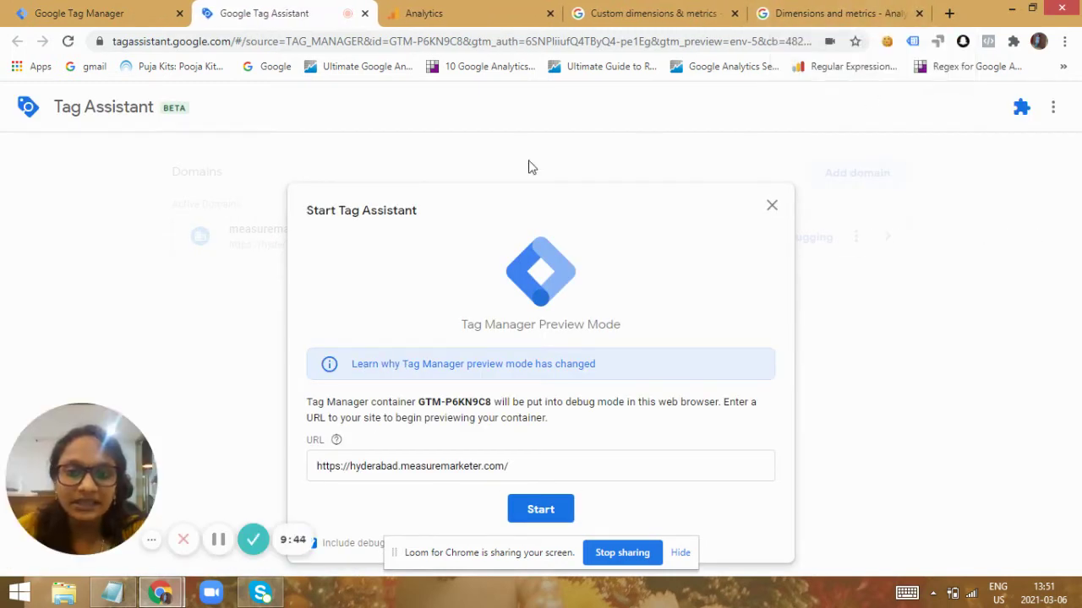
pyautogui.click(515, 509)
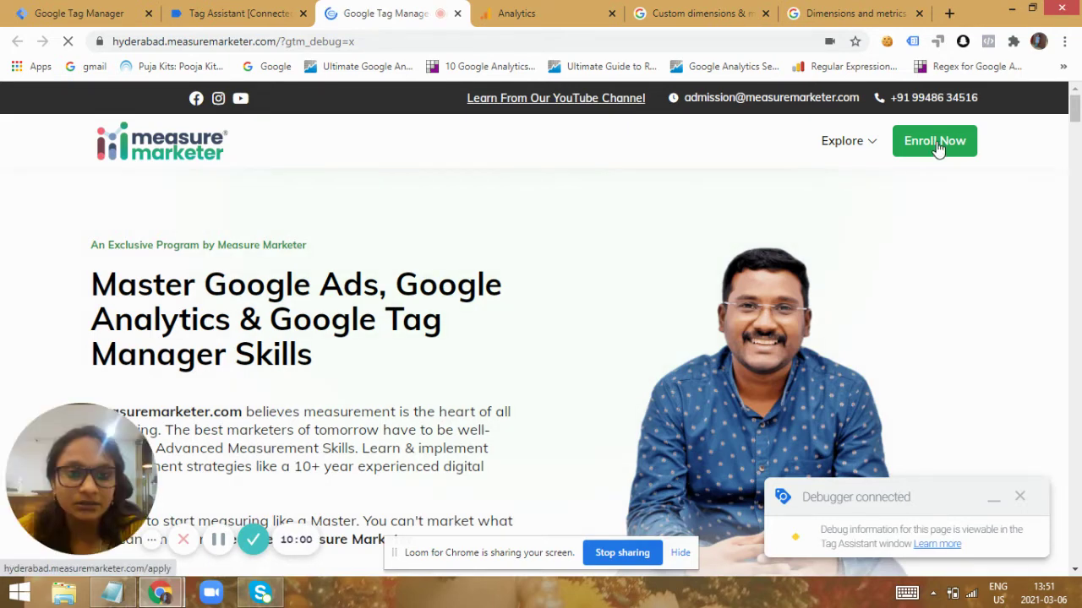
# In Tag Assistant, review which tags fired and did not fire in the summary and on the Container Loaded event
pyautogui.click(239, 10)
pyautogui.click(541, 382)
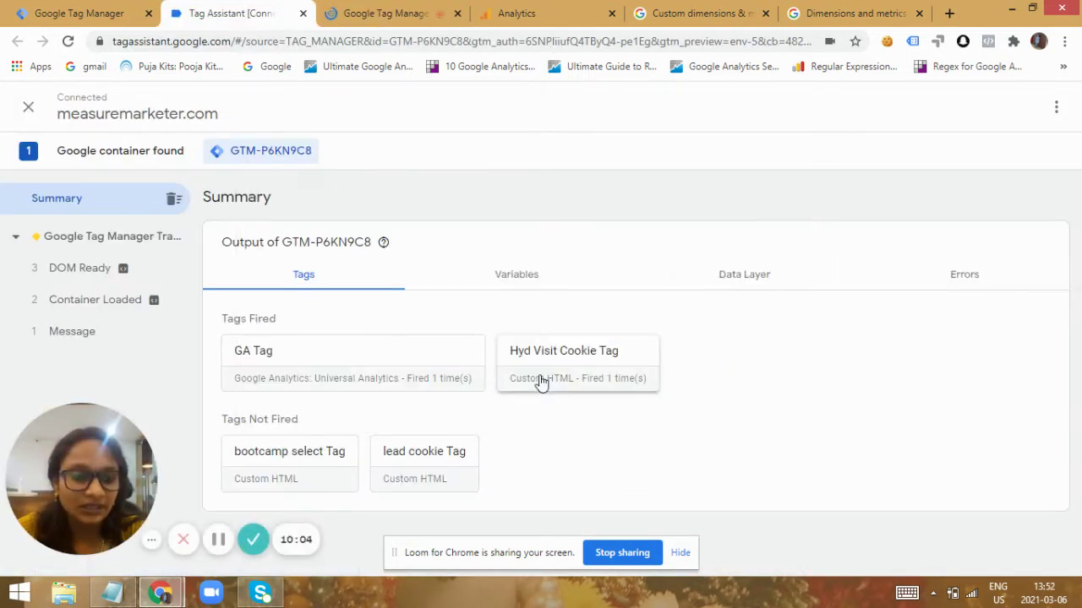
pyautogui.click(96, 303)
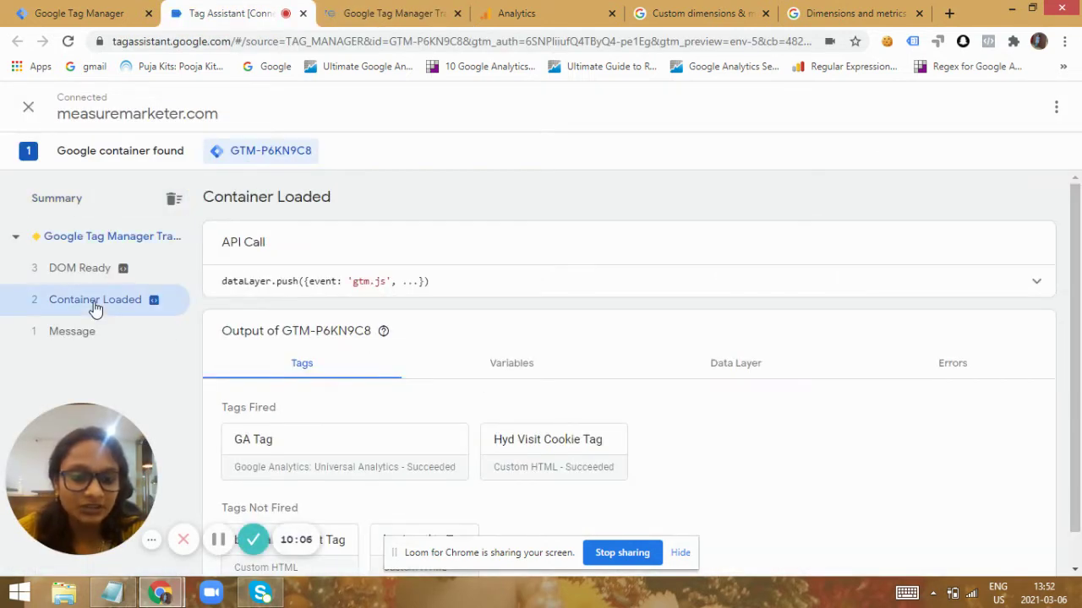
# Return to the previewed website, open its Enroll Now page and look over the enrolment form without filling it in
pyautogui.click(386, 12)
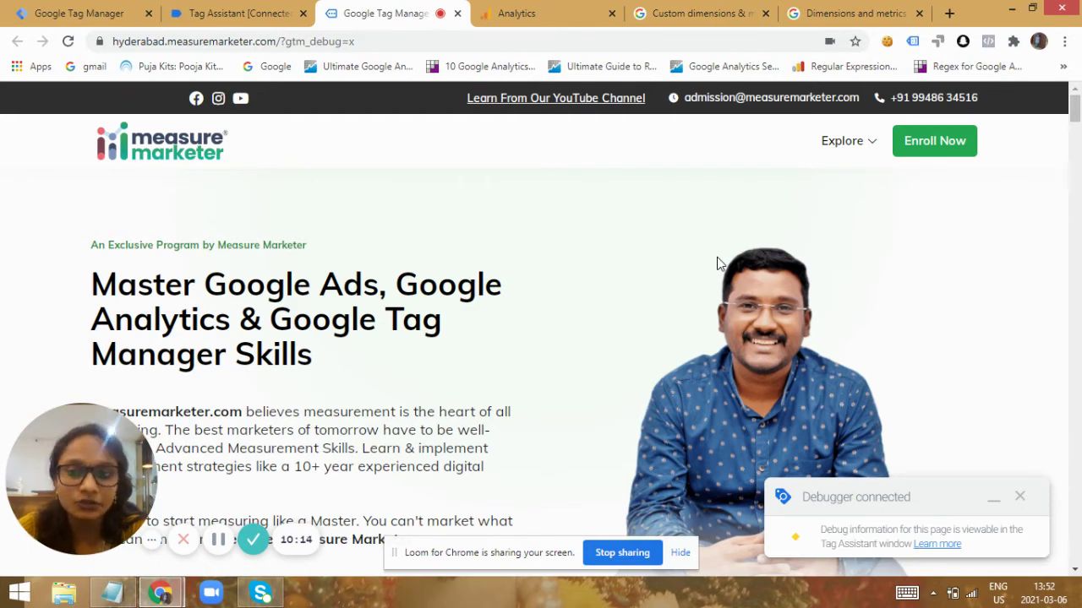
pyautogui.click(920, 150)
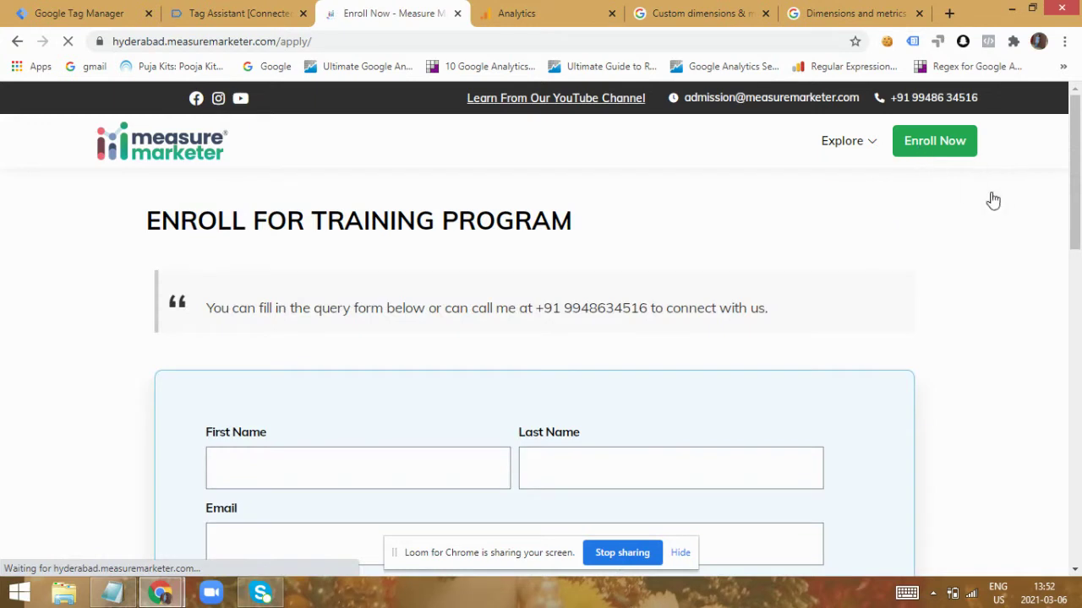
pyautogui.moveTo(1077, 160); pyautogui.dragTo(1080, 243)
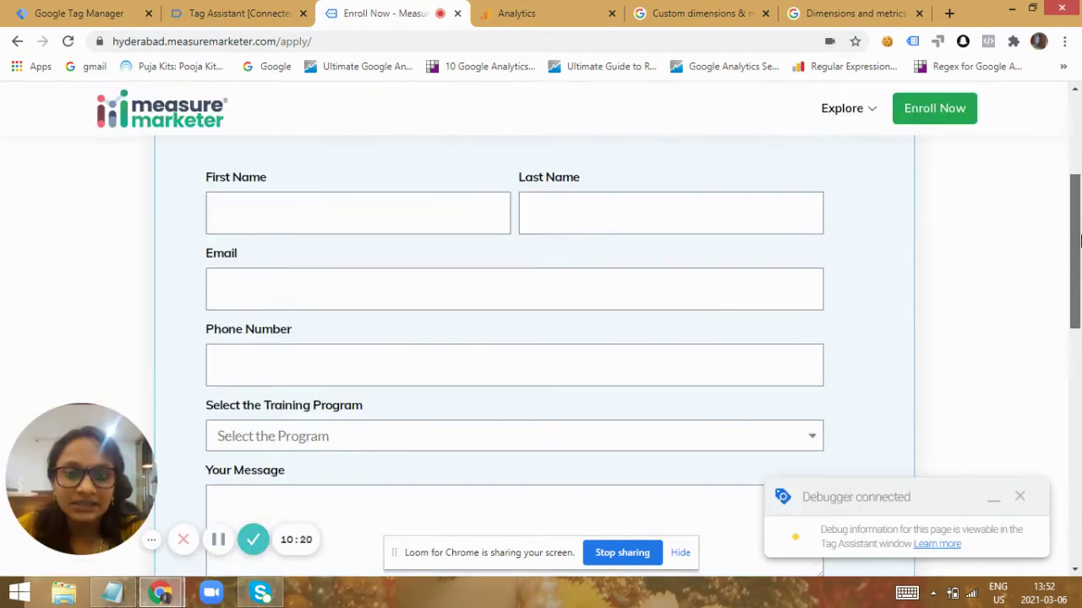
pyautogui.scroll(-2, 1080, 243)
pyautogui.scroll(-2, 1080, 253)
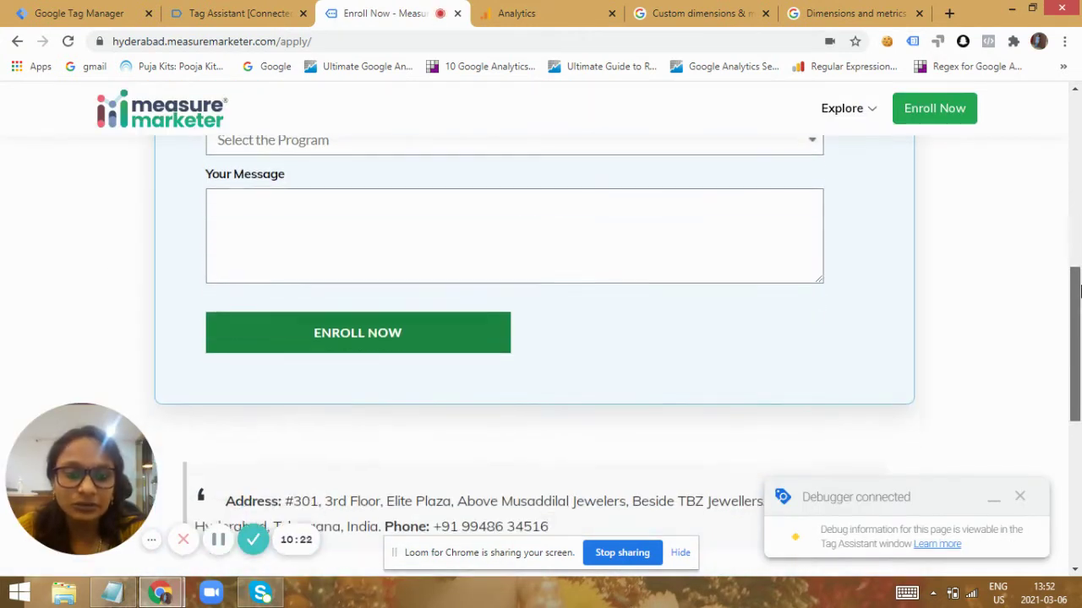
pyautogui.moveTo(1080, 292); pyautogui.dragTo(1075, 157)
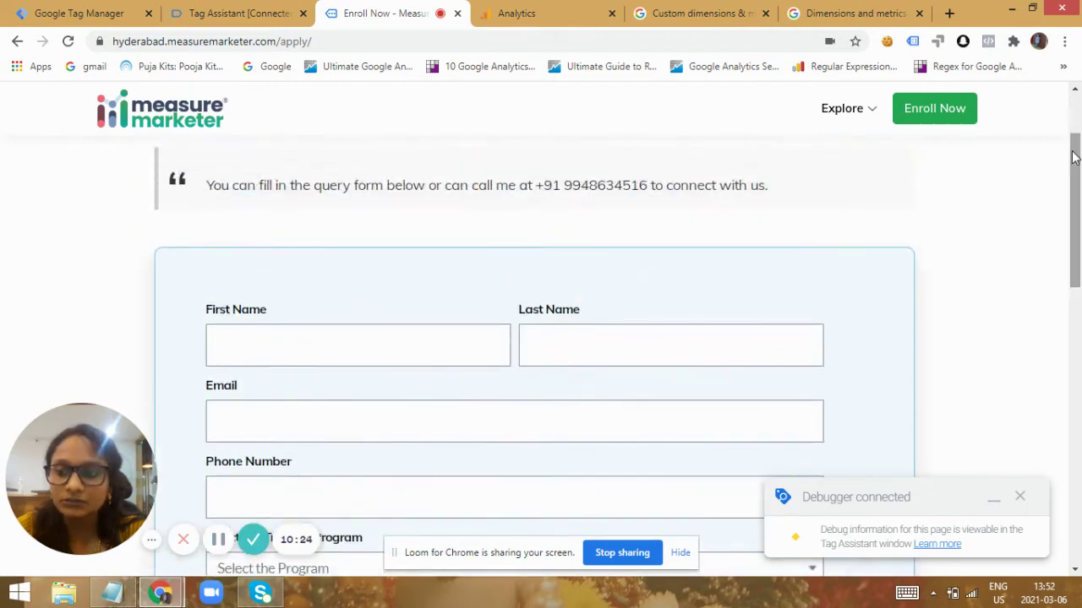
# Skip the form by changing the page address to hyderabad.measuremarketer.com/enroll-confirmation and loading it
pyautogui.click(604, 36)
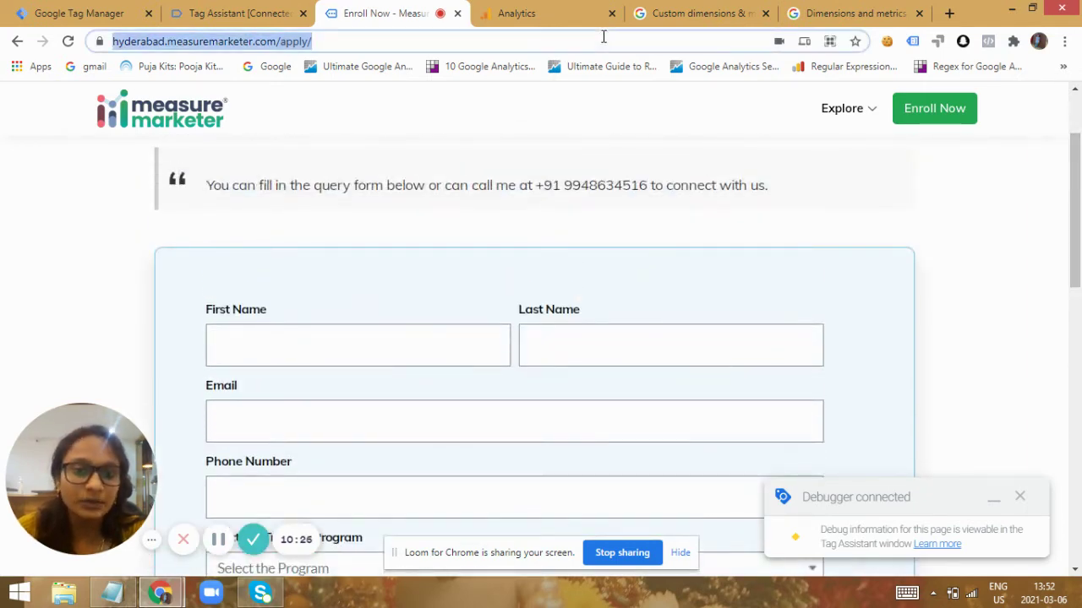
pyautogui.click(603, 36)
pyautogui.press('BackSpace')
pyautogui.press('BackSpace')
pyautogui.press('BackSpace')
pyautogui.press('BackSpace')
pyautogui.press('BackSpace')
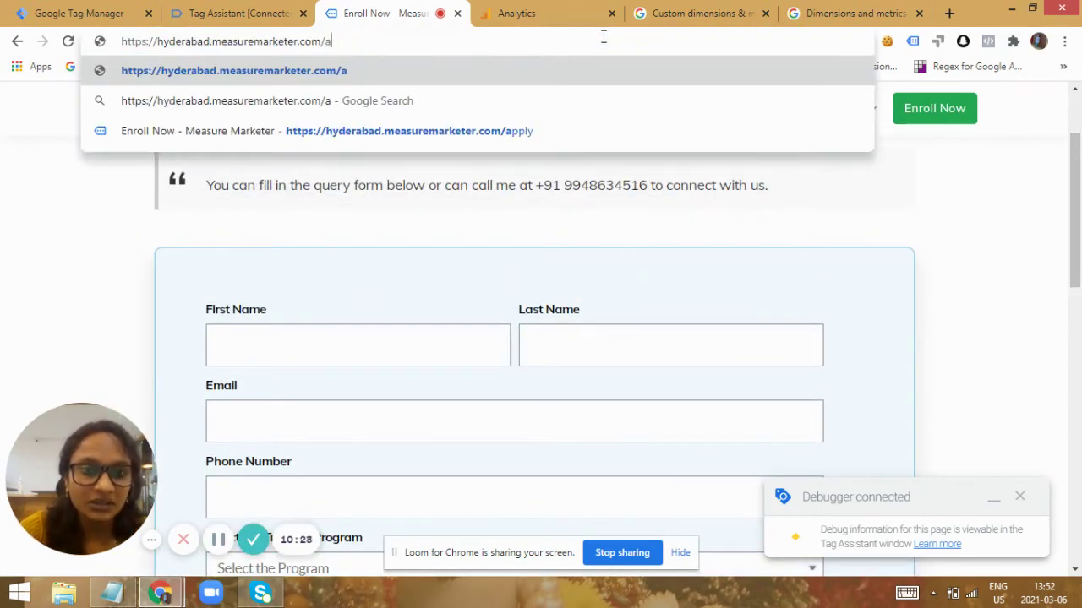
pyautogui.press('BackSpace')
pyautogui.write('enroll')
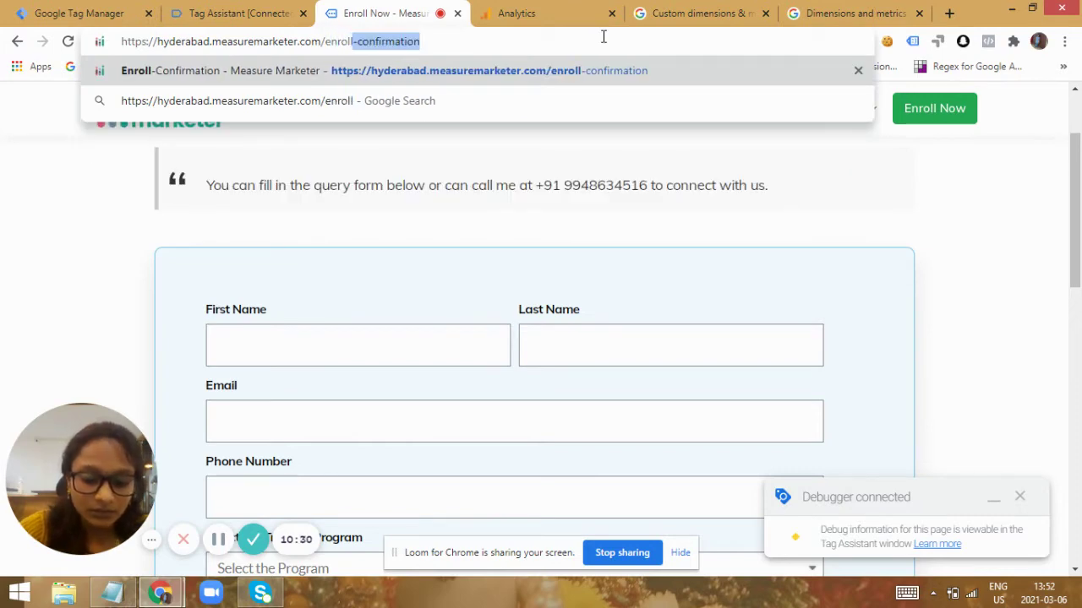
pyautogui.write('-')
pyautogui.press('Return')
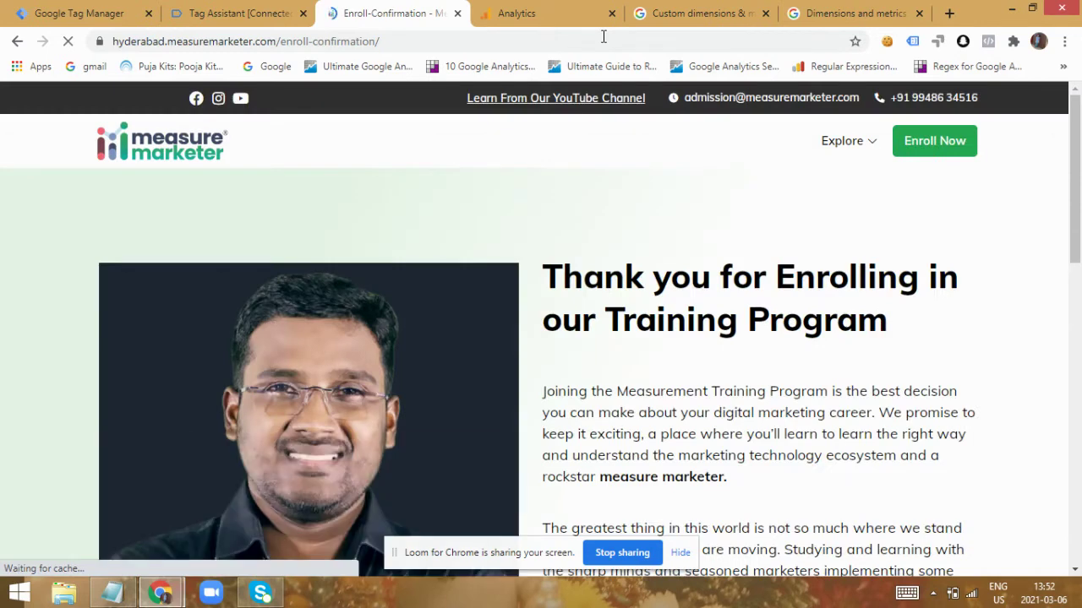
# Inspect the value of the hyd_enroll cookie on the confirmation page with the cookie editor, and close the editor
pyautogui.click(888, 44)
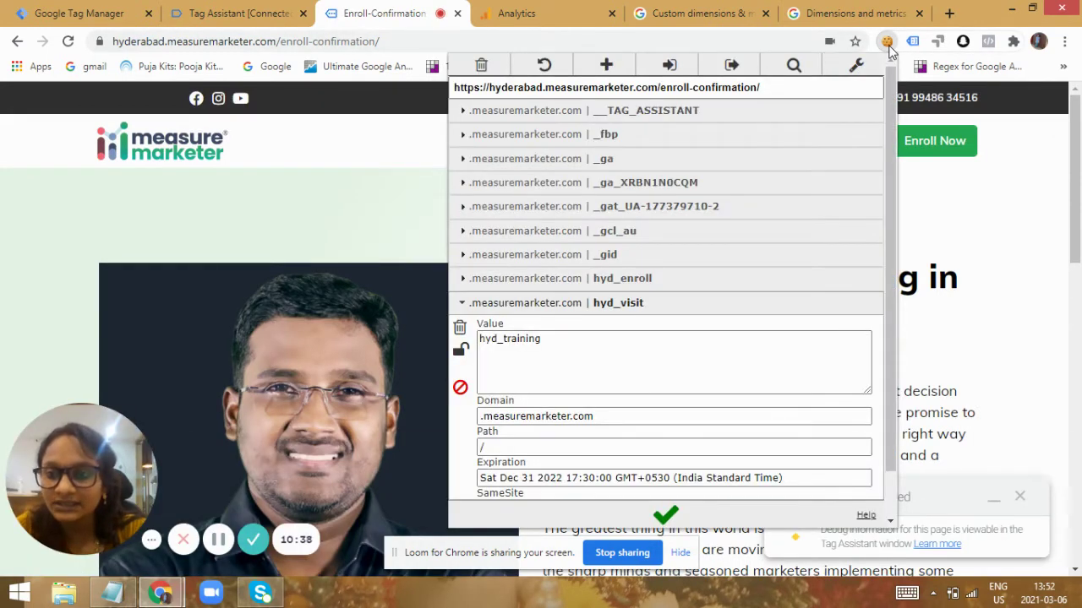
pyautogui.moveTo(890, 113); pyautogui.dragTo(892, 162)
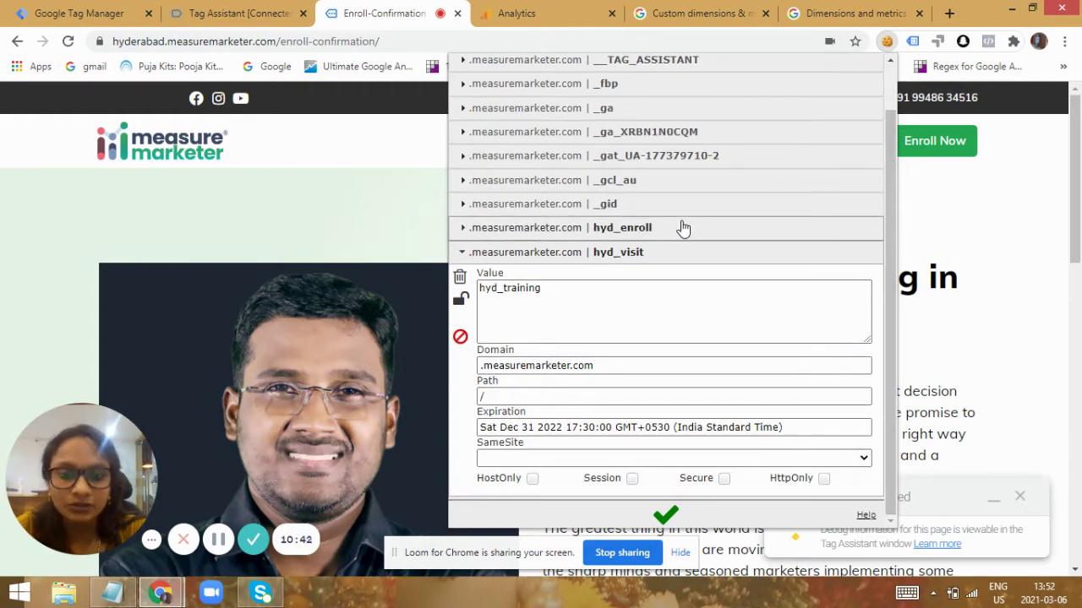
pyautogui.click(646, 228)
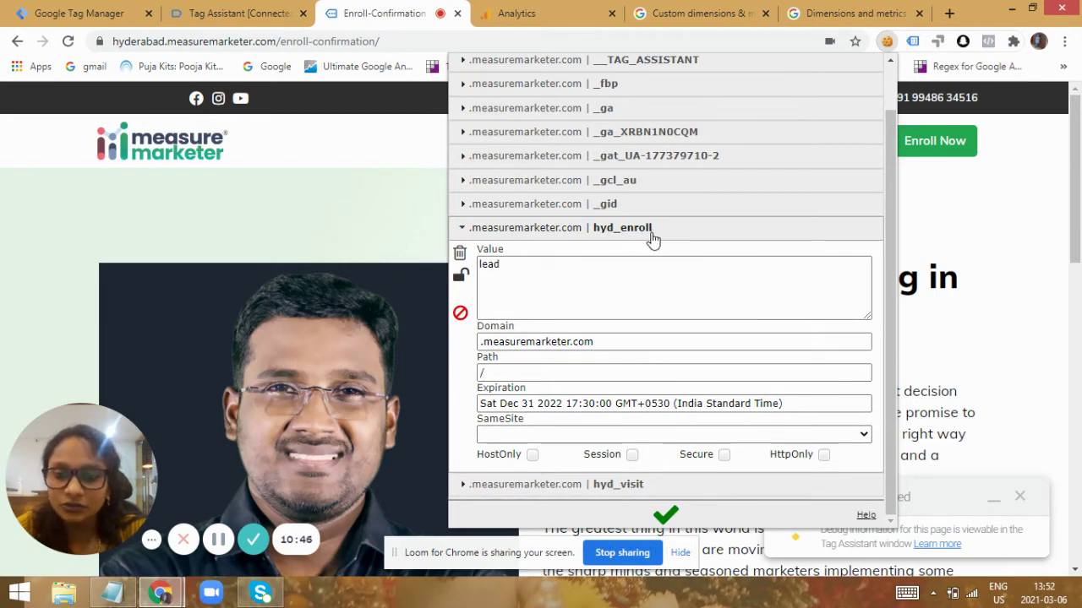
pyautogui.click(520, 266)
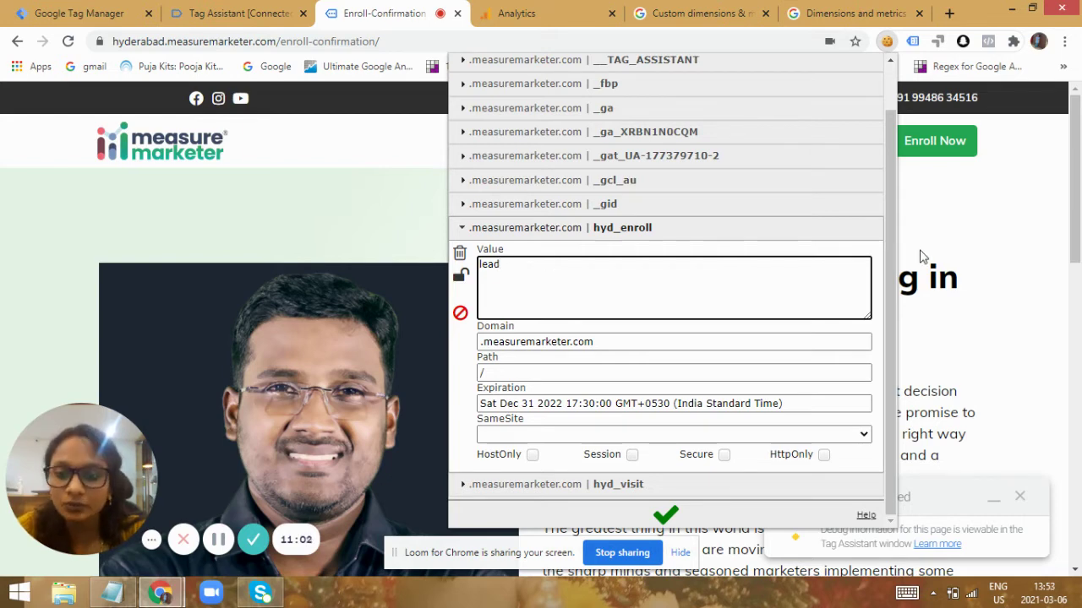
pyautogui.click(957, 261)
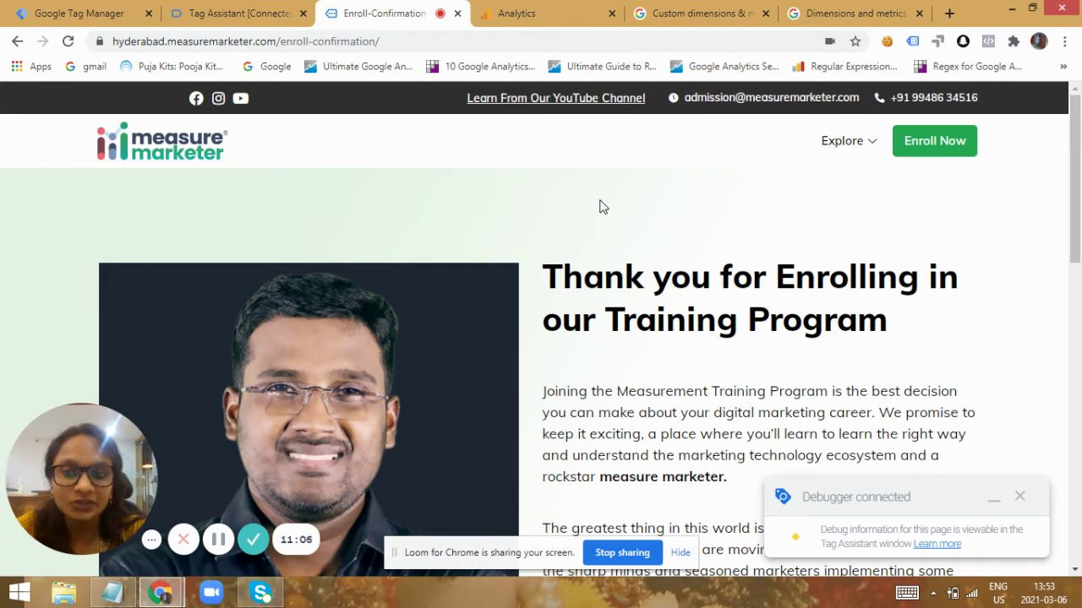
# Inspect the enroll-confirmation page with the developer tools and start debugging it in GTM/GA Debug
pyautogui.rightClick(397, 184)
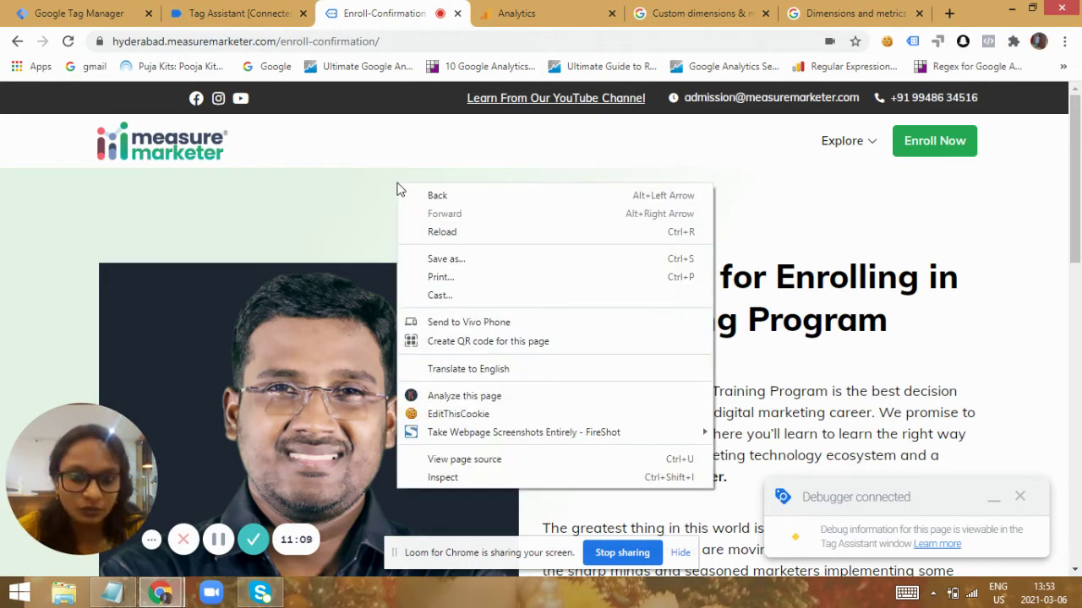
pyautogui.click(464, 478)
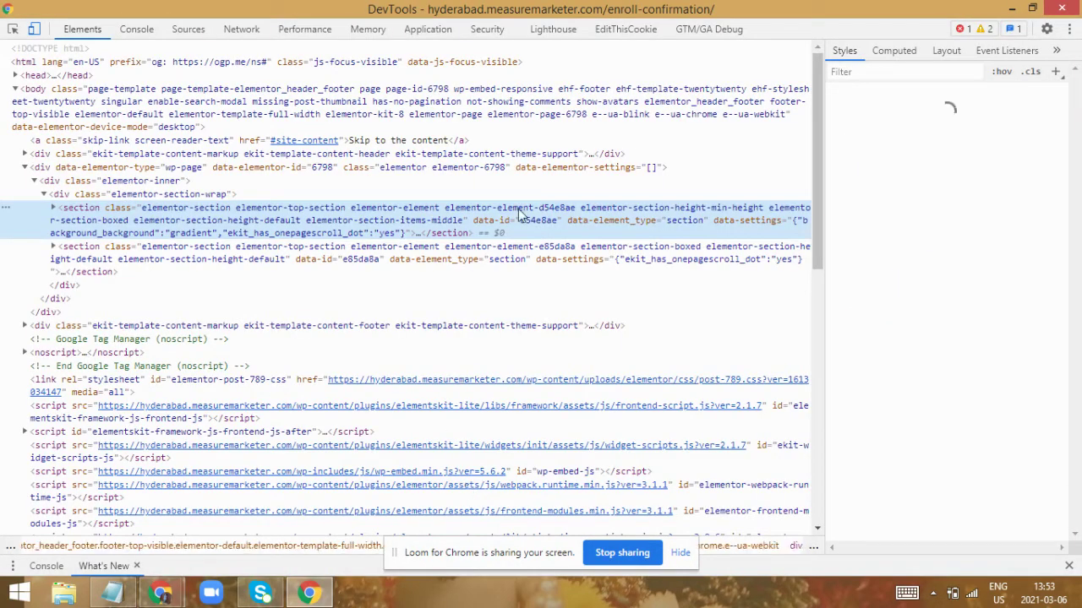
pyautogui.click(724, 31)
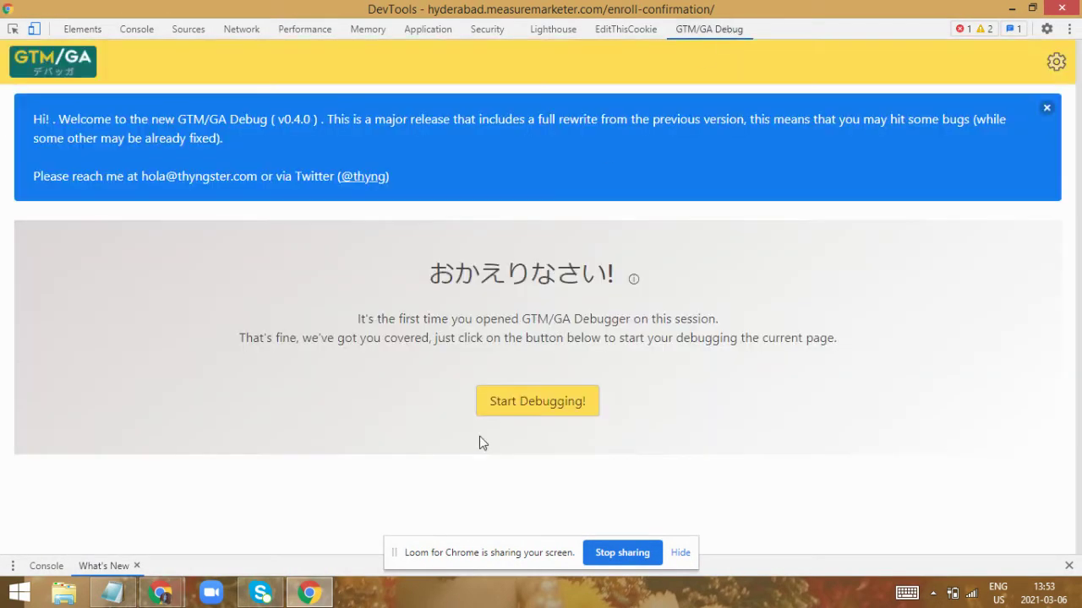
pyautogui.click(551, 410)
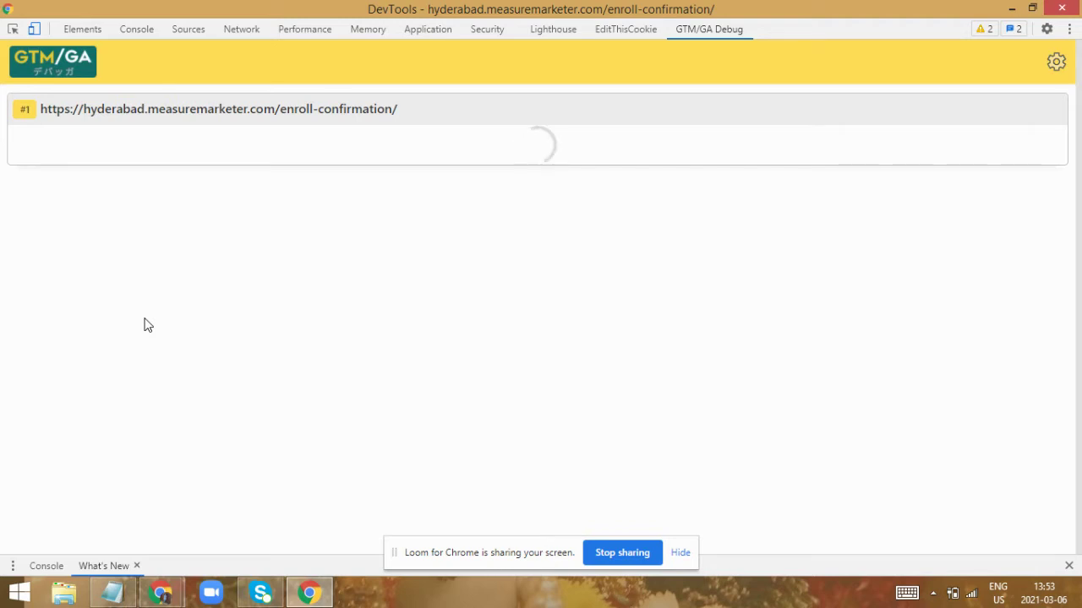
# Examine the details of the Google Analytics pageview hit, down to its cd1 custom dimension parameter
pyautogui.click(123, 153)
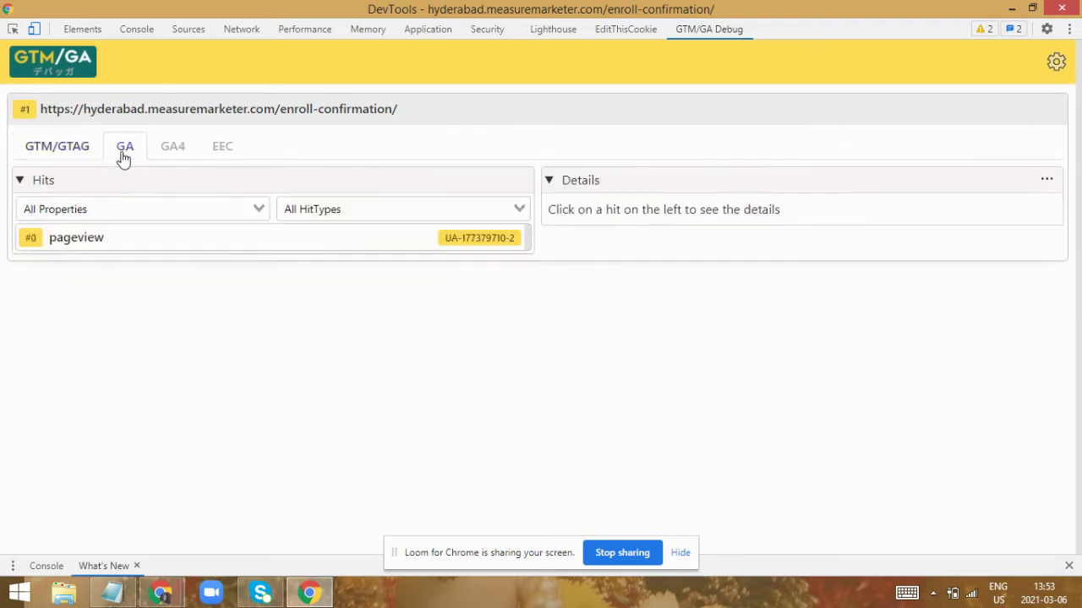
pyautogui.click(169, 247)
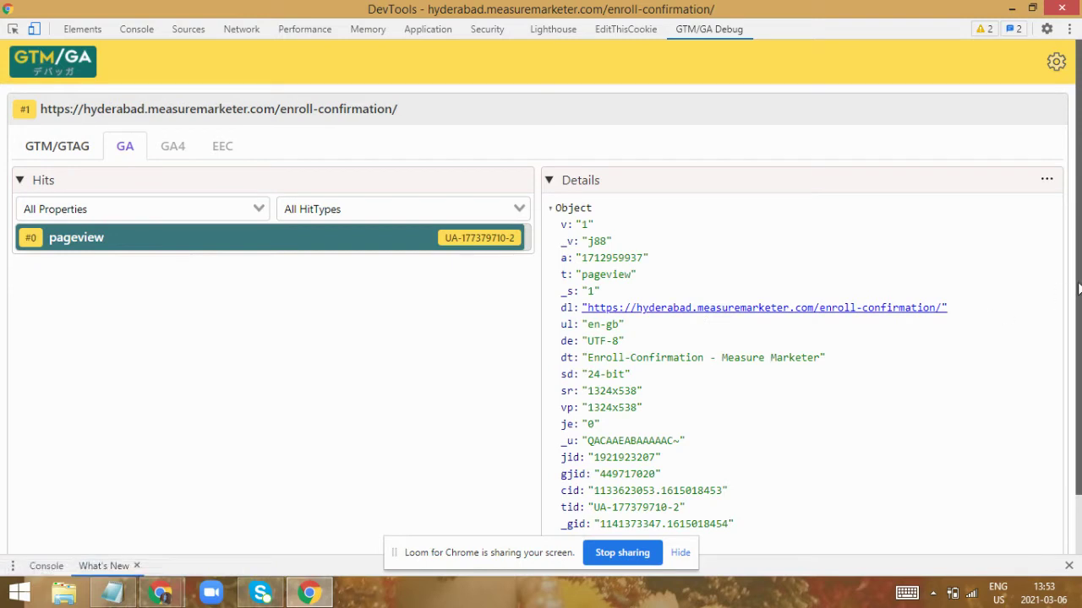
pyautogui.moveTo(1080, 337); pyautogui.dragTo(1080, 429)
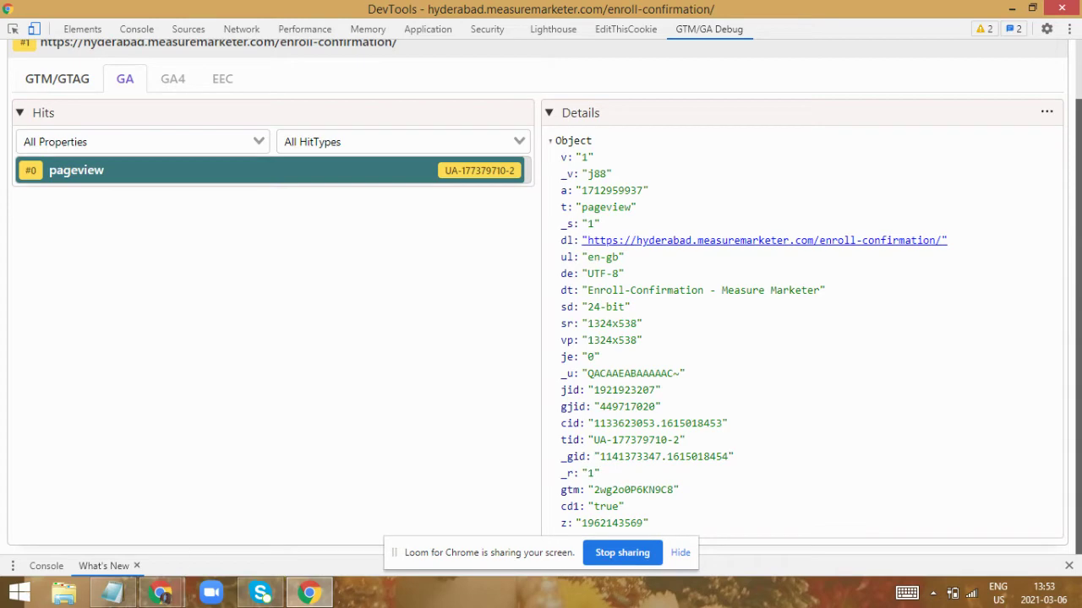
# Back in Tag Manager, open the GA Tag's configuration and examine the index and dimension value under its Custom Dimensions settings
pyautogui.moveTo(163, 597)
pyautogui.click(119, 498)
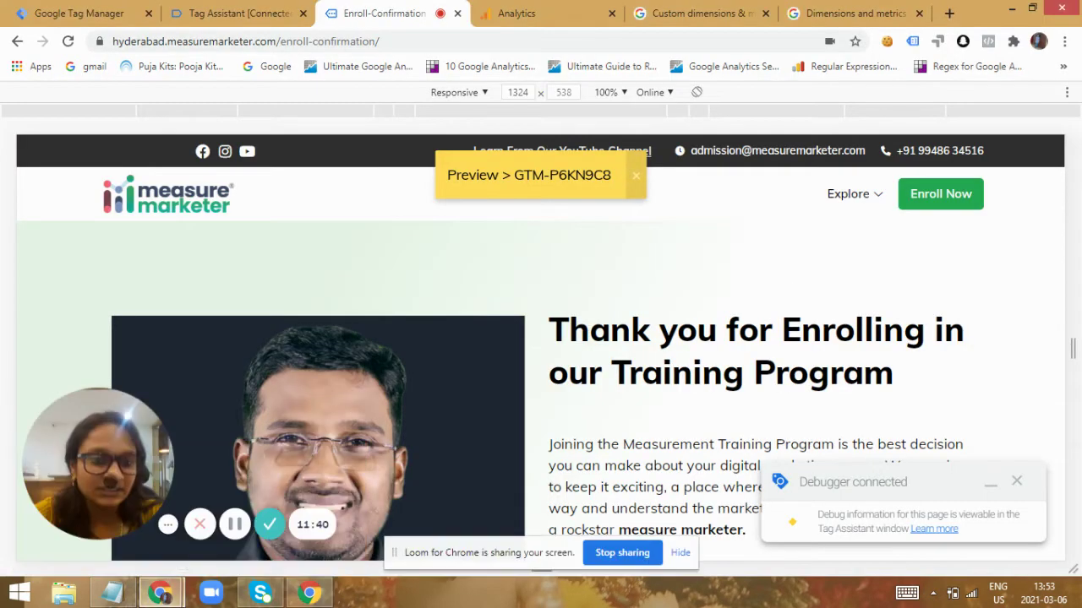
pyautogui.click(44, 8)
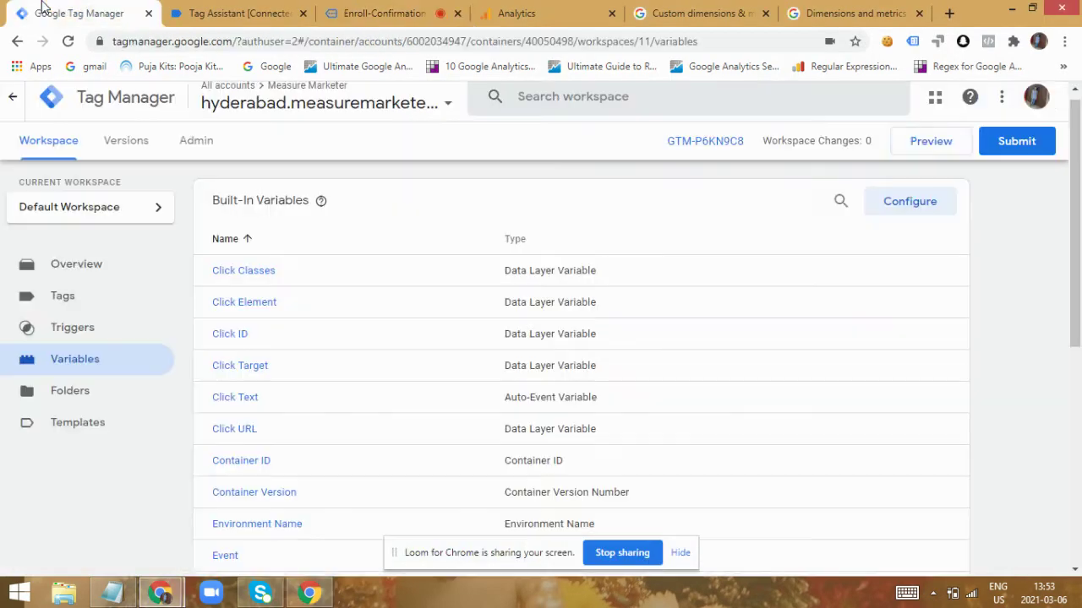
pyautogui.click(83, 303)
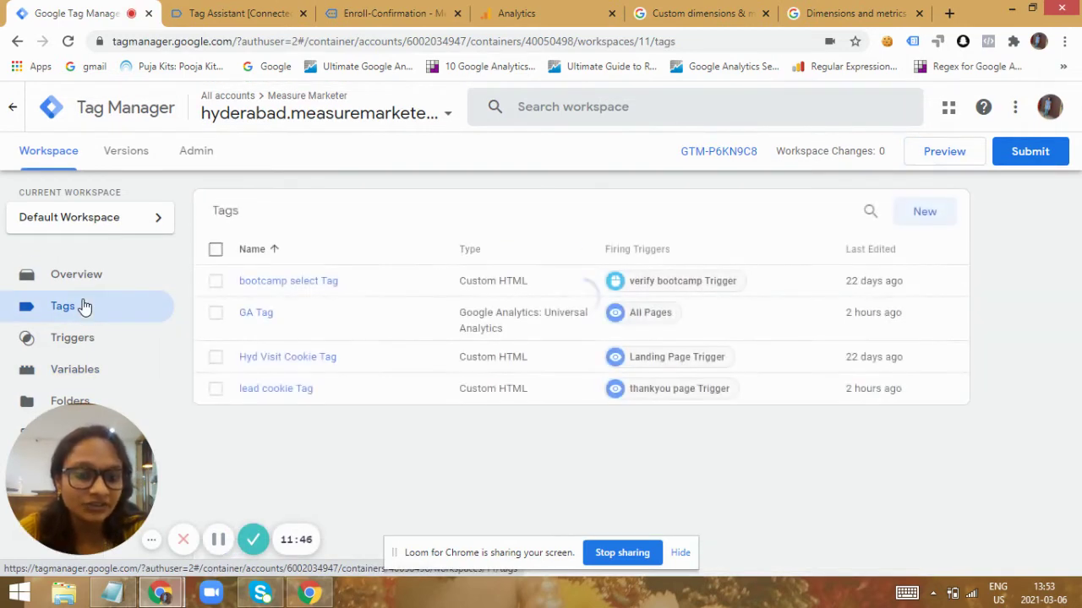
pyautogui.click(252, 313)
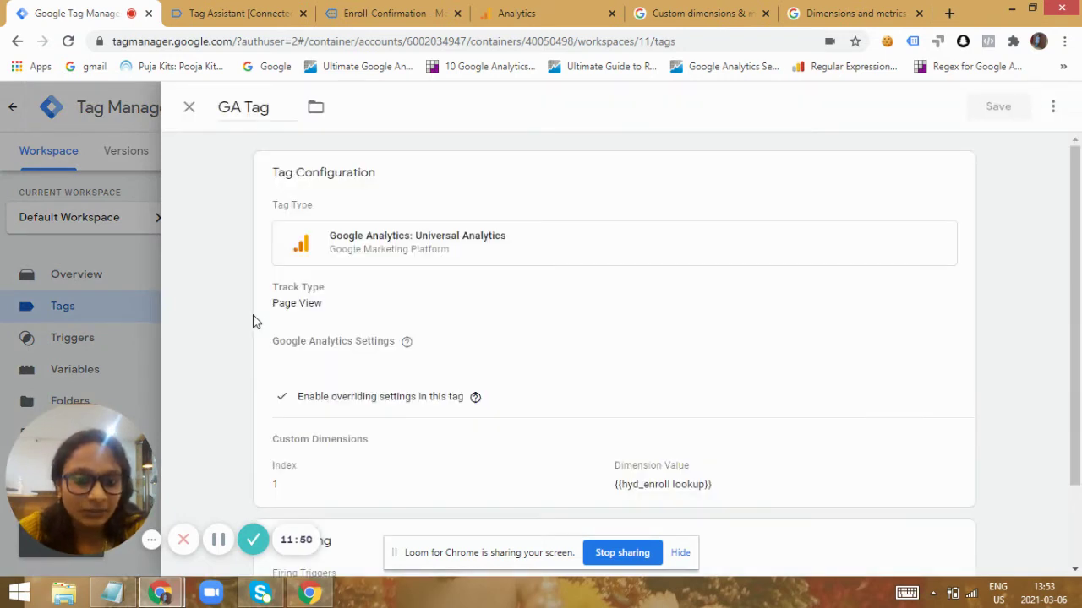
pyautogui.click(657, 361)
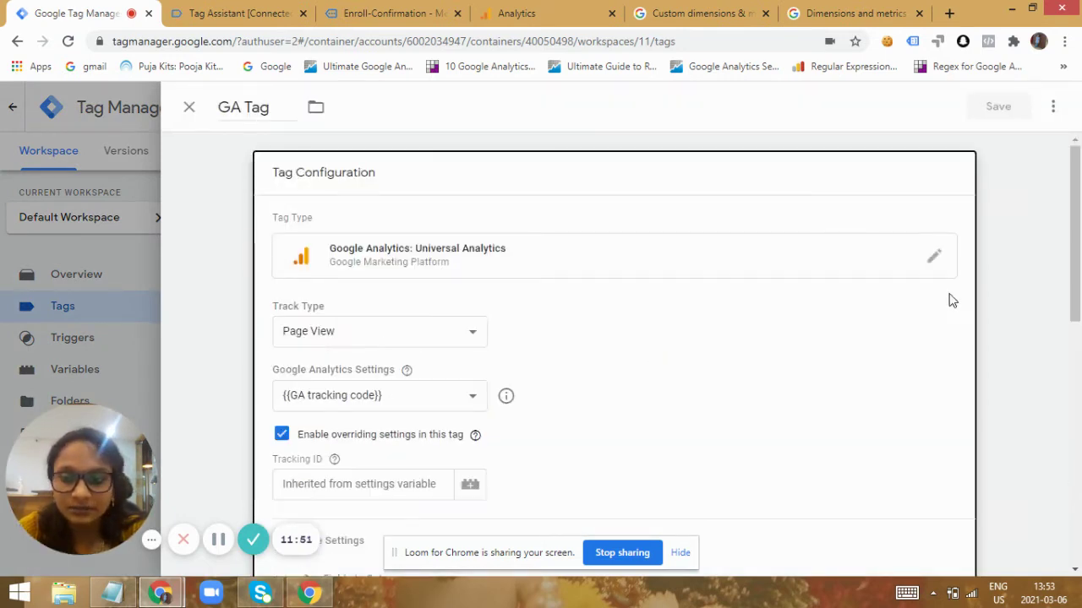
pyautogui.scroll(-3, 1079, 338)
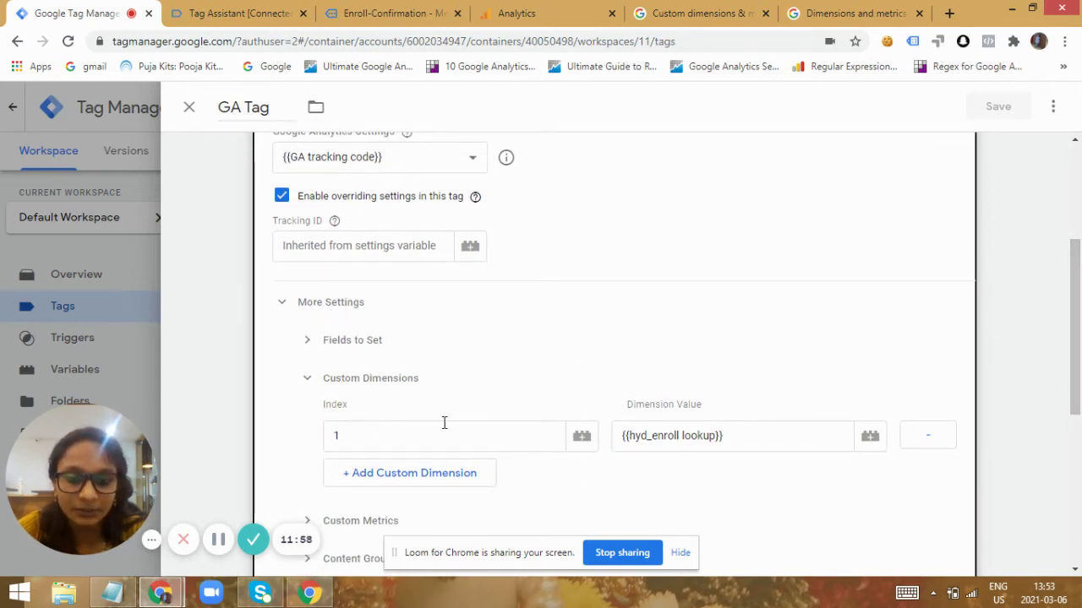
pyautogui.moveTo(1077, 309); pyautogui.dragTo(1077, 381)
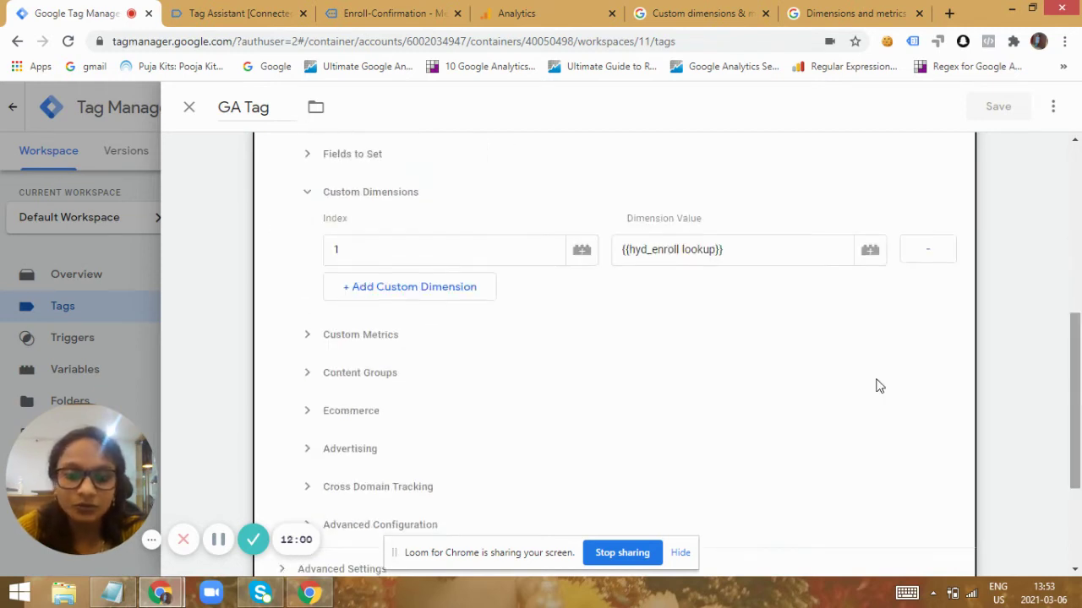
pyautogui.click(382, 253)
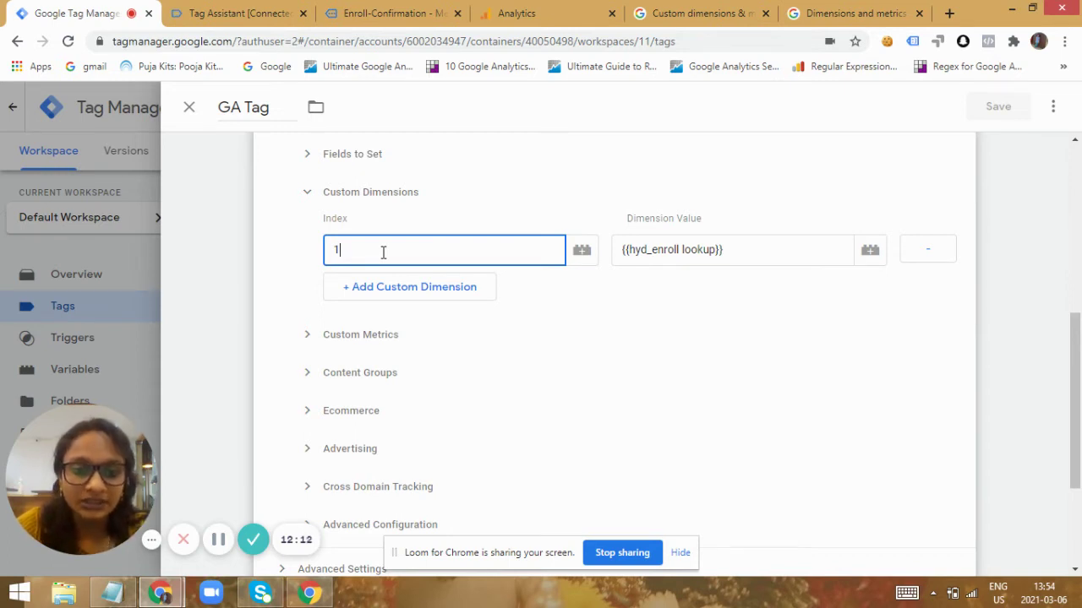
# Examine the GA Tag's {{hyd_enroll lookup}} dimension value and its firing trigger, and close the tag
pyautogui.click(755, 251)
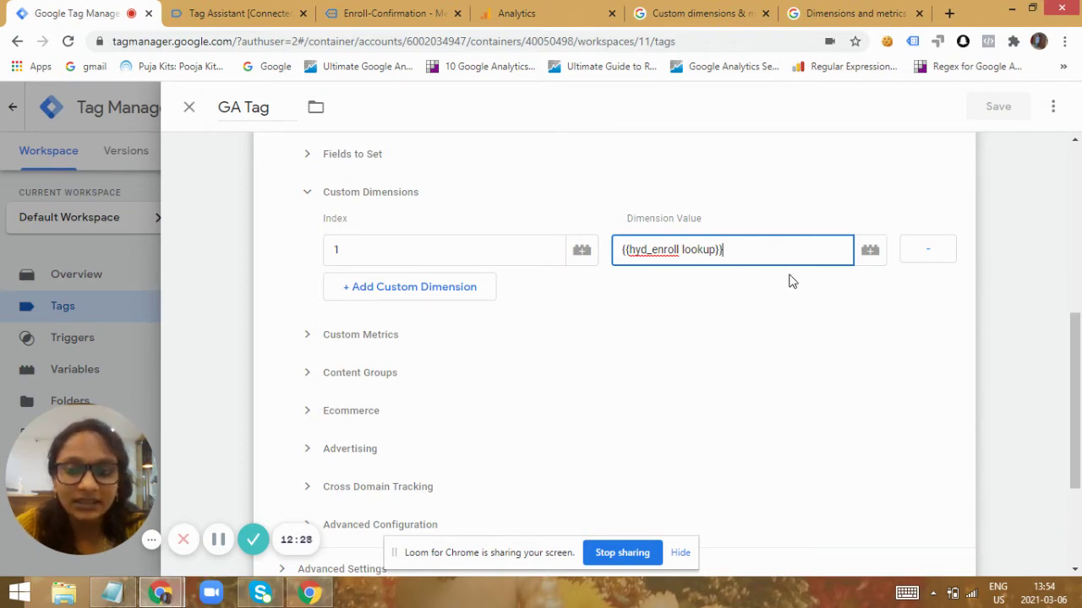
pyautogui.moveTo(1080, 387); pyautogui.dragTo(1080, 461)
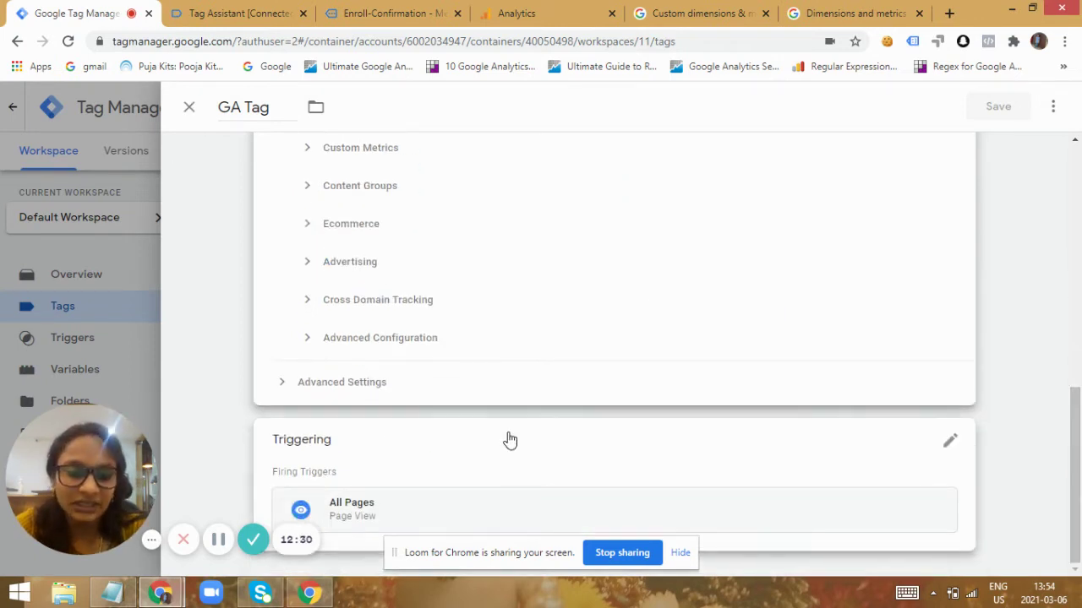
pyautogui.click(188, 107)
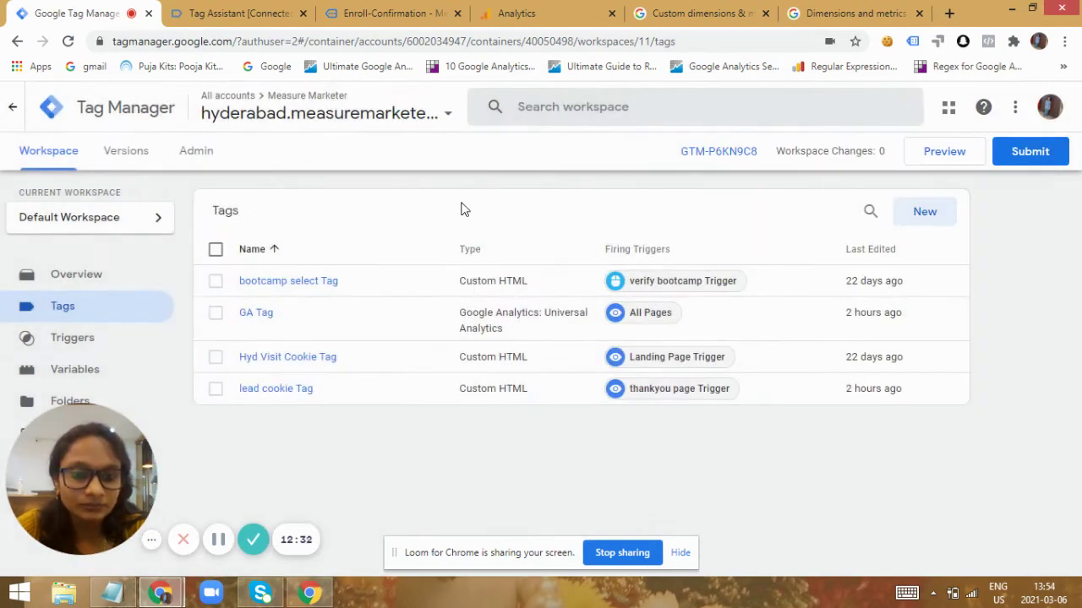
# Switch to Tag Assistant and inspect the lead cookie Tag's details under the latest Container Loaded event, and close them
pyautogui.click(247, 10)
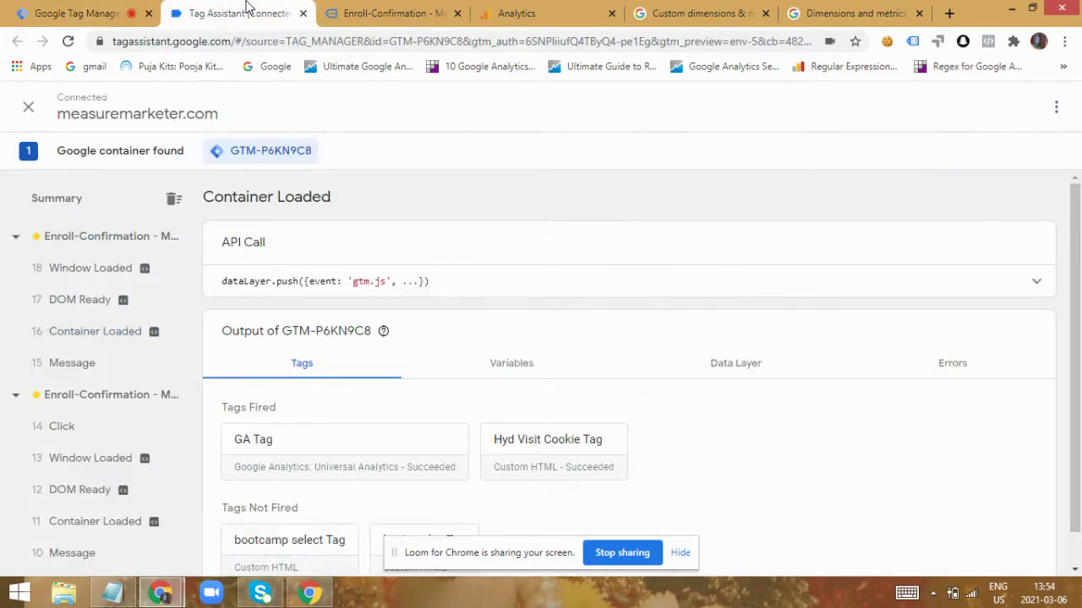
pyautogui.click(114, 277)
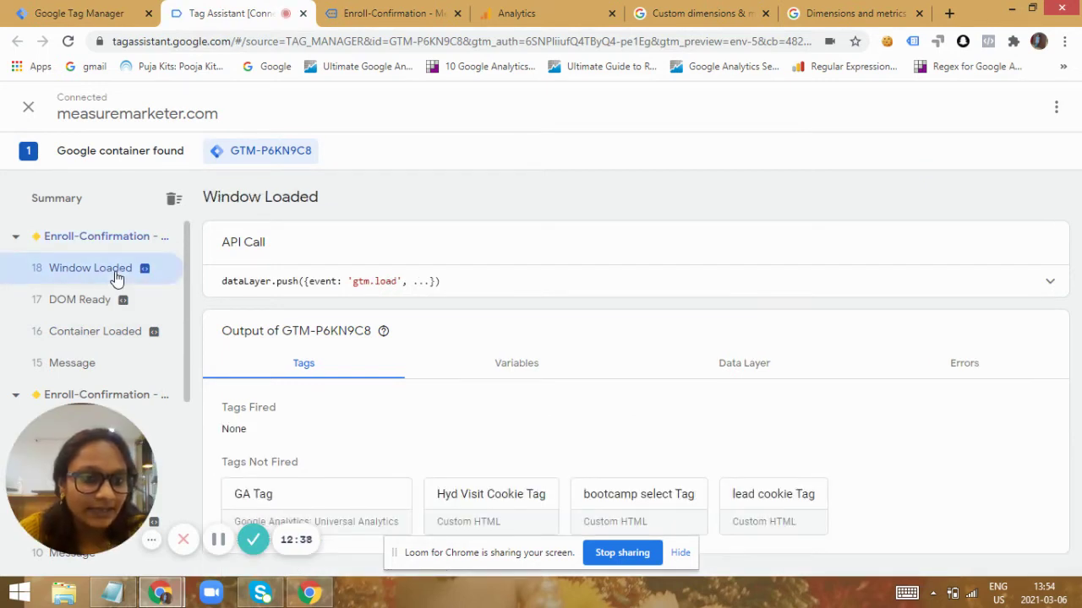
pyautogui.click(132, 338)
pyautogui.click(694, 441)
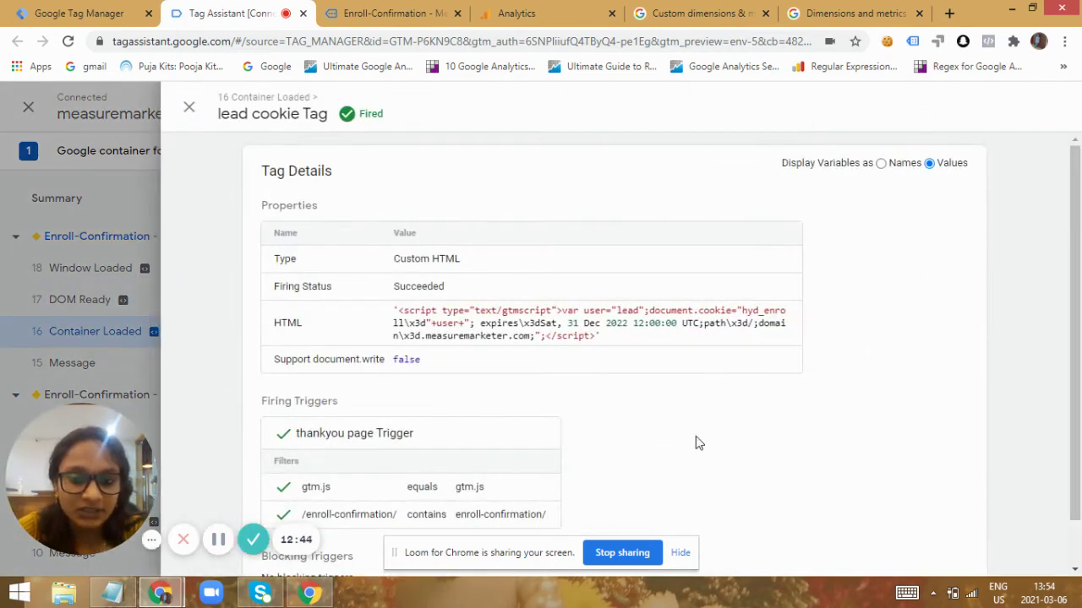
pyautogui.click(188, 107)
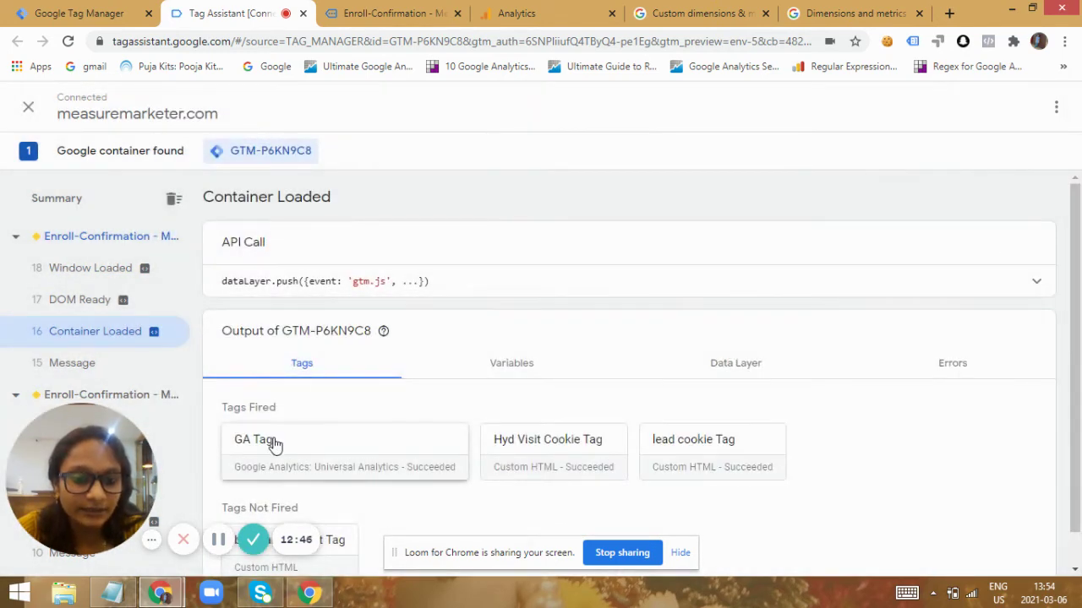
# Inspect the Custom Dimensions entry in the fired GA Tag's details, and close them
pyautogui.click(272, 442)
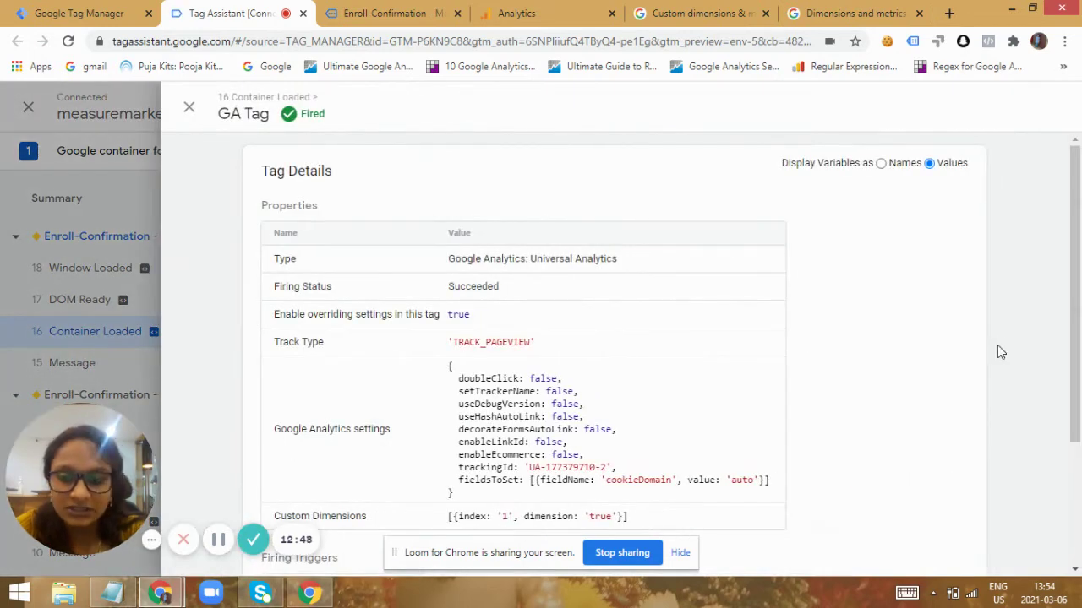
pyautogui.scroll(-2, 572, 381)
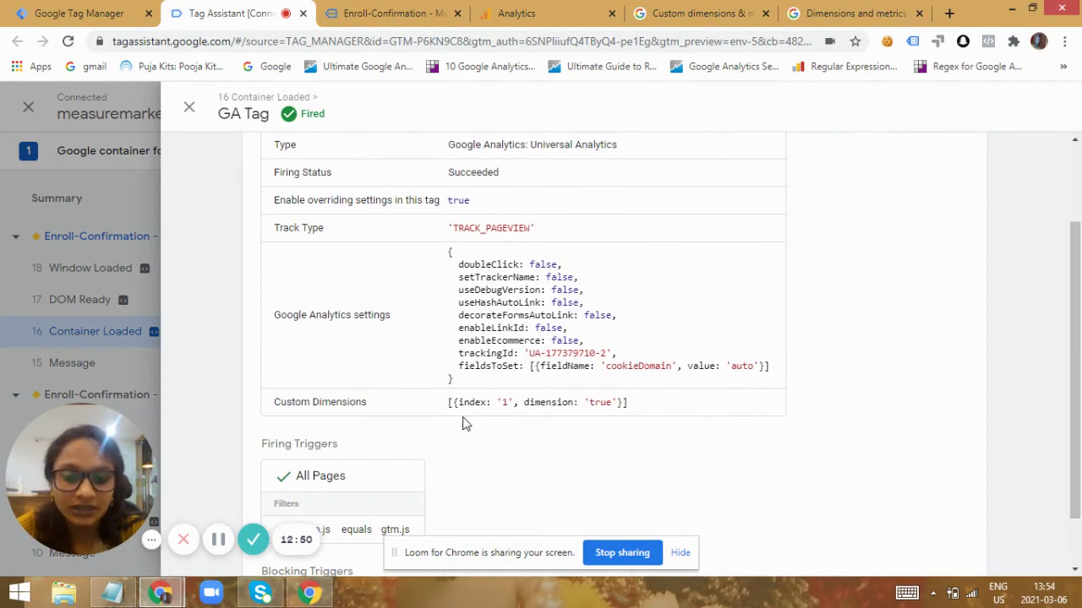
pyautogui.moveTo(589, 403); pyautogui.dragTo(615, 405)
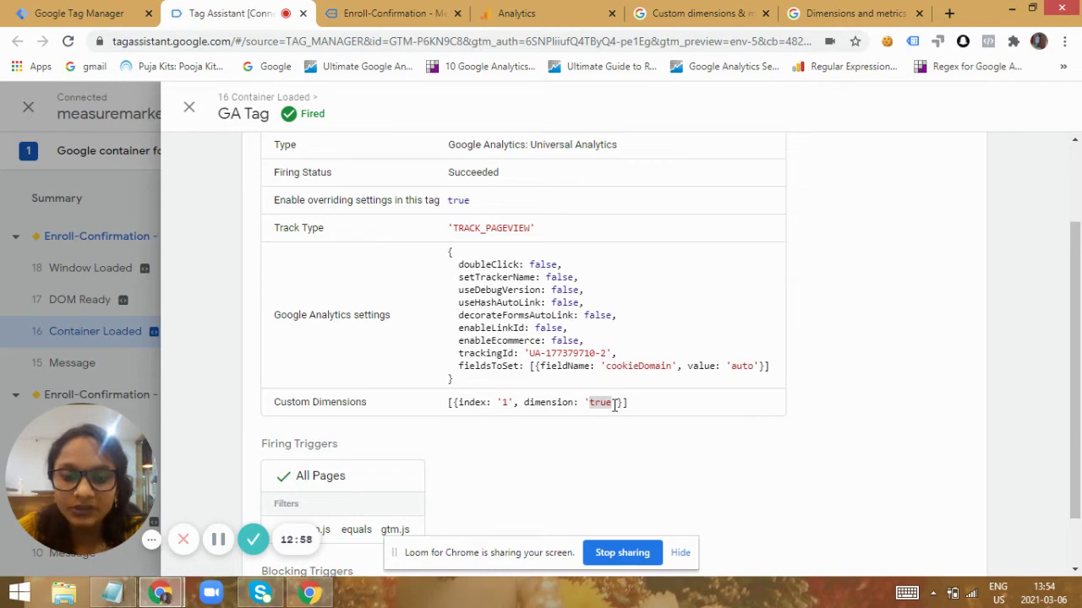
pyautogui.scroll(2, 469, 254)
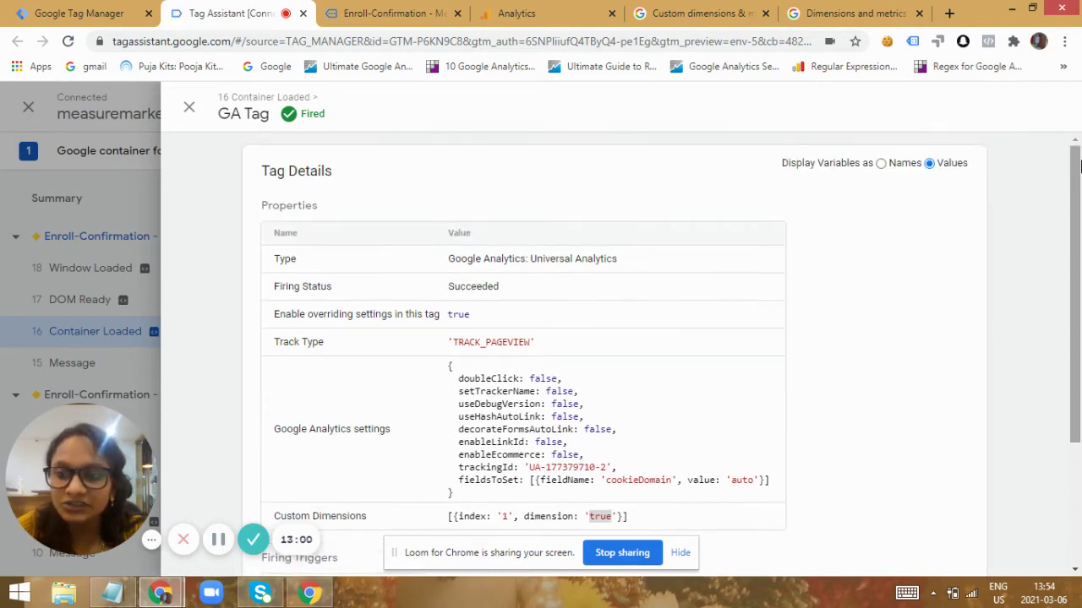
pyautogui.click(190, 107)
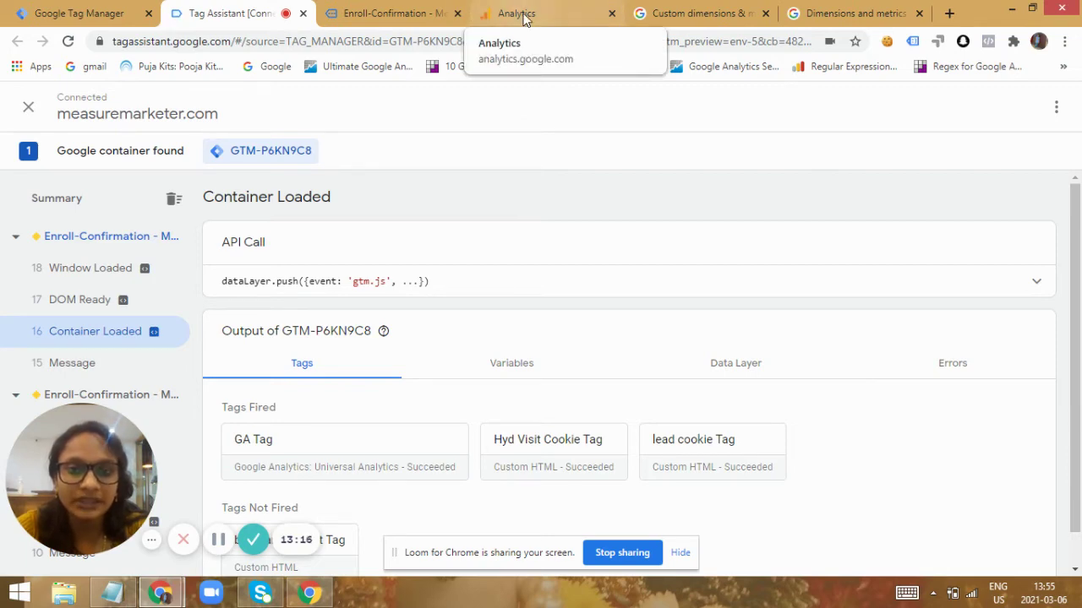
# Return to the enroll-confirmation page's developer tools, recheck the cd1 parameter of the pageview hit, and close the tools
pyautogui.click(394, 12)
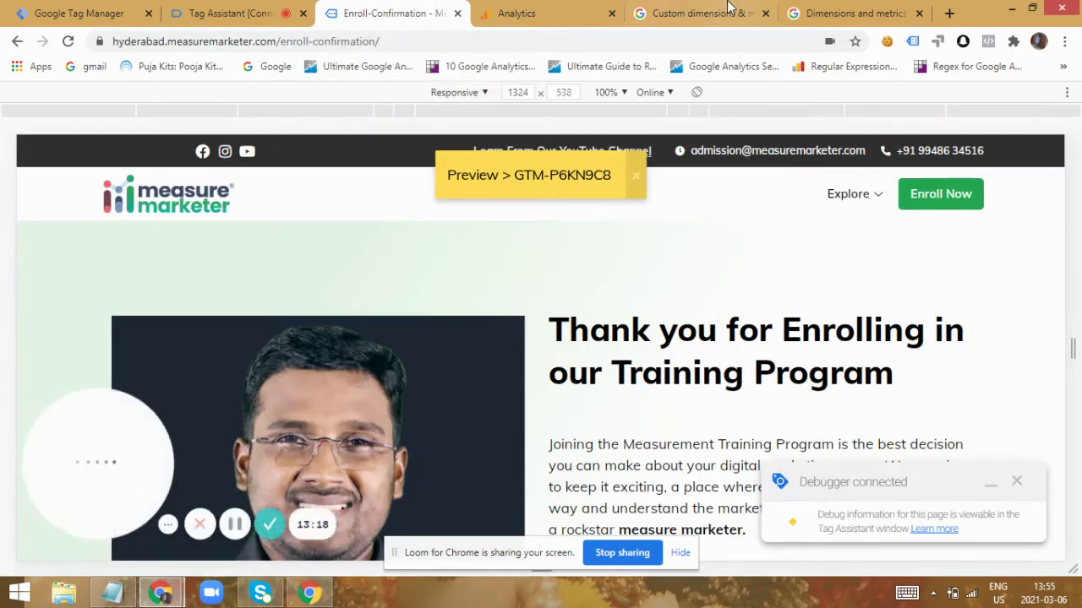
pyautogui.click(700, 13)
pyautogui.click(382, 15)
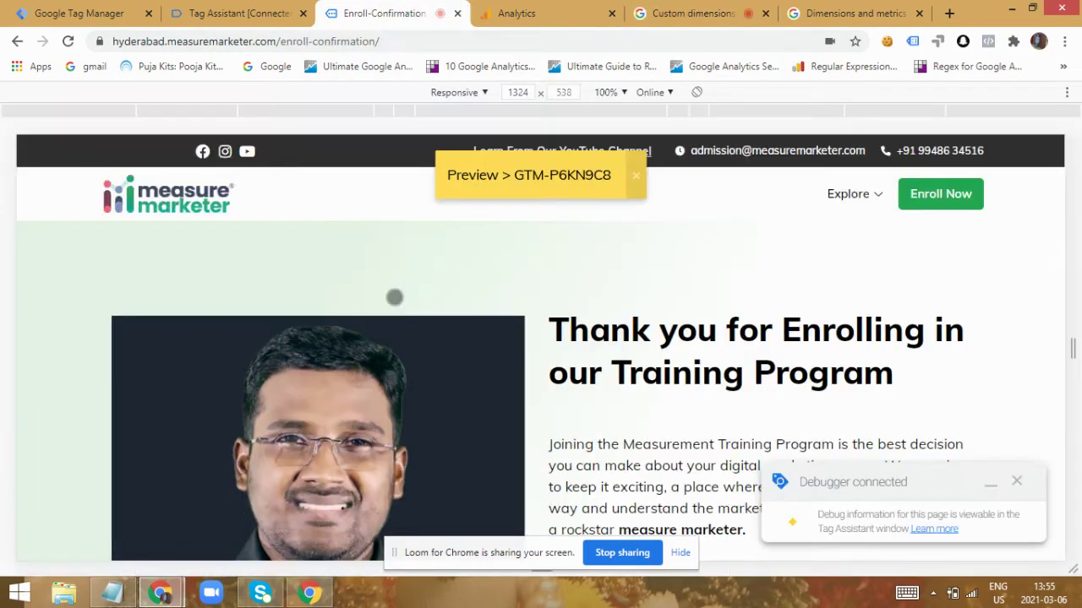
pyautogui.click(309, 592)
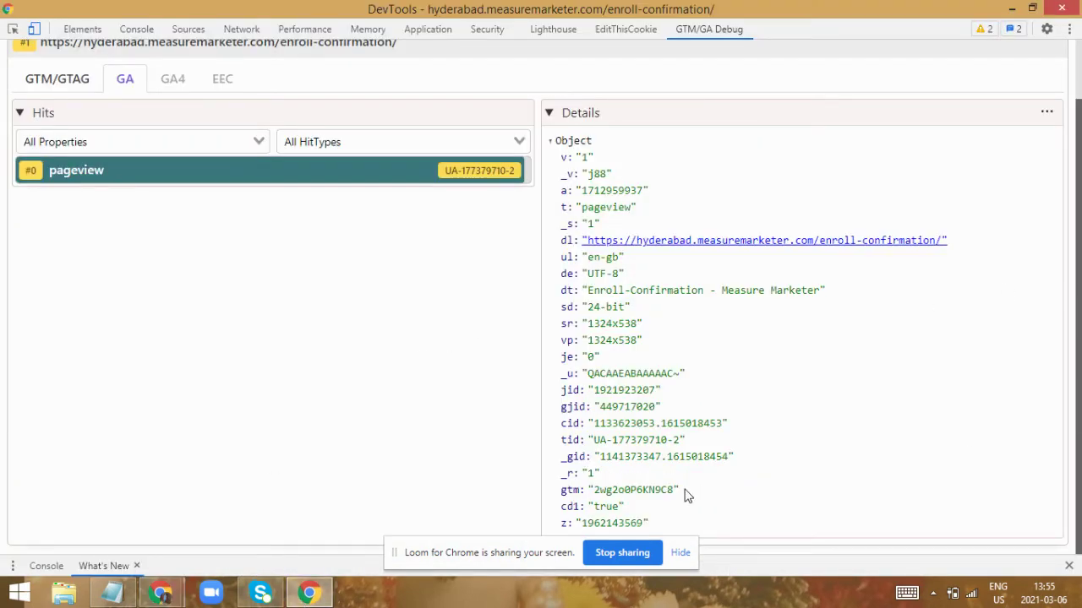
pyautogui.moveTo(578, 505); pyautogui.dragTo(560, 511)
pyautogui.click(582, 506)
pyautogui.click(1066, 8)
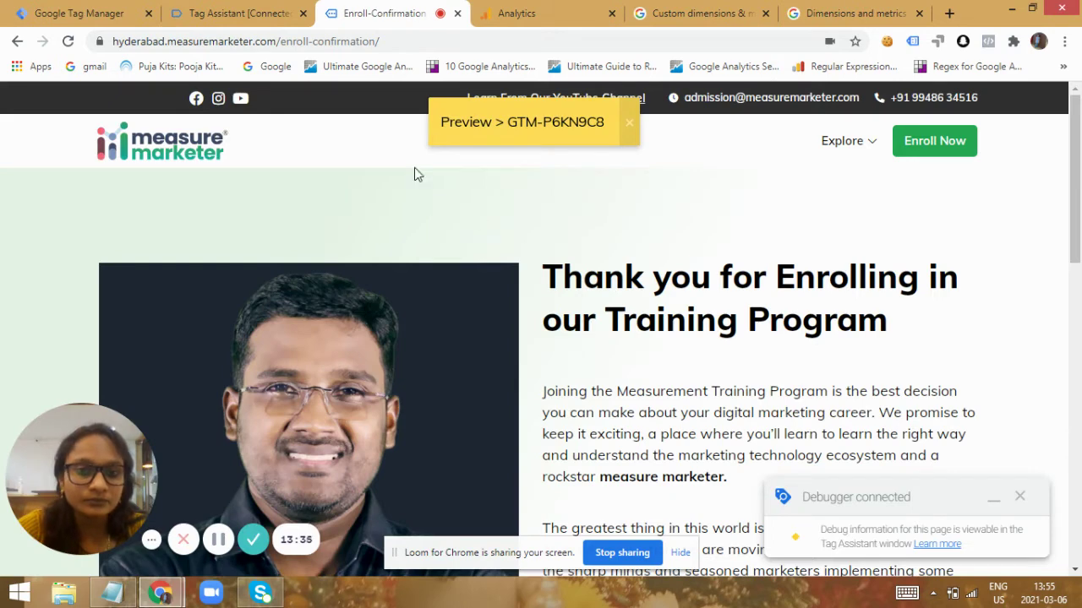
# Switch to Google Analytics and open the Audience Overview report
pyautogui.click(567, 17)
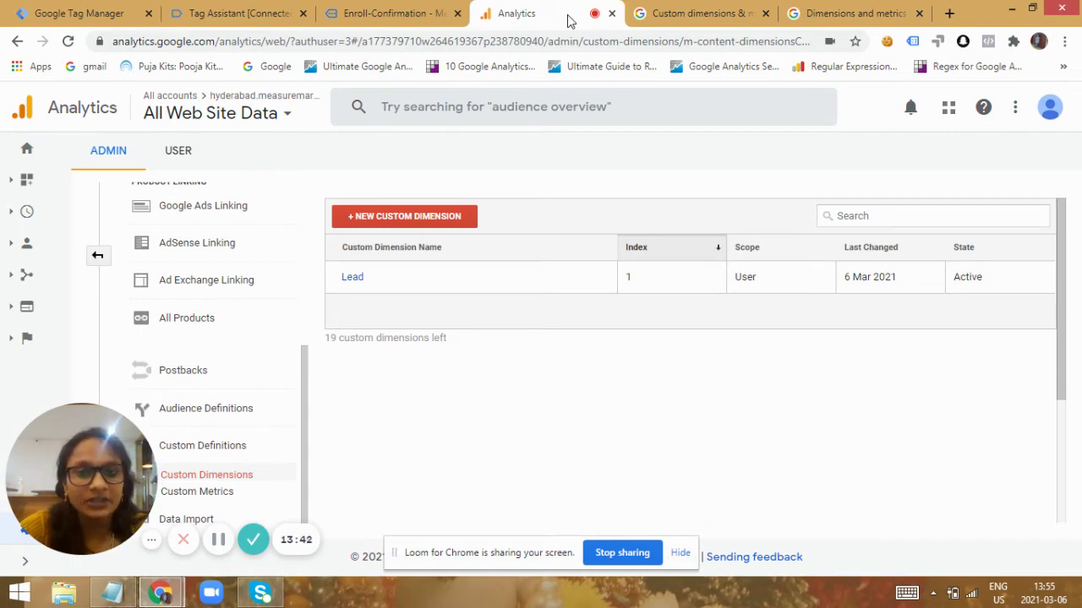
pyautogui.click(76, 13)
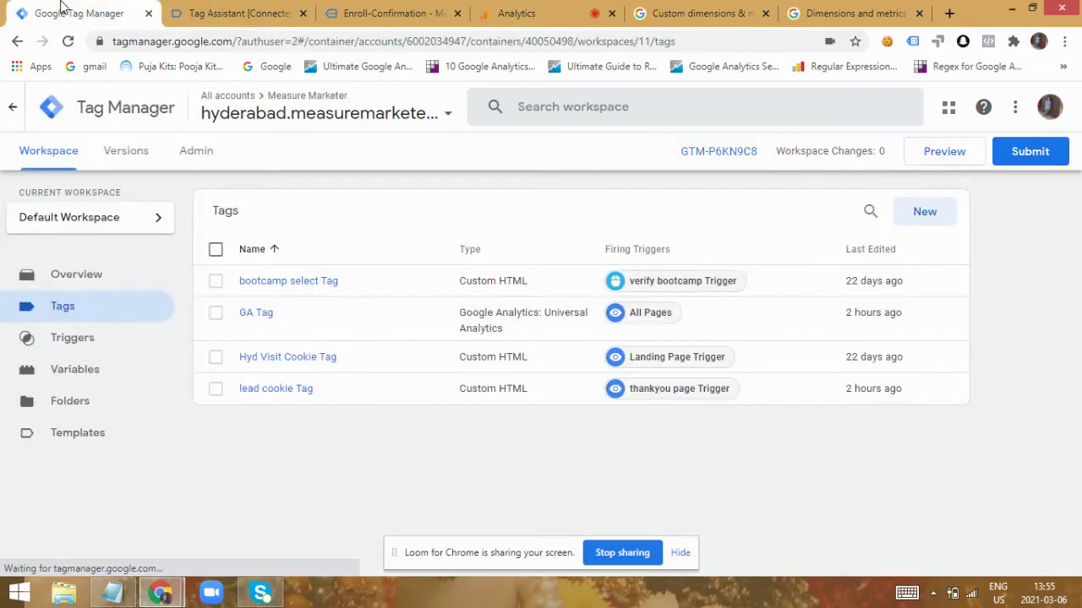
pyautogui.click(525, 13)
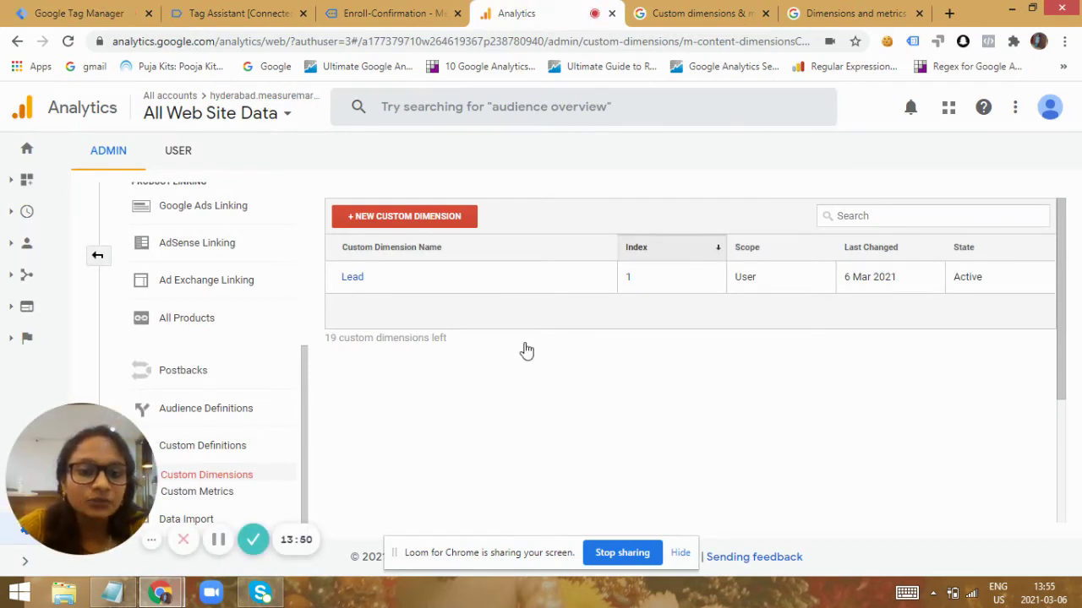
pyautogui.click(23, 218)
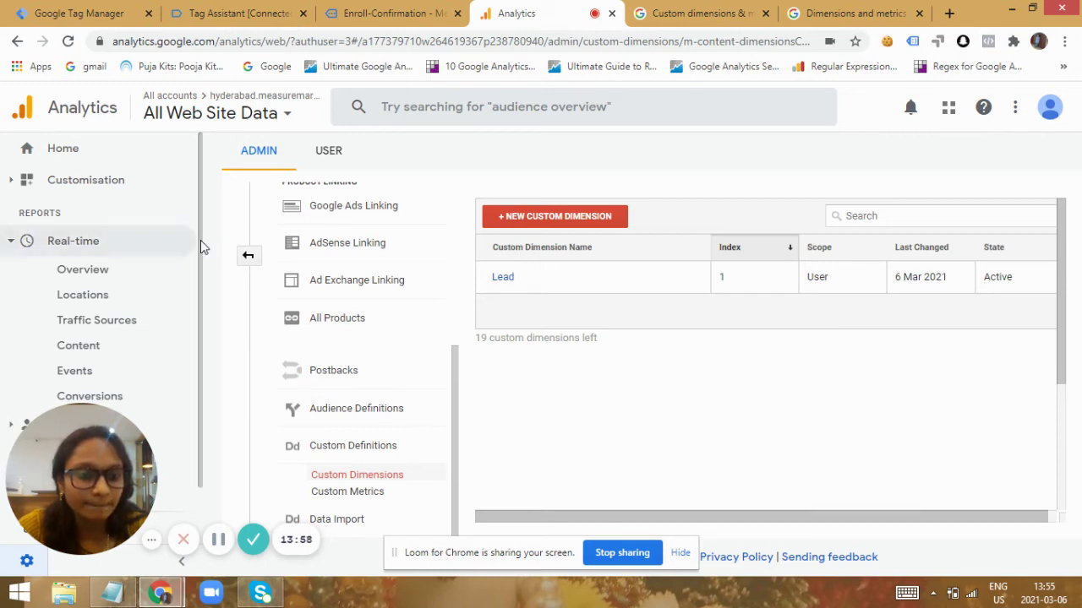
pyautogui.scroll(-1, 201, 280)
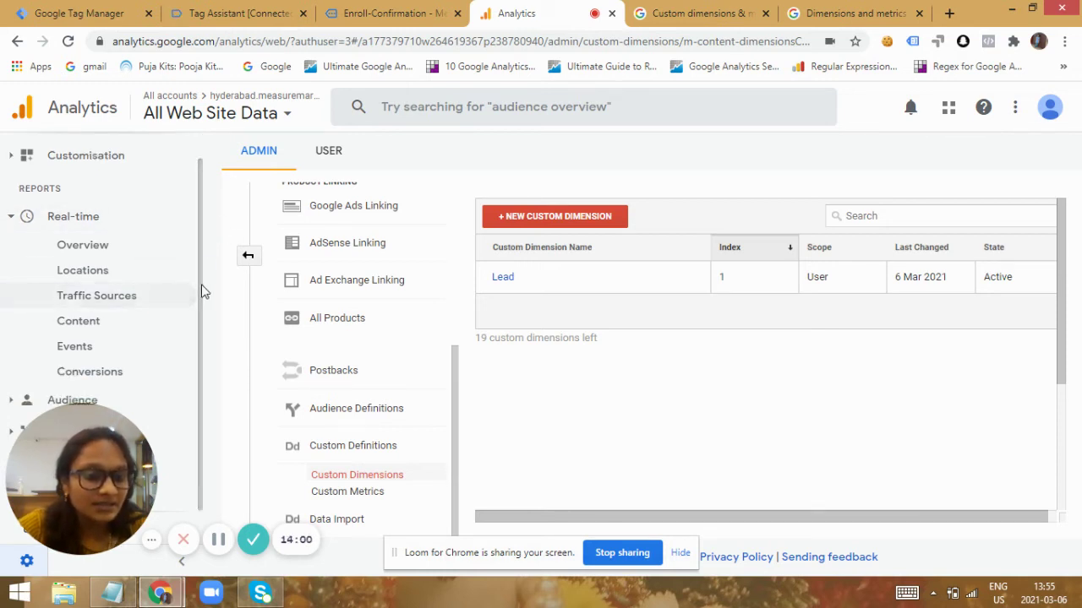
pyautogui.click(85, 400)
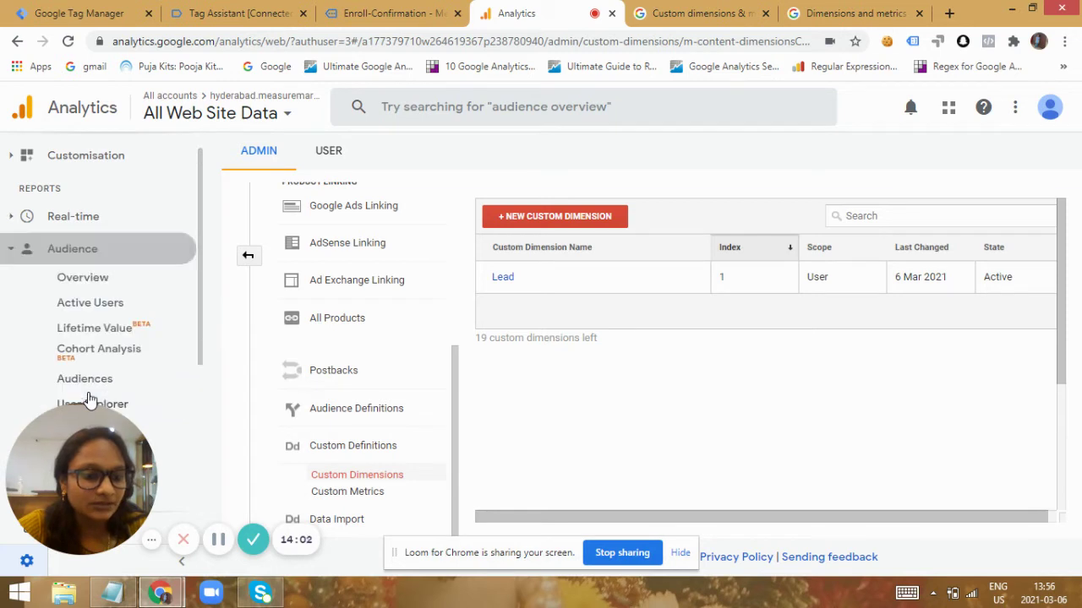
pyautogui.click(88, 282)
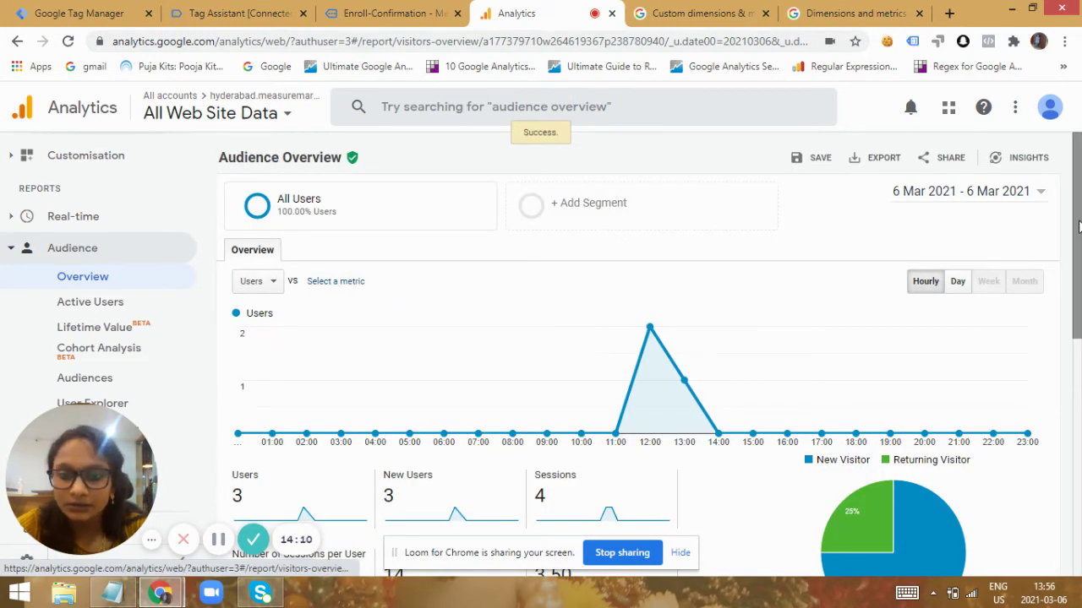
pyautogui.moveTo(1075, 225); pyautogui.dragTo(1071, 202)
# Open the report's segment list and select the leads segment alongside All Users
pyautogui.click(570, 209)
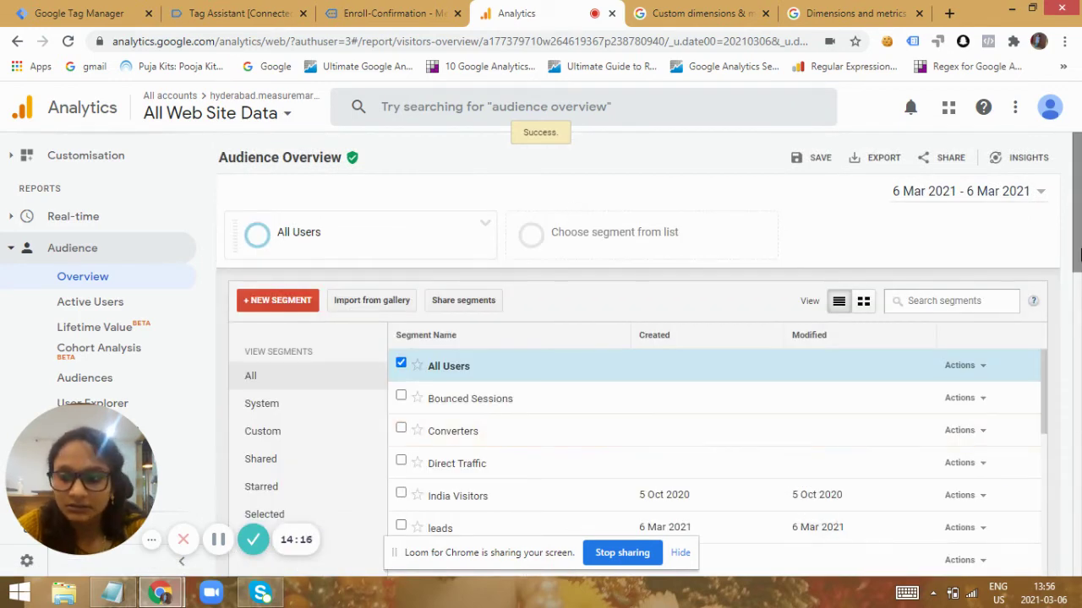
pyautogui.moveTo(1077, 278); pyautogui.dragTo(1079, 340)
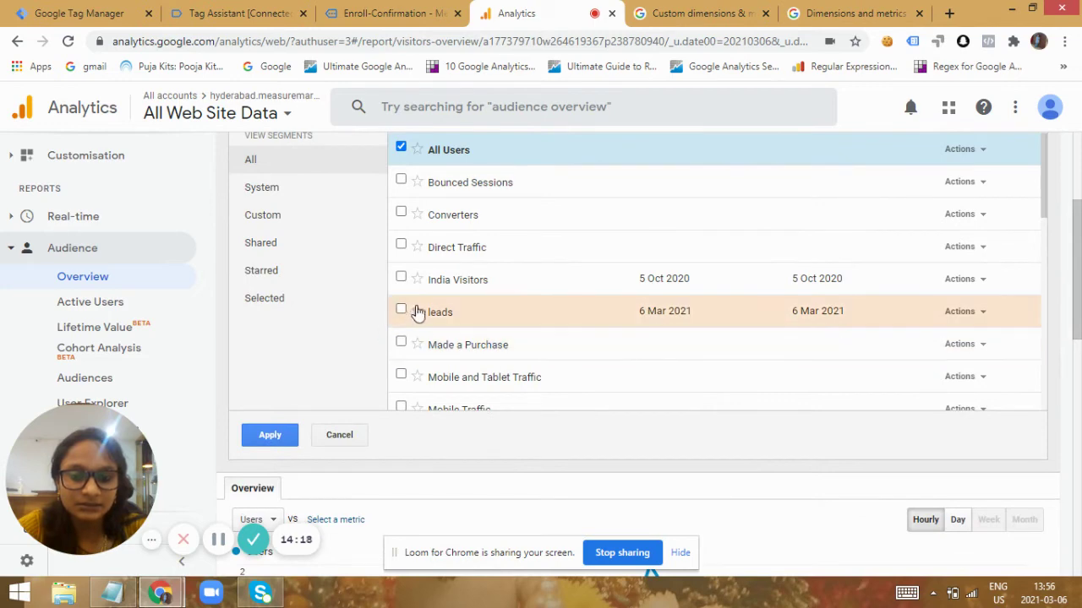
pyautogui.click(450, 317)
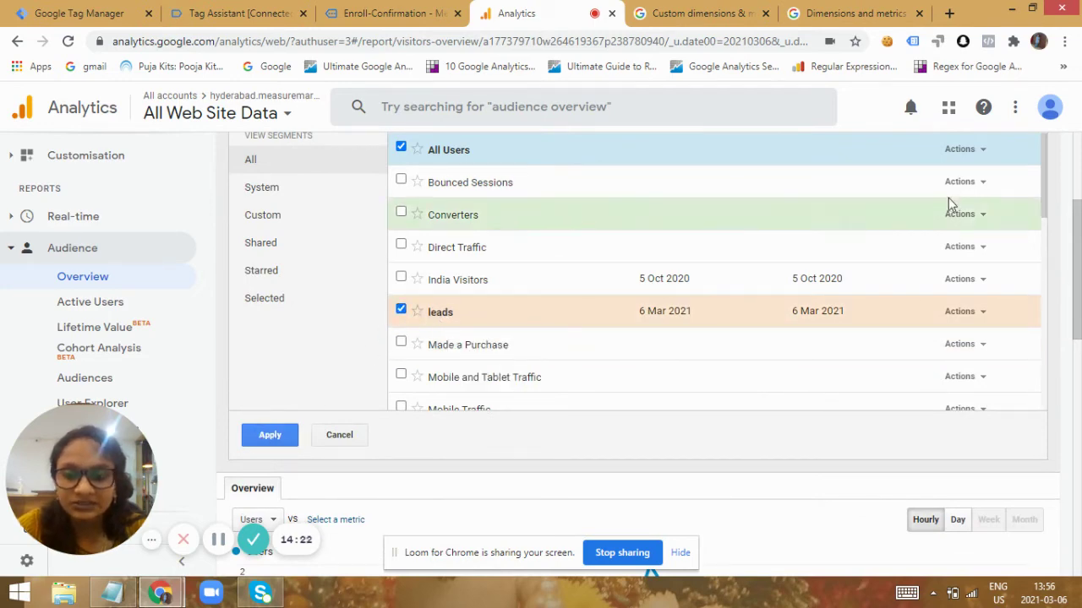
pyautogui.scroll(3, 419, 250)
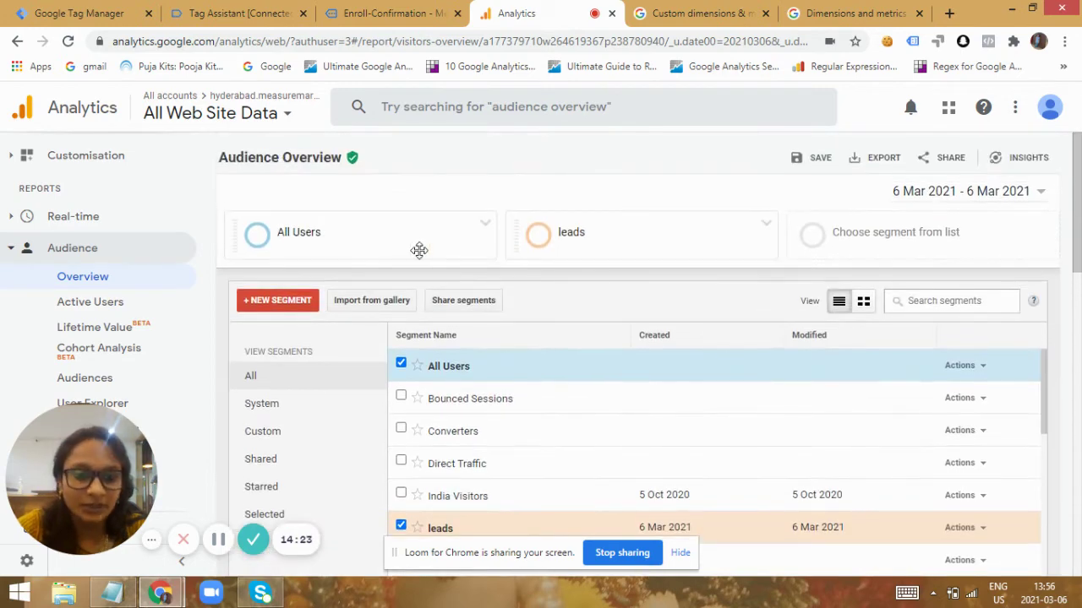
# Start a new segment and open the dimension choices for its first condition
pyautogui.click(296, 304)
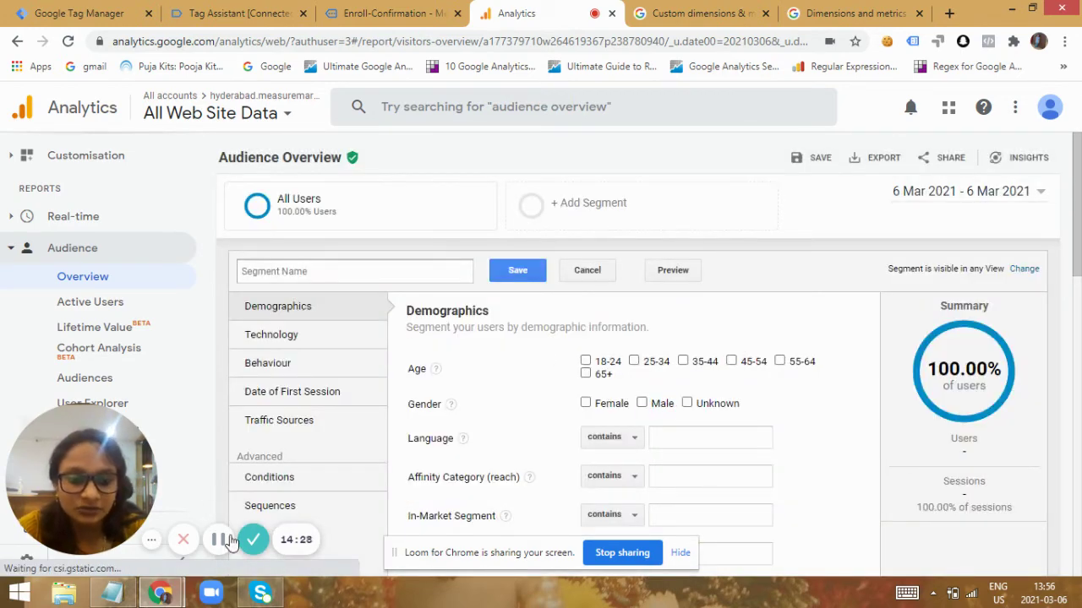
pyautogui.click(291, 480)
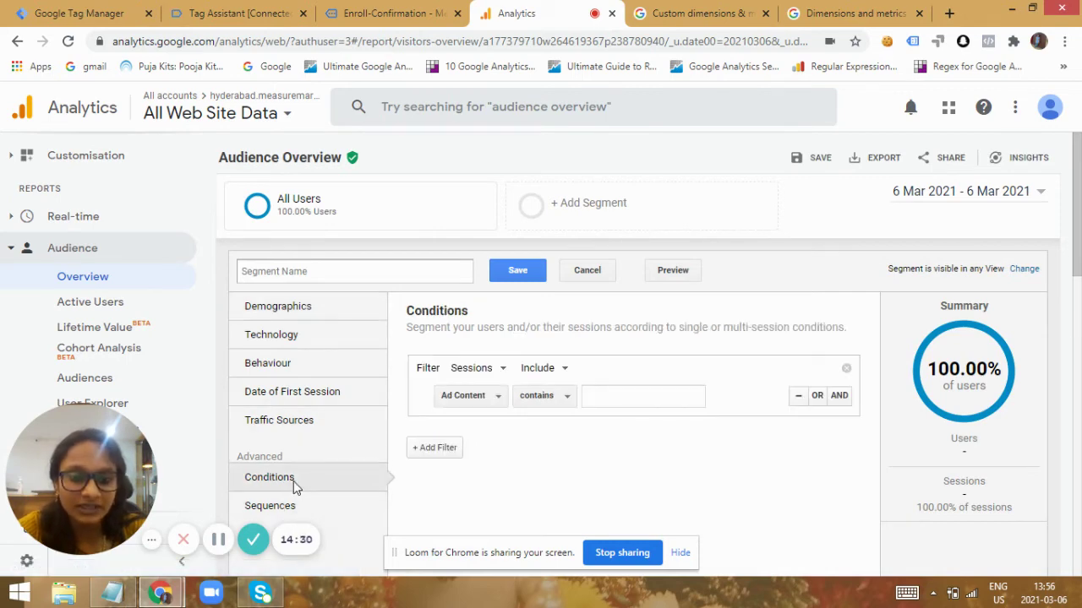
pyautogui.click(506, 399)
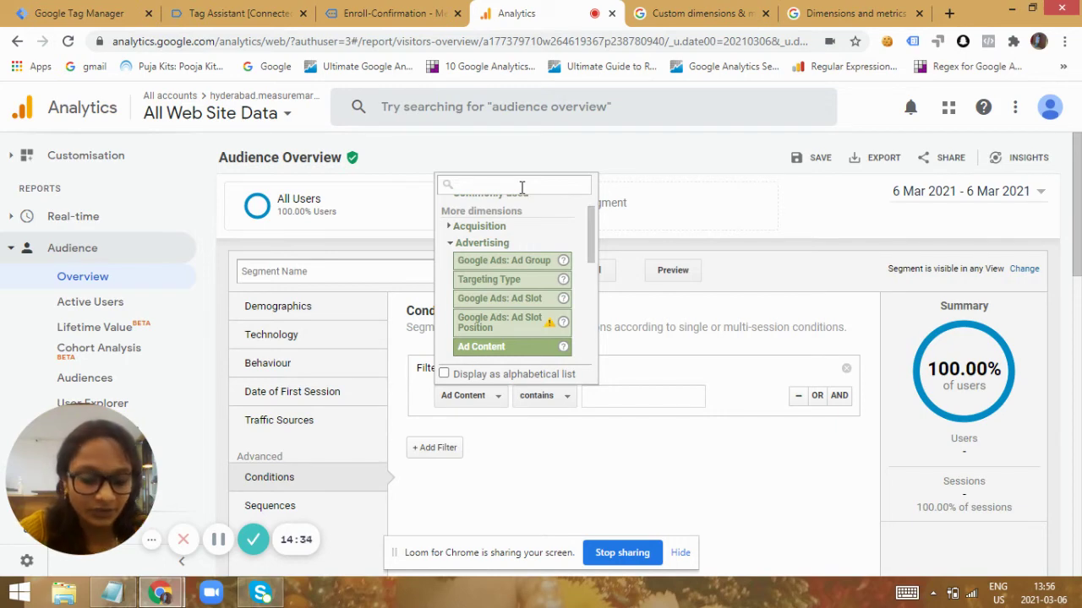
# Search the condition's dimension choices for "custom", look through the matches, and clear the search
pyautogui.write('custom')
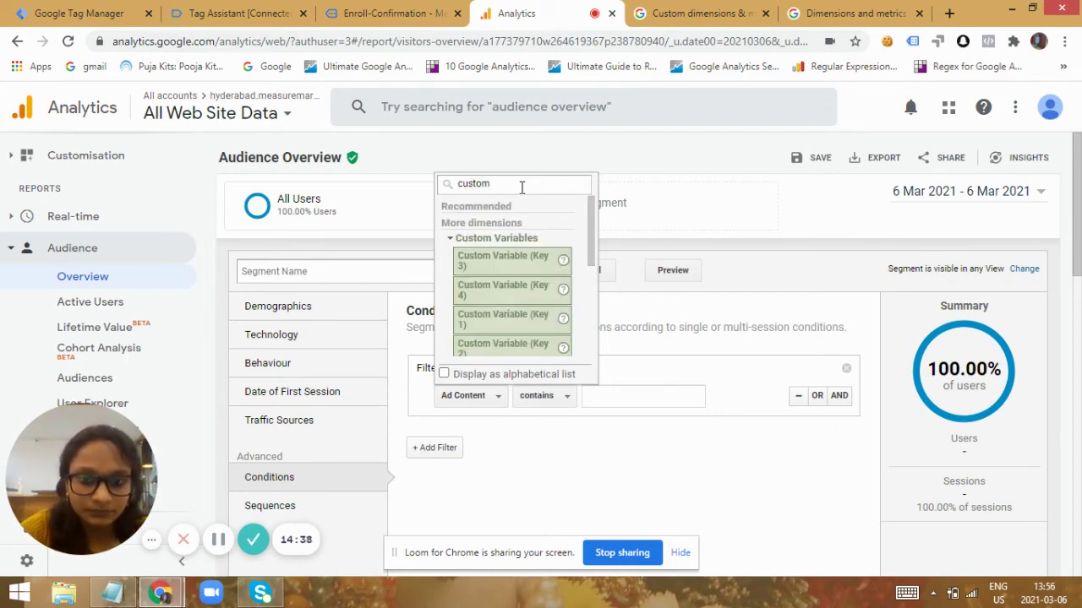
pyautogui.moveTo(588, 226); pyautogui.dragTo(591, 186)
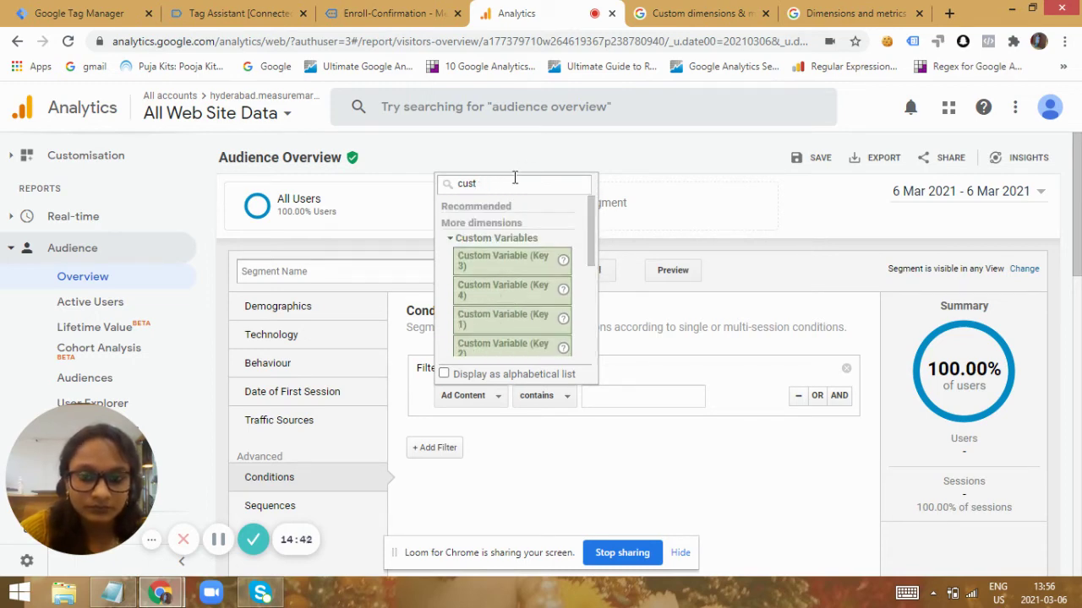
pyautogui.press('BackSpace')
pyautogui.press('BackSpace')
pyautogui.press('BackSpace')
pyautogui.press('BackSpace')
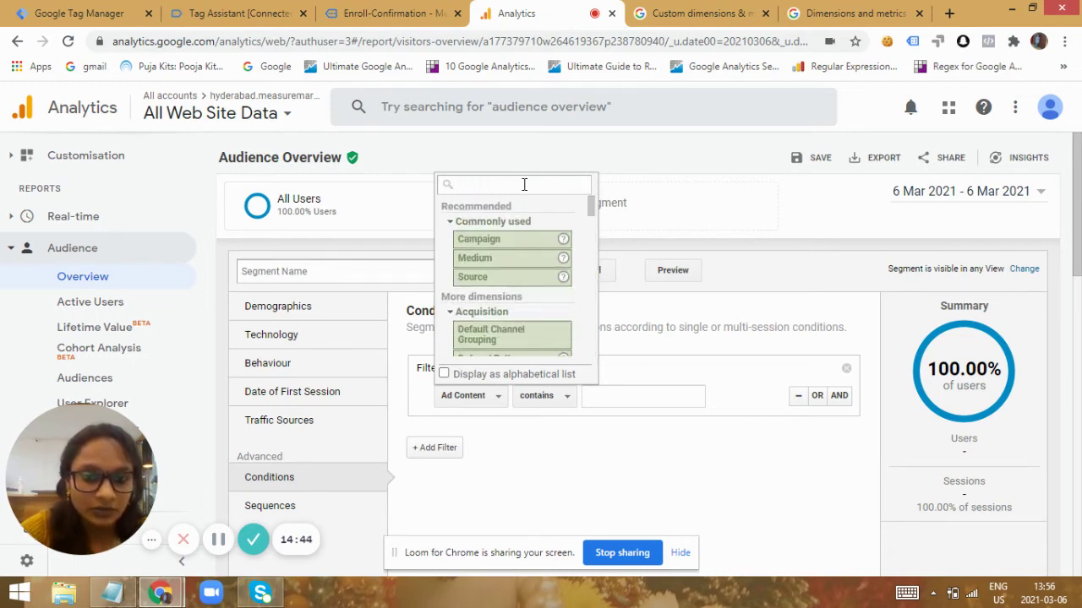
# Search the dimension choices for "le" and "cus", browse the full list for the custom dimension, and close it
pyautogui.write('le')
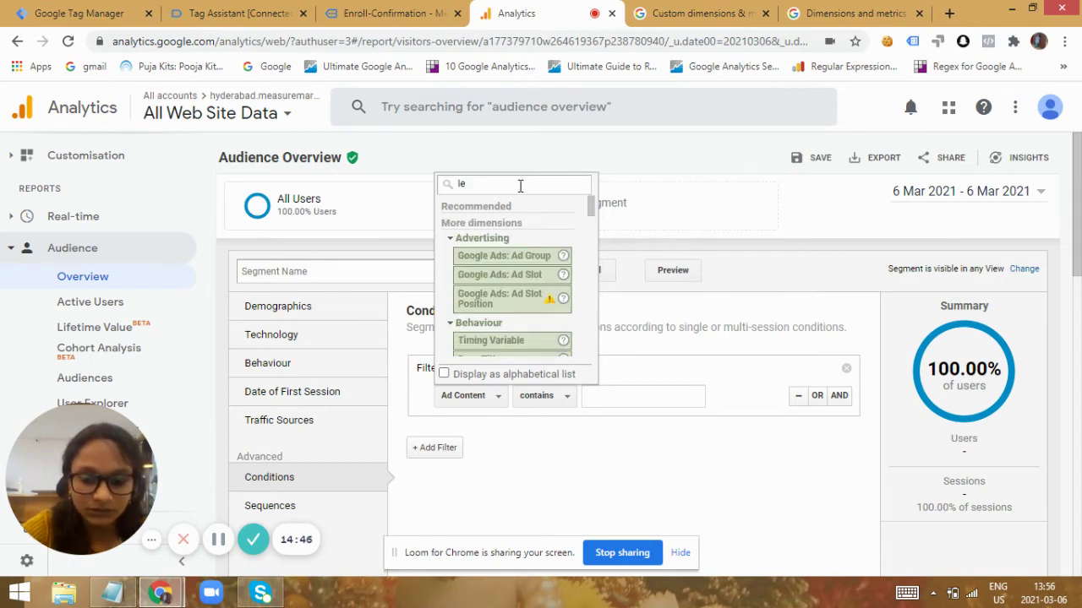
pyautogui.press('BackSpace')
pyautogui.press('BackSpace')
pyautogui.write('cus')
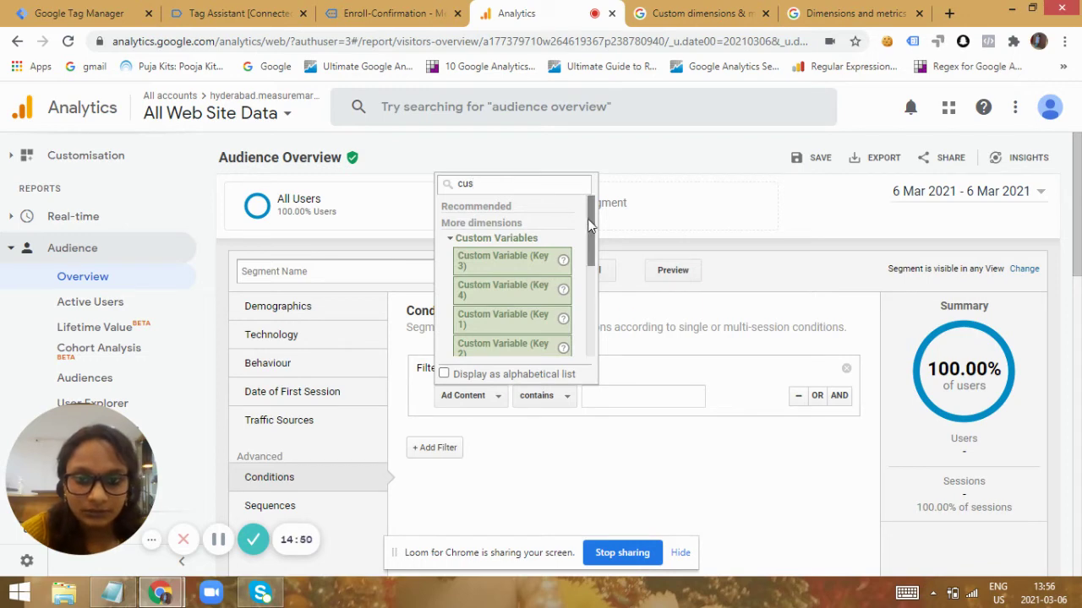
pyautogui.moveTo(590, 228); pyautogui.dragTo(604, 340)
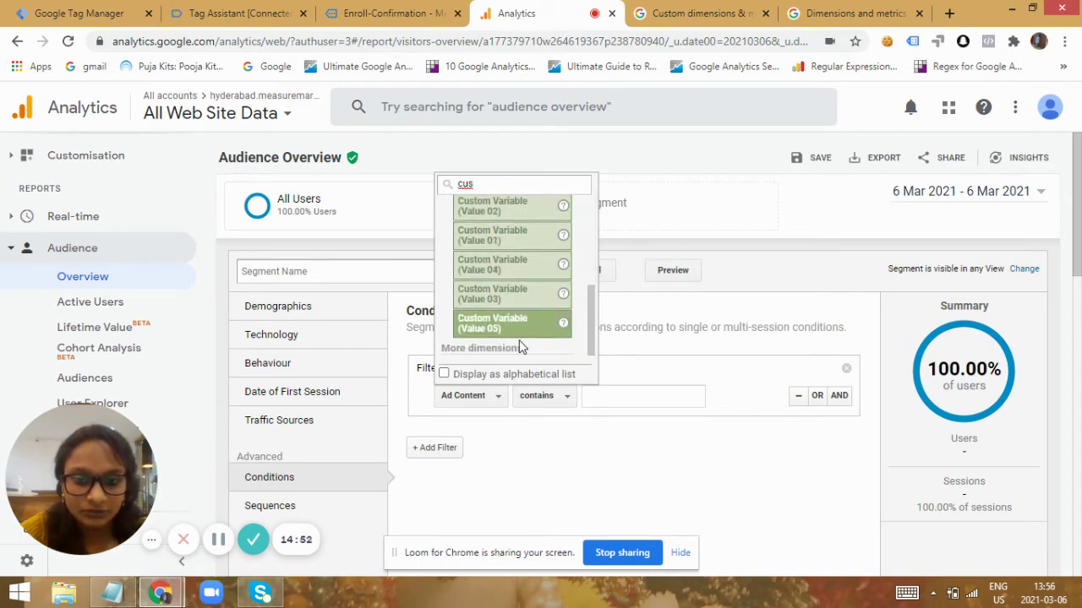
pyautogui.press('BackSpace')
pyautogui.press('BackSpace')
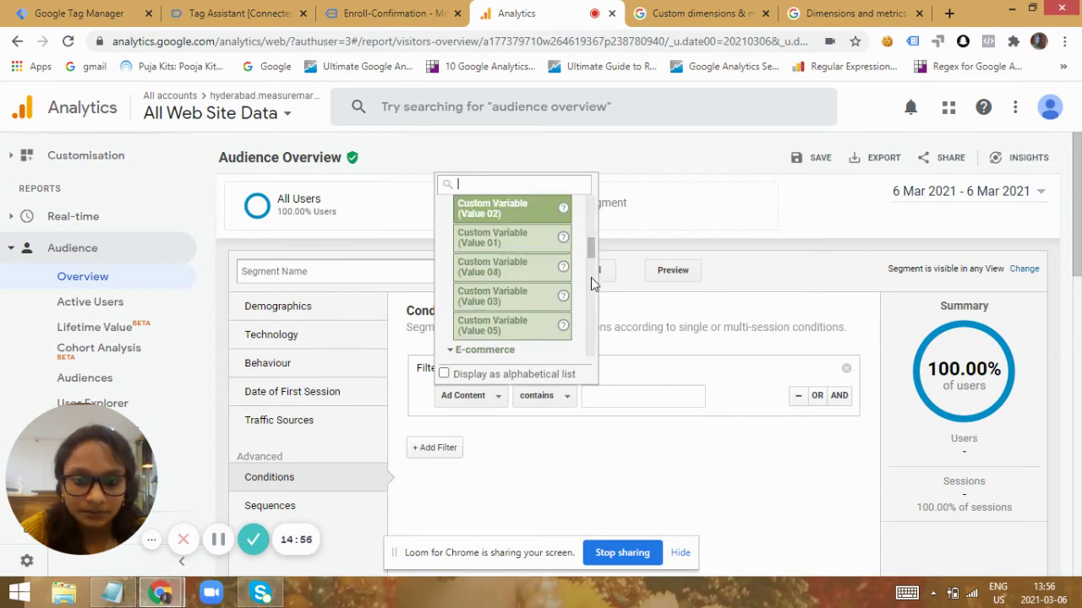
pyautogui.scroll(-2, 592, 269)
pyautogui.moveTo(592, 264); pyautogui.dragTo(632, 369)
pyautogui.click(632, 369)
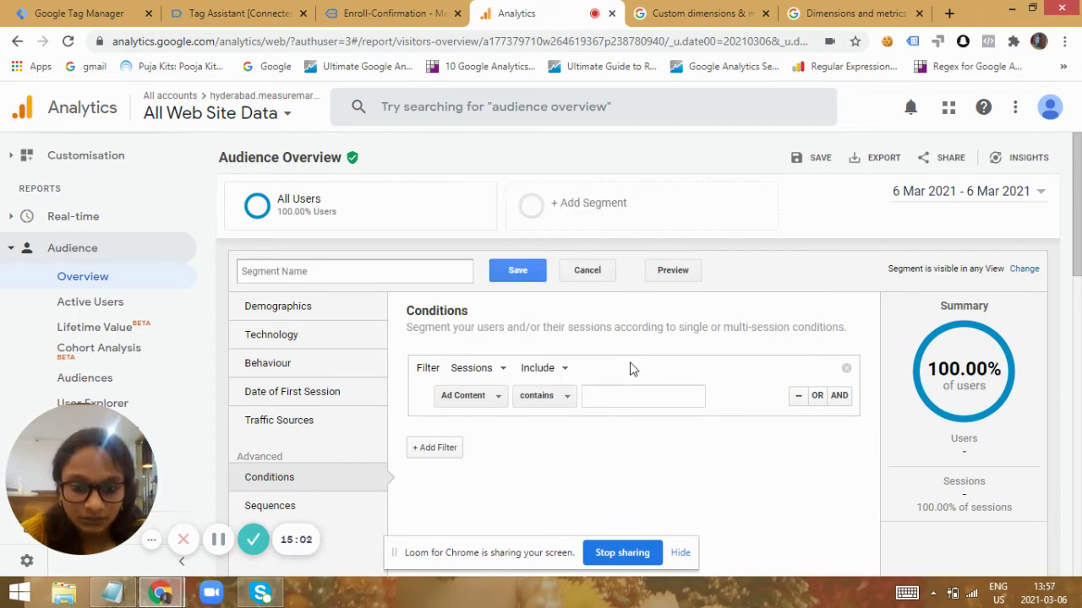
# Try scoping the condition filter to Users and searching its dimension choices for "cu"
pyautogui.click(505, 374)
pyautogui.click(489, 416)
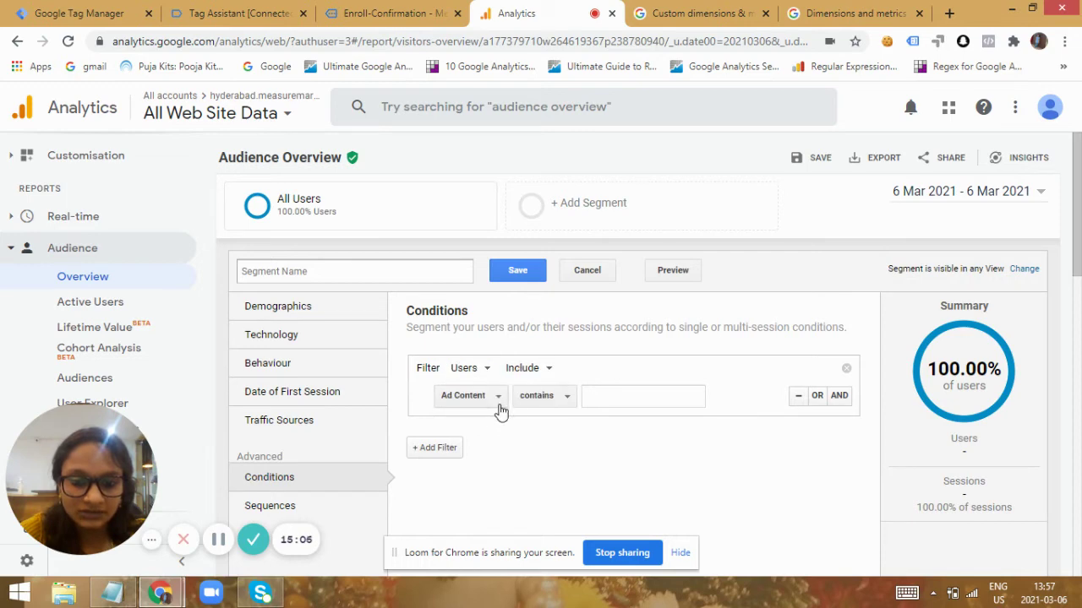
pyautogui.click(497, 399)
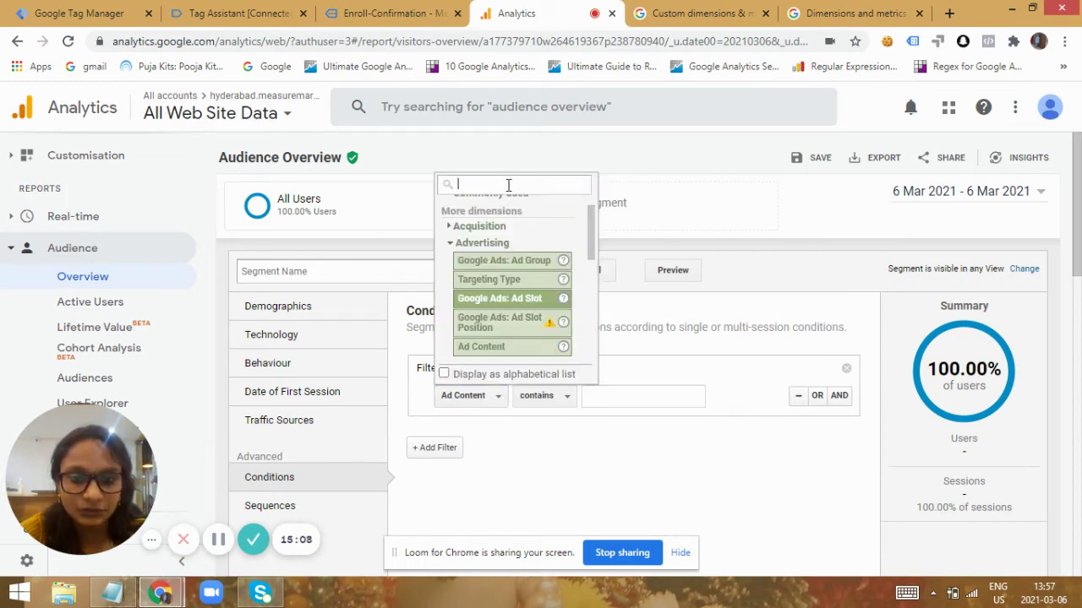
pyautogui.write('cu')
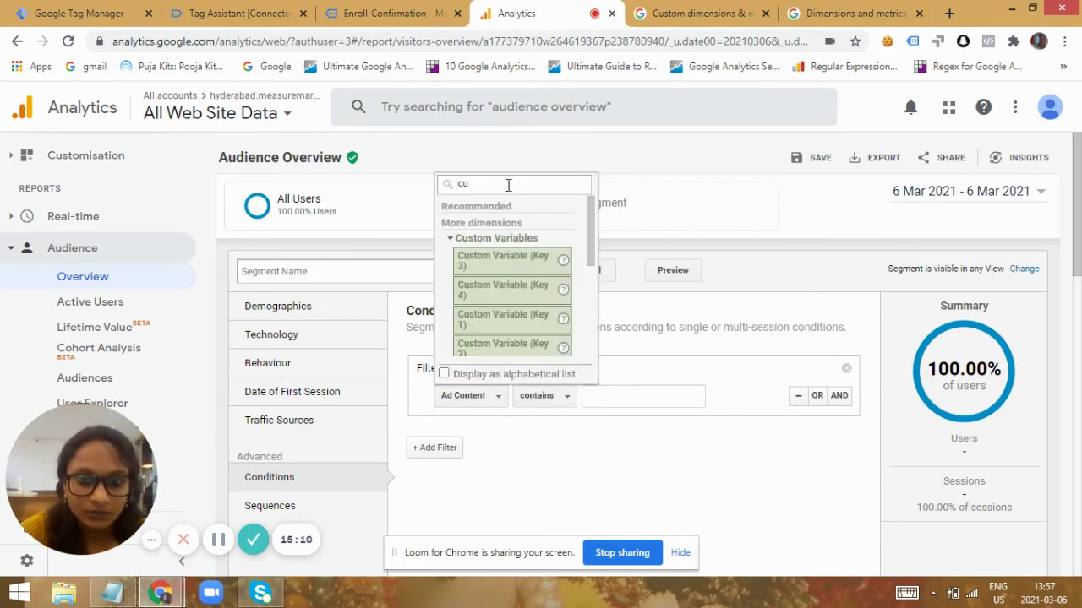
pyautogui.moveTo(591, 241); pyautogui.dragTo(589, 214)
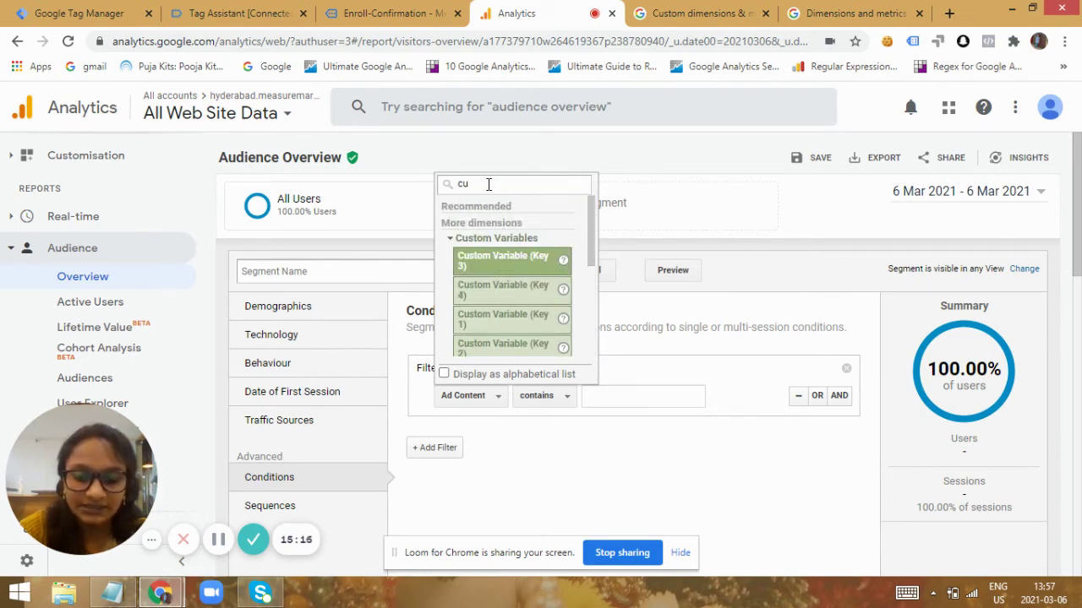
pyautogui.click(620, 455)
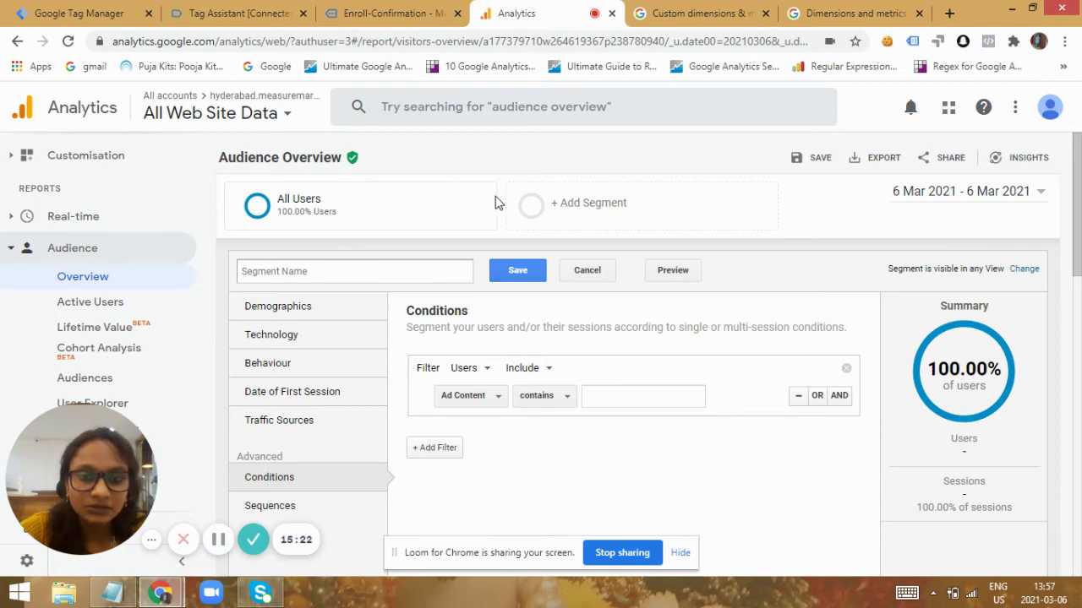
# Discard the unsaved new segment and return to the Audience Overview report
pyautogui.click(469, 203)
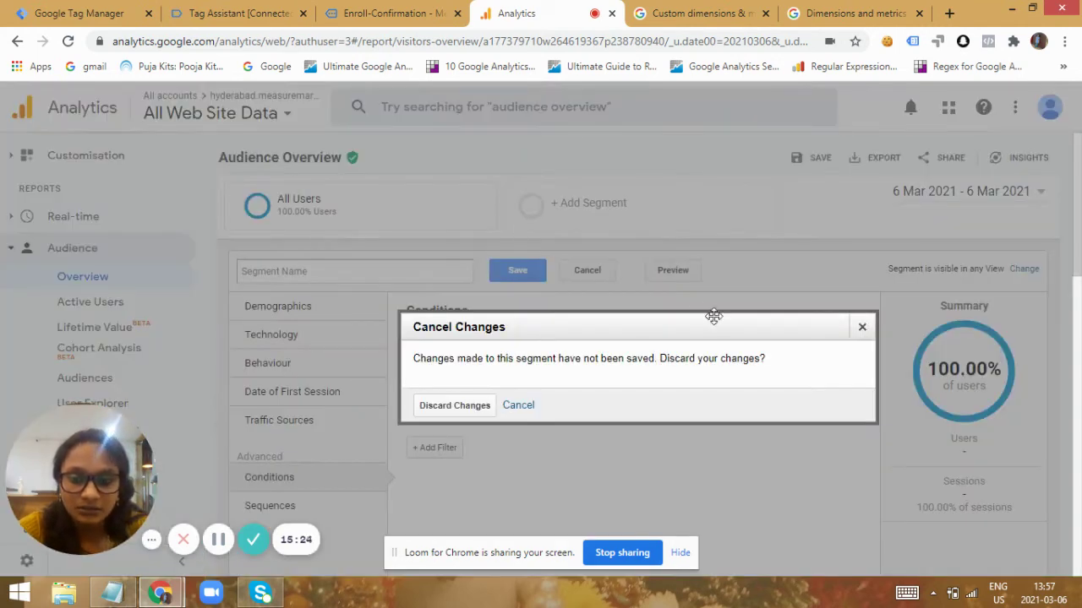
pyautogui.click(475, 413)
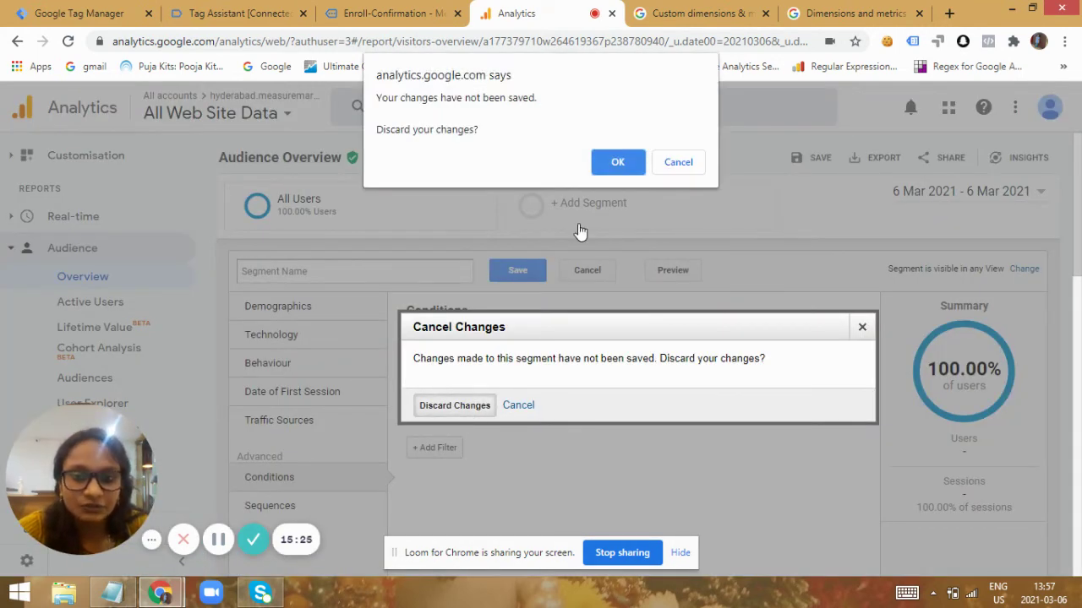
pyautogui.click(614, 162)
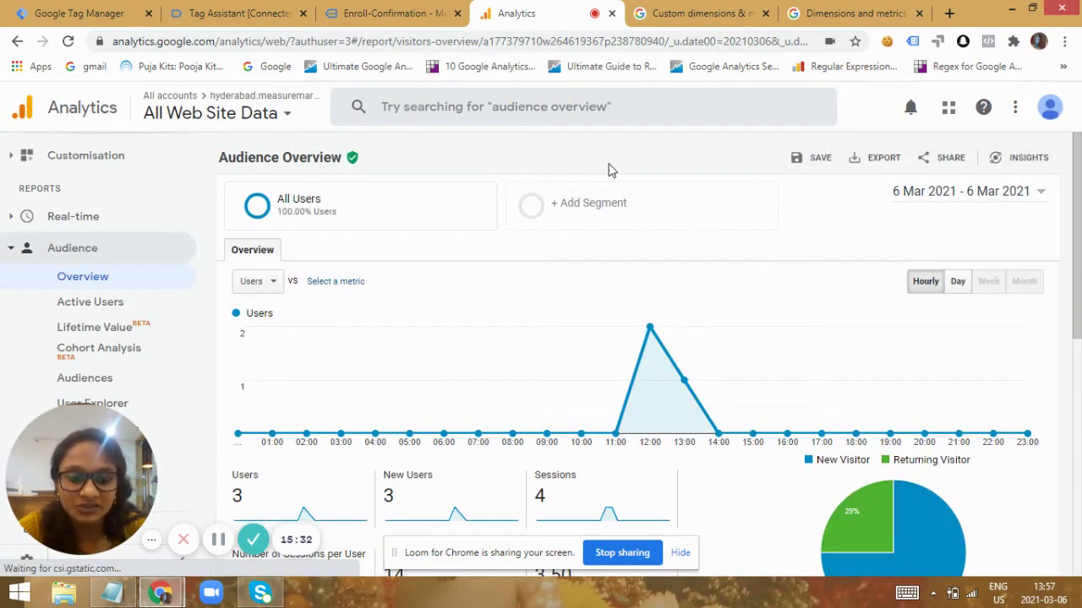
# Star the leads segment in the segment list and apply it to the report alongside All Users
pyautogui.click(559, 204)
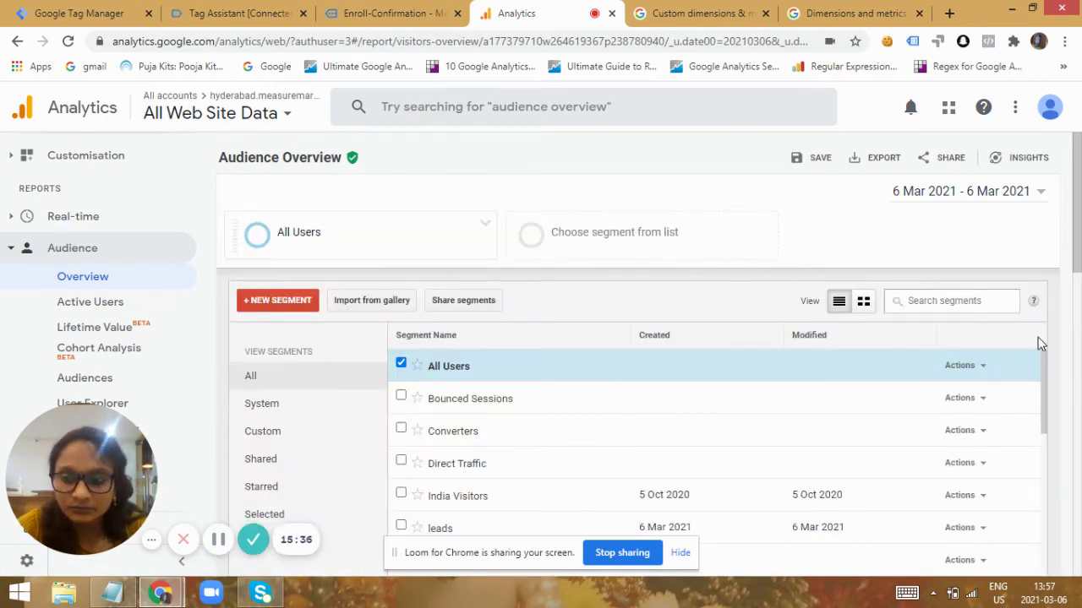
pyautogui.scroll(-3, 1038, 338)
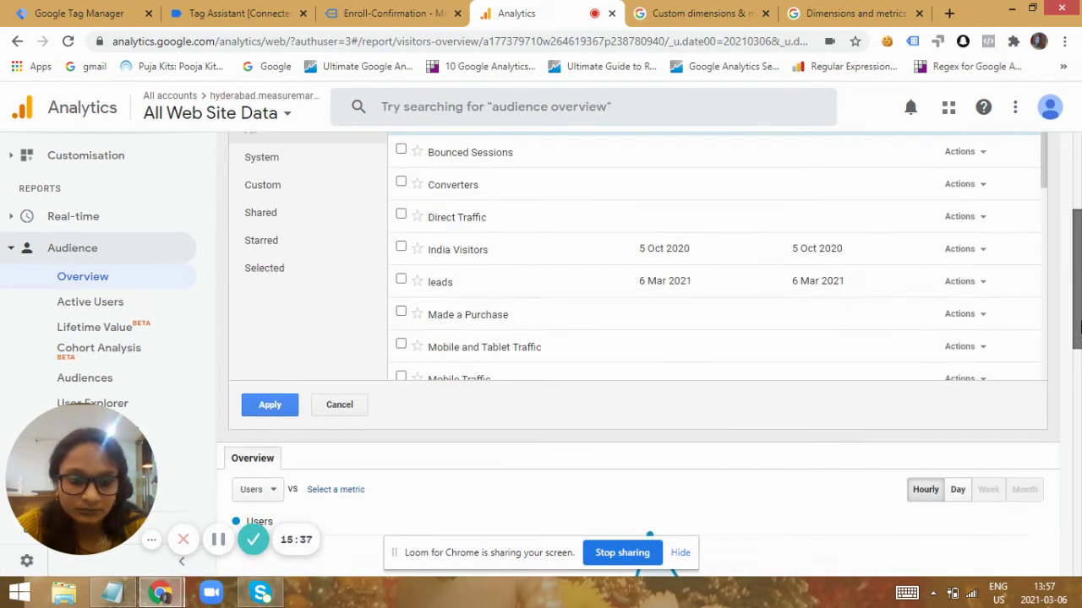
pyautogui.click(400, 280)
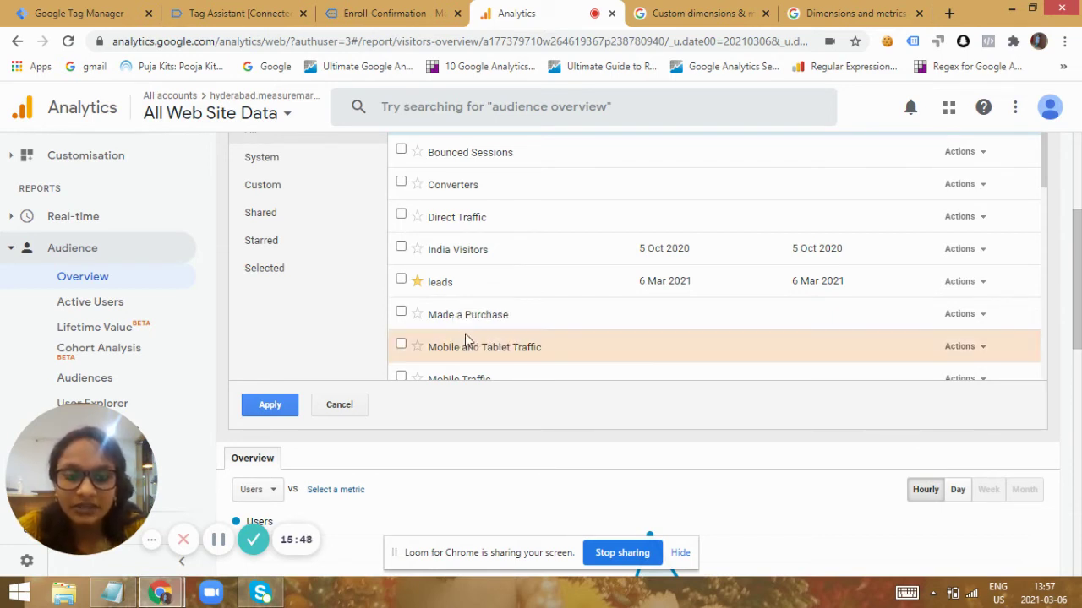
pyautogui.click(399, 282)
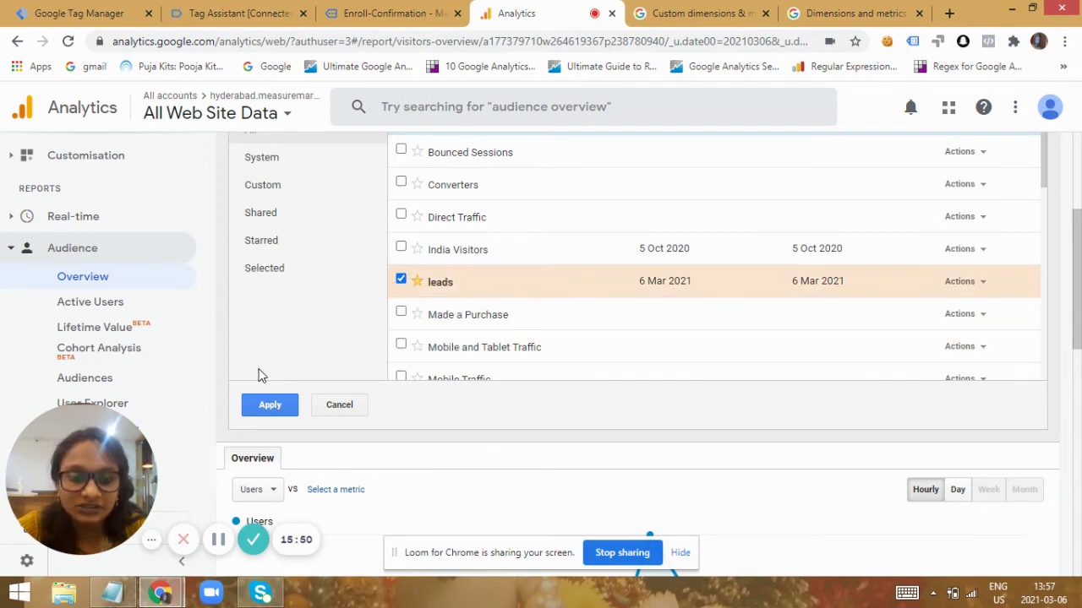
pyautogui.click(264, 404)
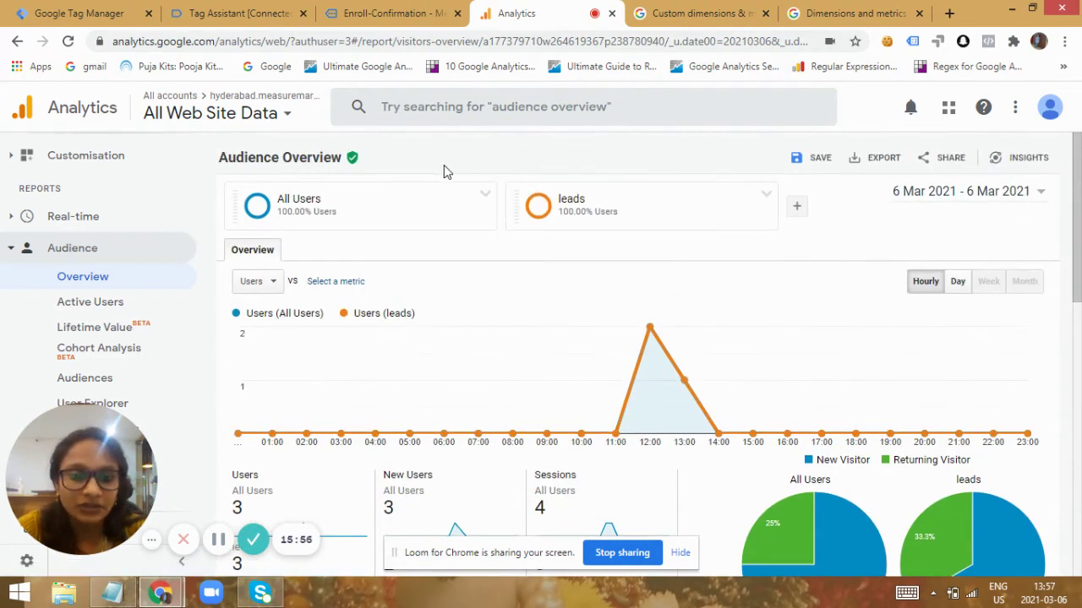
# Remove the All Users segment from the Audience Overview report and review the user and session metrics for leads
pyautogui.click(484, 195)
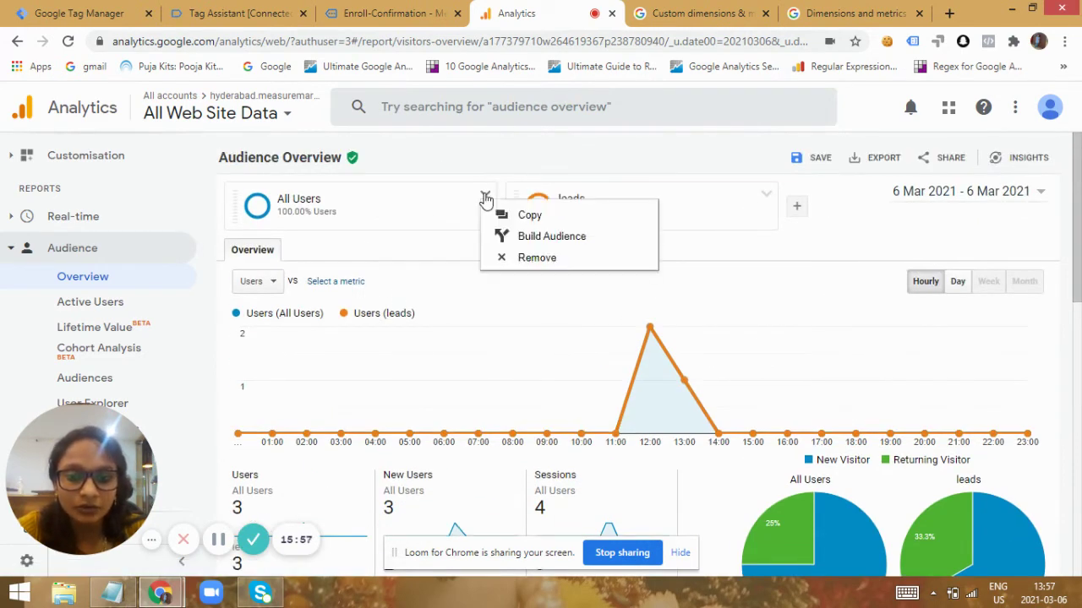
pyautogui.click(544, 252)
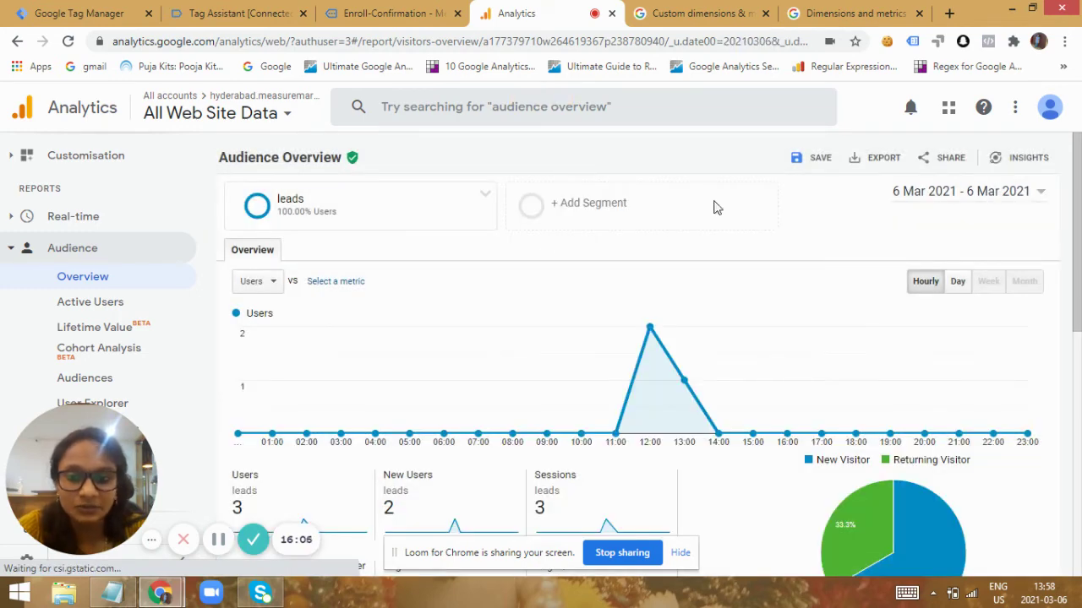
pyautogui.moveTo(1077, 177); pyautogui.dragTo(1078, 254)
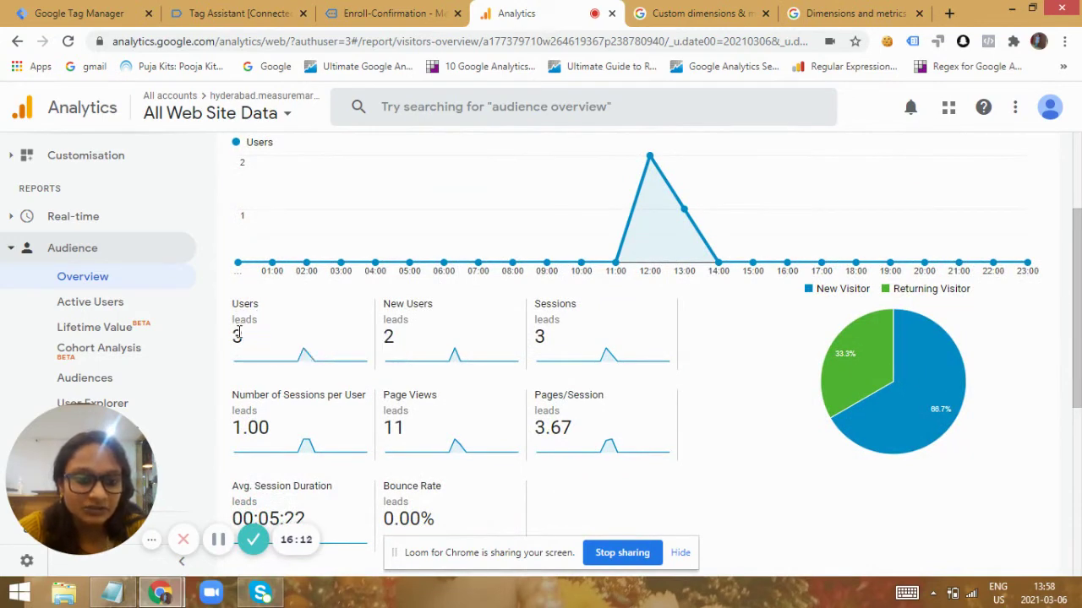
pyautogui.moveTo(248, 345); pyautogui.dragTo(230, 345)
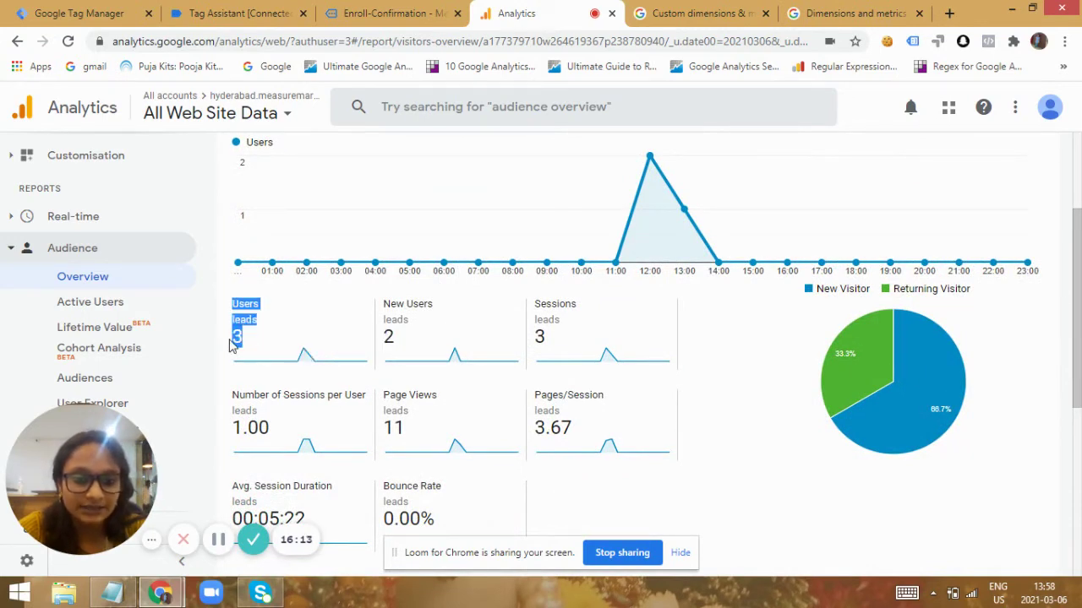
pyautogui.click(296, 336)
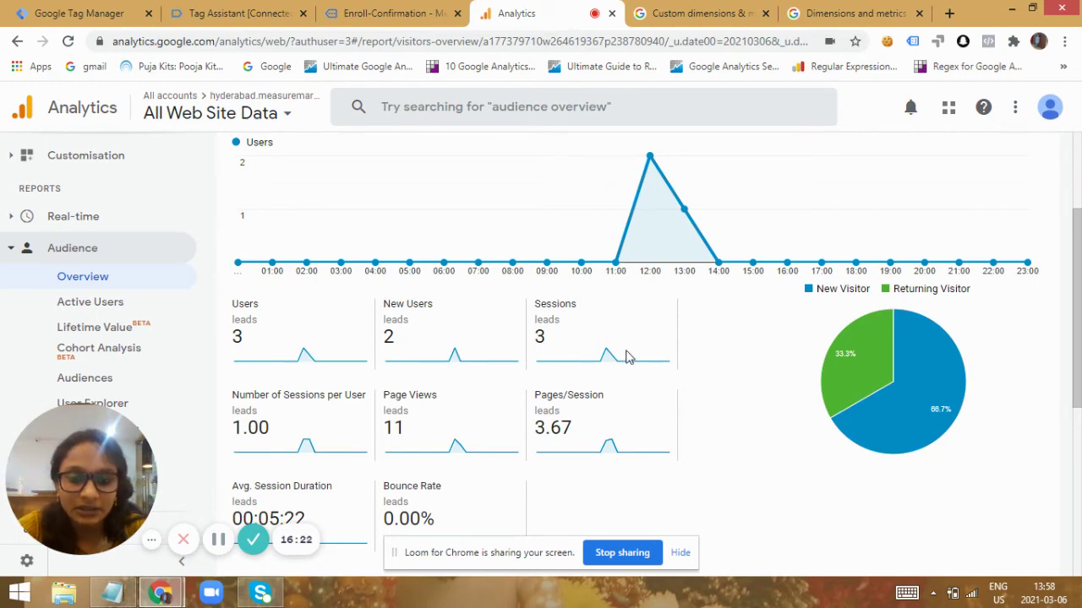
pyautogui.moveTo(1076, 318)
pyautogui.mouseDown()
pyautogui.moveTo(1076, 414)
pyautogui.moveTo(1076, 324)
pyautogui.mouseUp()
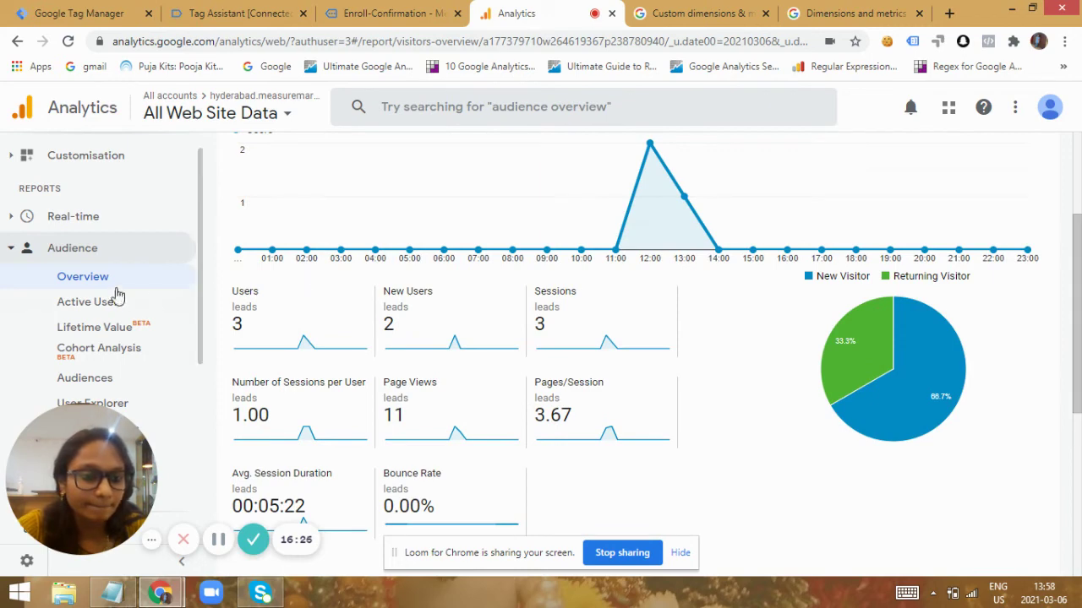
# Open the Users Flow report in the Audience section
pyautogui.moveTo(200, 233); pyautogui.dragTo(212, 391)
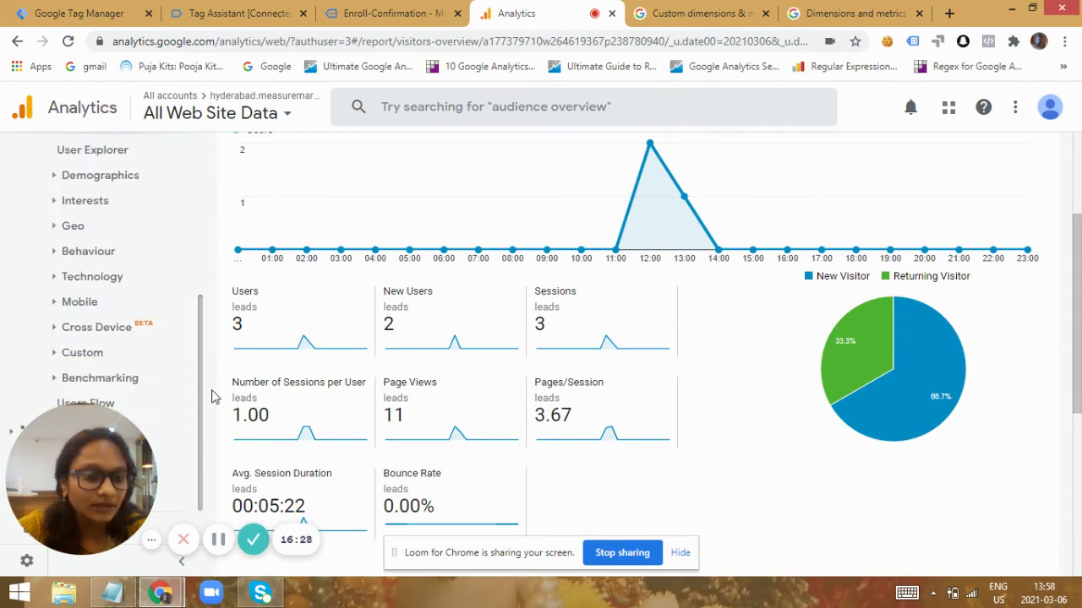
pyautogui.moveTo(71, 461)
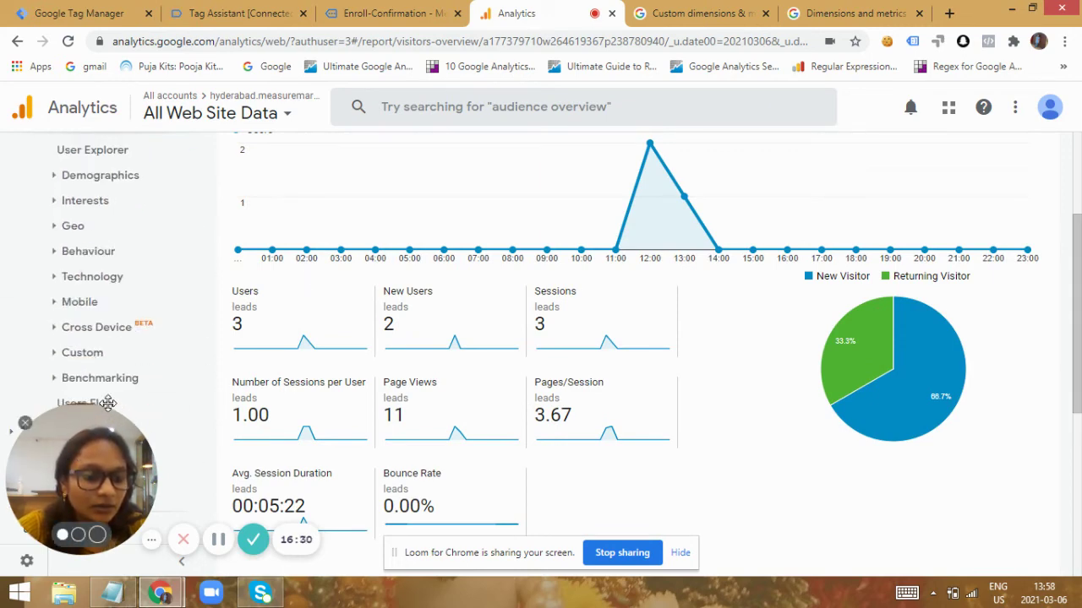
pyautogui.moveTo(95, 449); pyautogui.dragTo(250, 433)
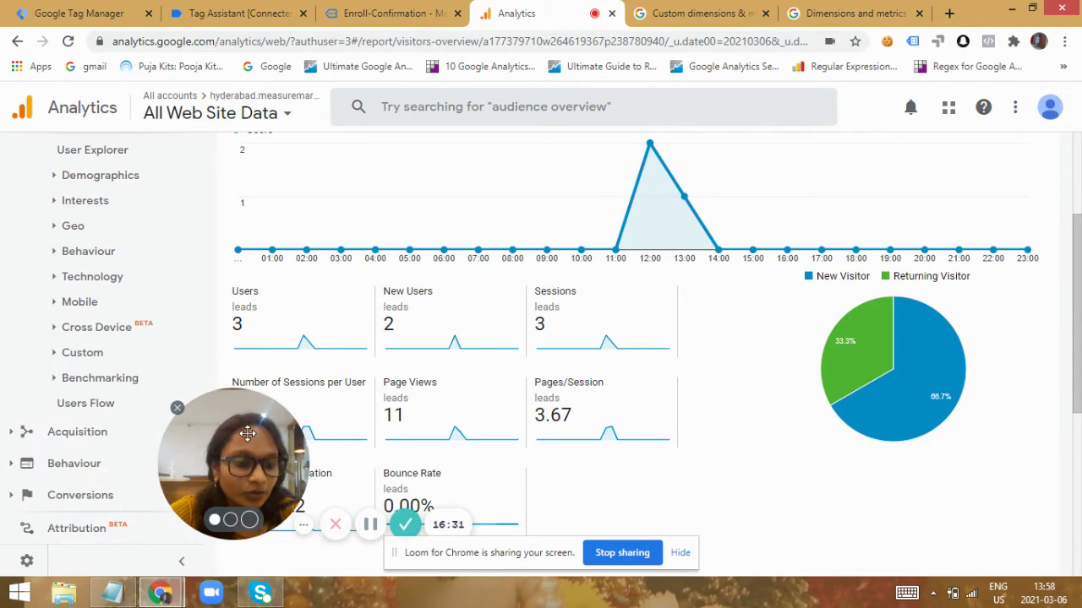
pyautogui.click(86, 404)
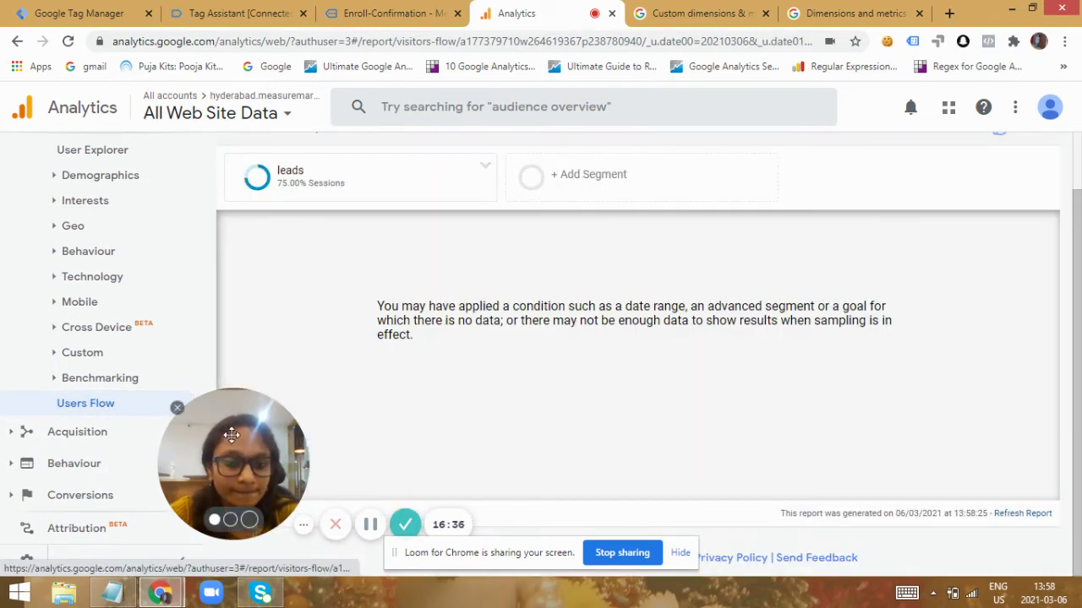
pyautogui.moveTo(135, 459); pyautogui.dragTo(59, 475)
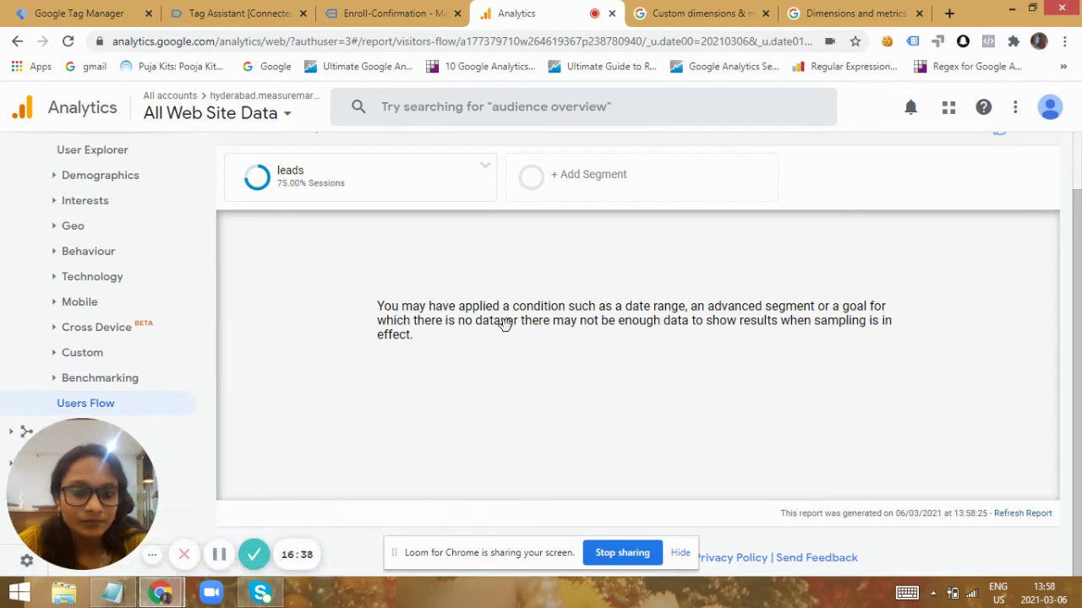
# Remove the leads segment from the Users Flow report
pyautogui.click(486, 167)
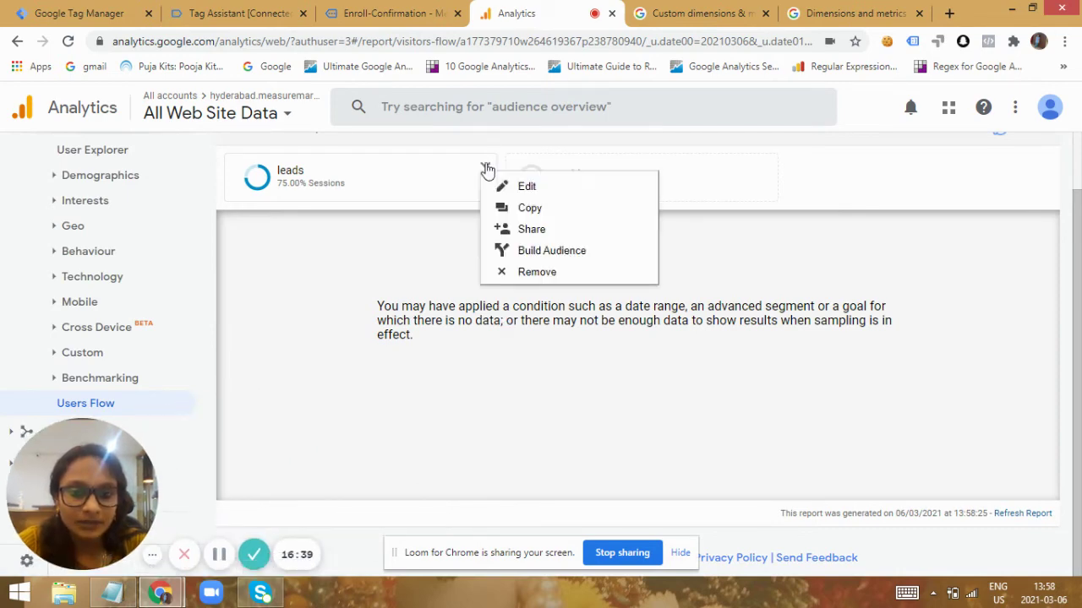
pyautogui.click(540, 274)
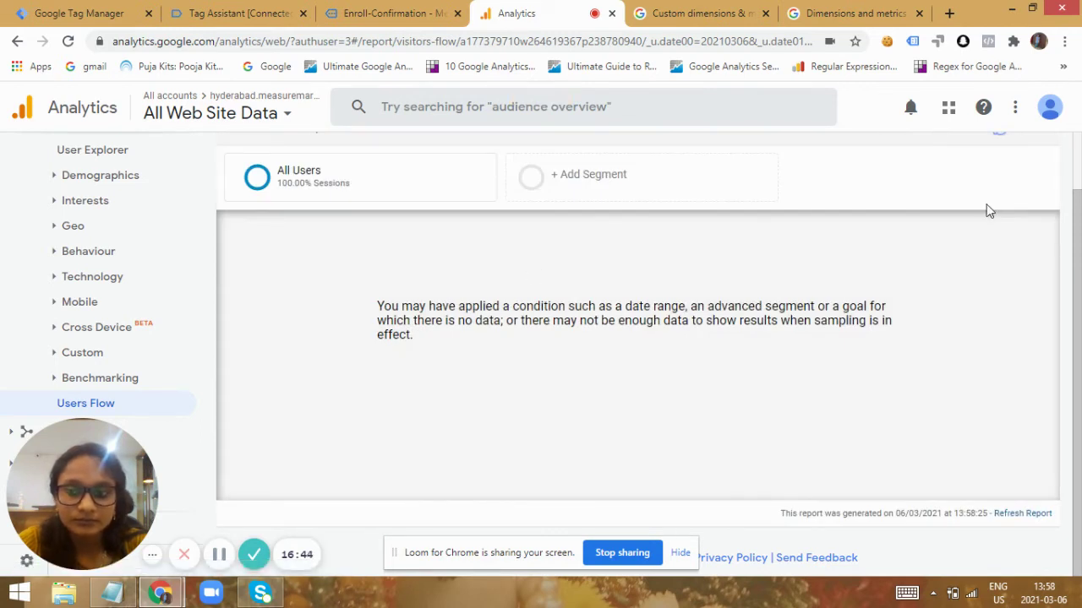
pyautogui.scroll(2, 1080, 132)
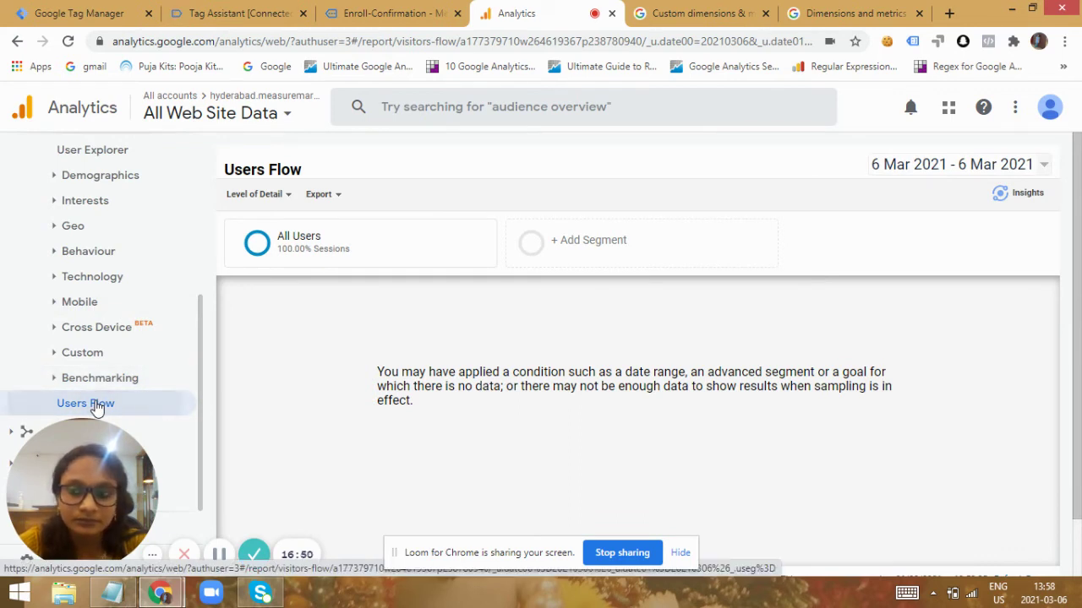
pyautogui.click(96, 327)
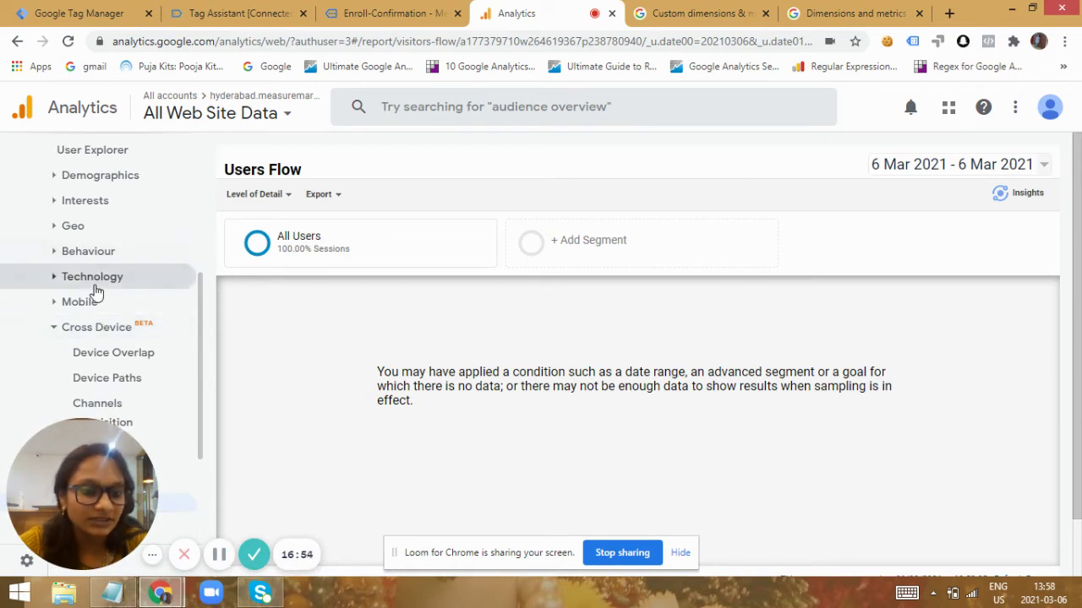
pyautogui.click(109, 286)
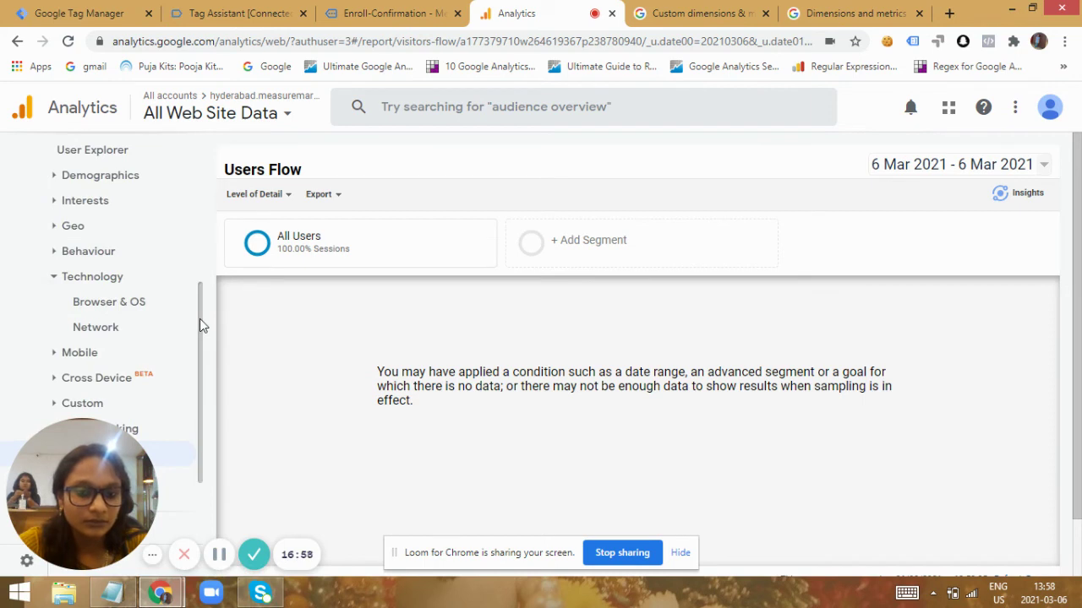
pyautogui.scroll(-1, 200, 321)
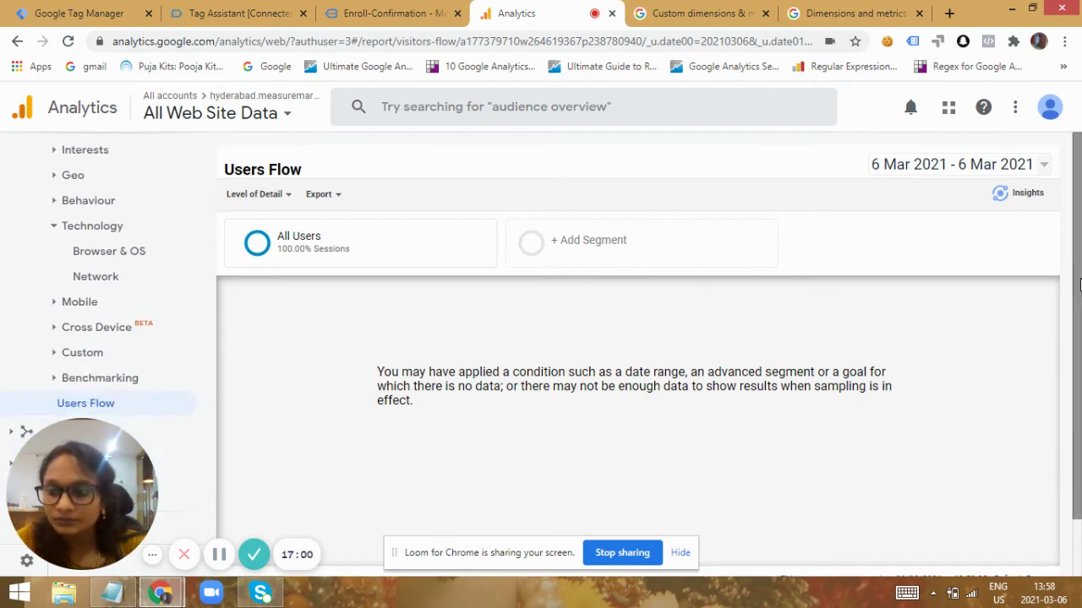
pyautogui.click(99, 406)
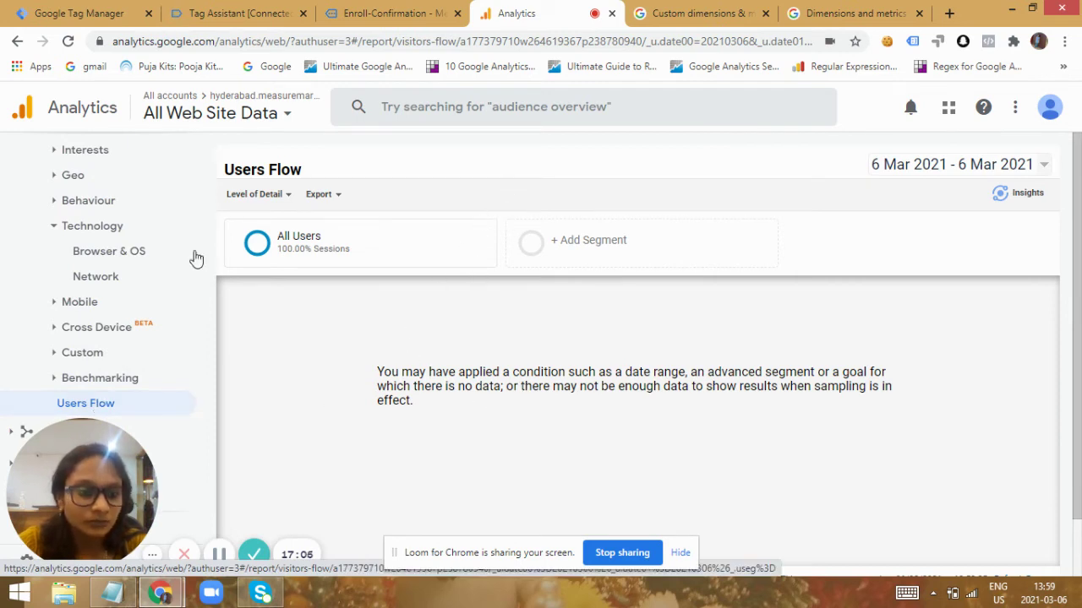
# Reapply 6 Mar 2021 as the date range of the Users Flow report
pyautogui.click(1045, 166)
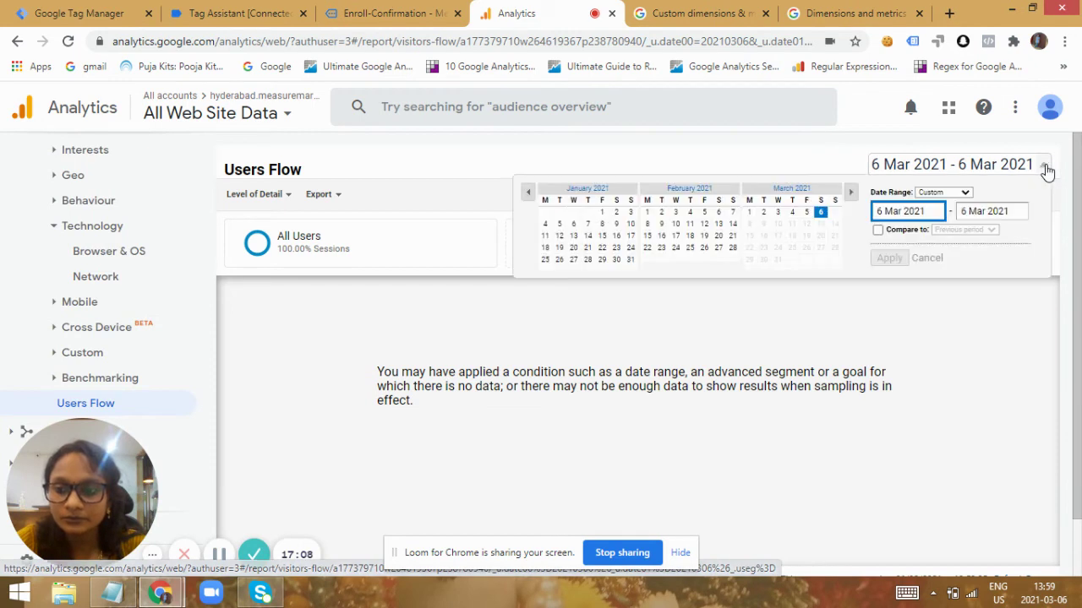
pyautogui.click(820, 217)
pyautogui.click(888, 259)
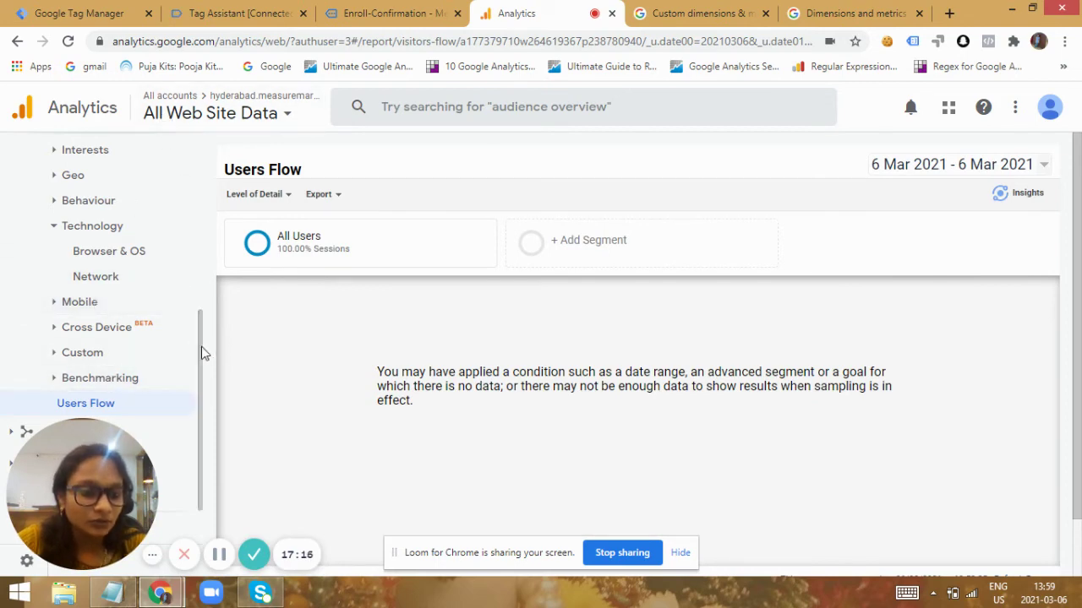
# Open the filter settings of the All Web Site Data view in the admin area
pyautogui.moveTo(82, 495); pyautogui.dragTo(270, 444)
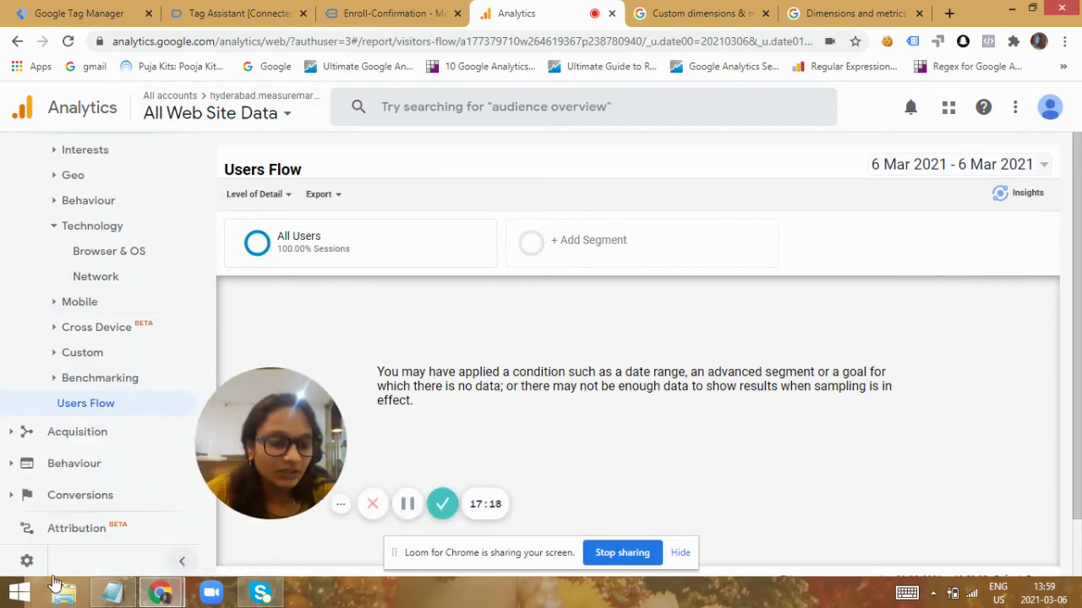
pyautogui.click(29, 572)
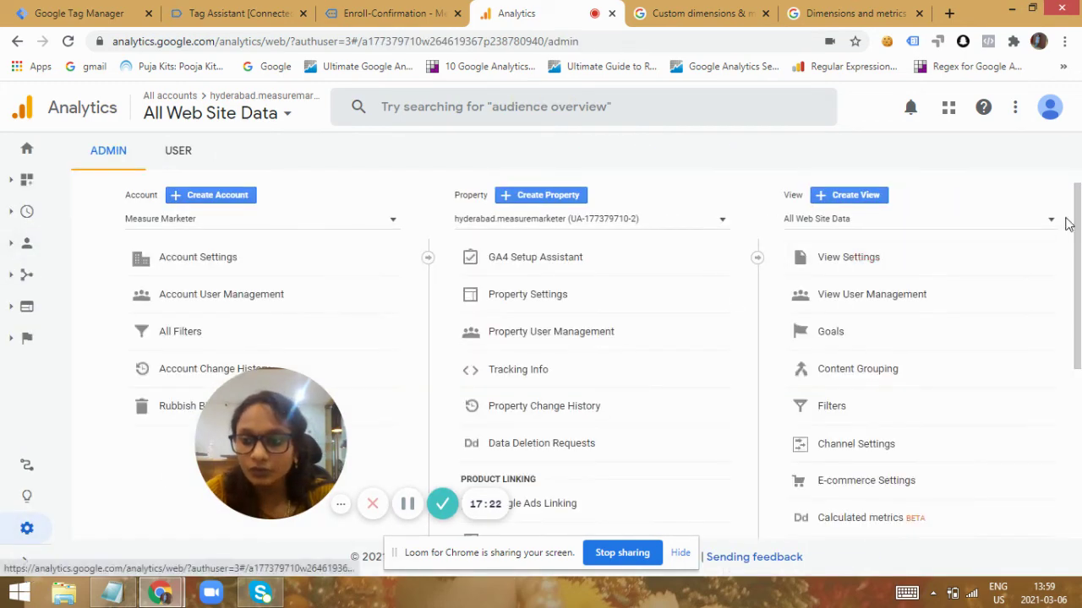
pyautogui.scroll(-2, 1067, 222)
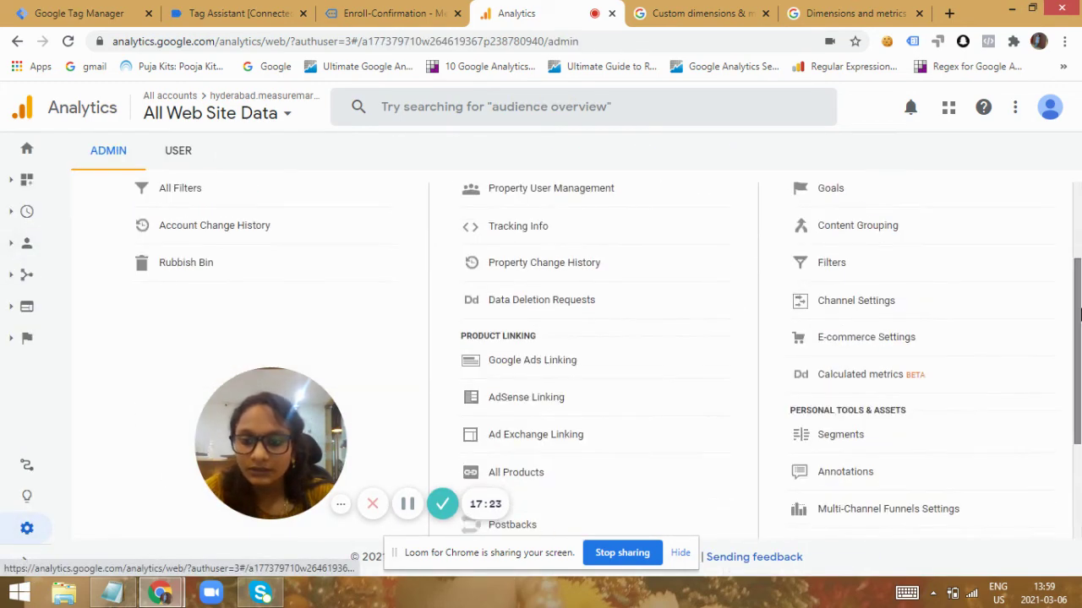
pyautogui.click(831, 265)
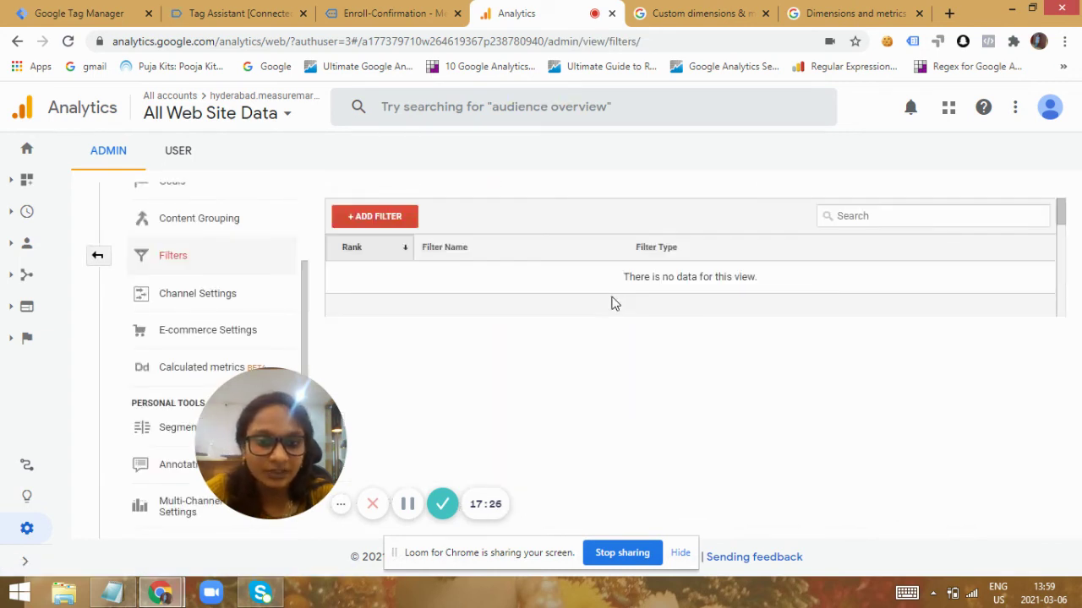
# Start adding a filter to the view as a new filter and name it "not leads"
pyautogui.click(382, 221)
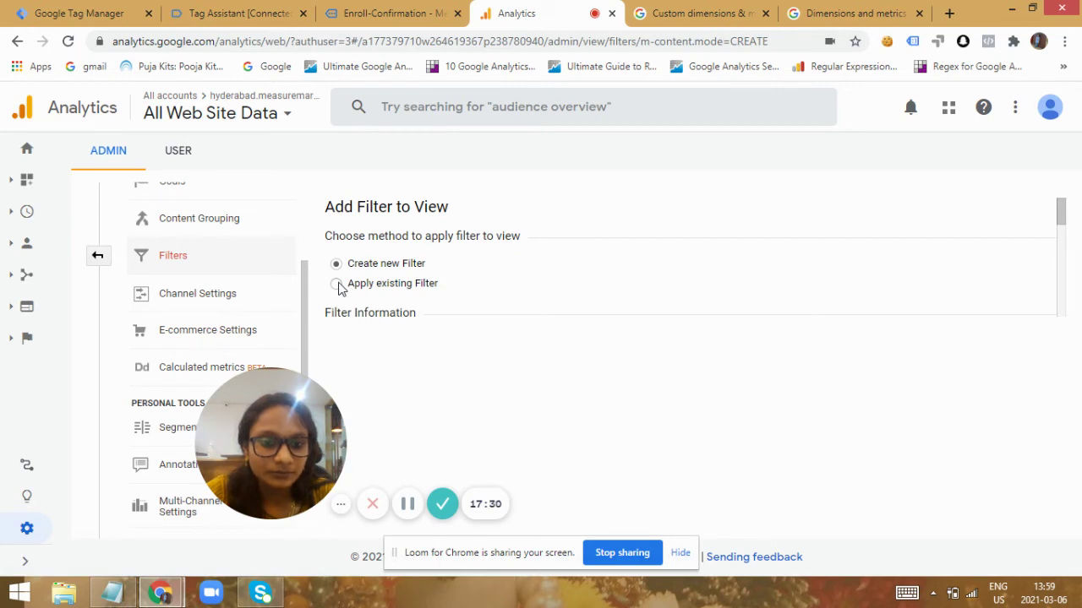
pyautogui.click(338, 285)
pyautogui.click(338, 265)
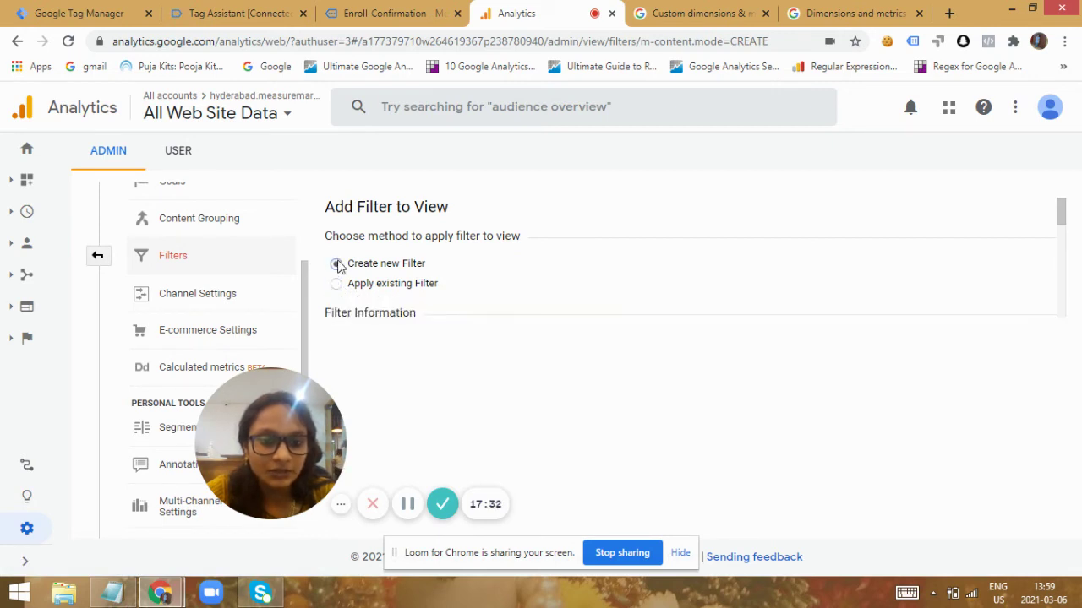
pyautogui.moveTo(1061, 214); pyautogui.dragTo(1067, 241)
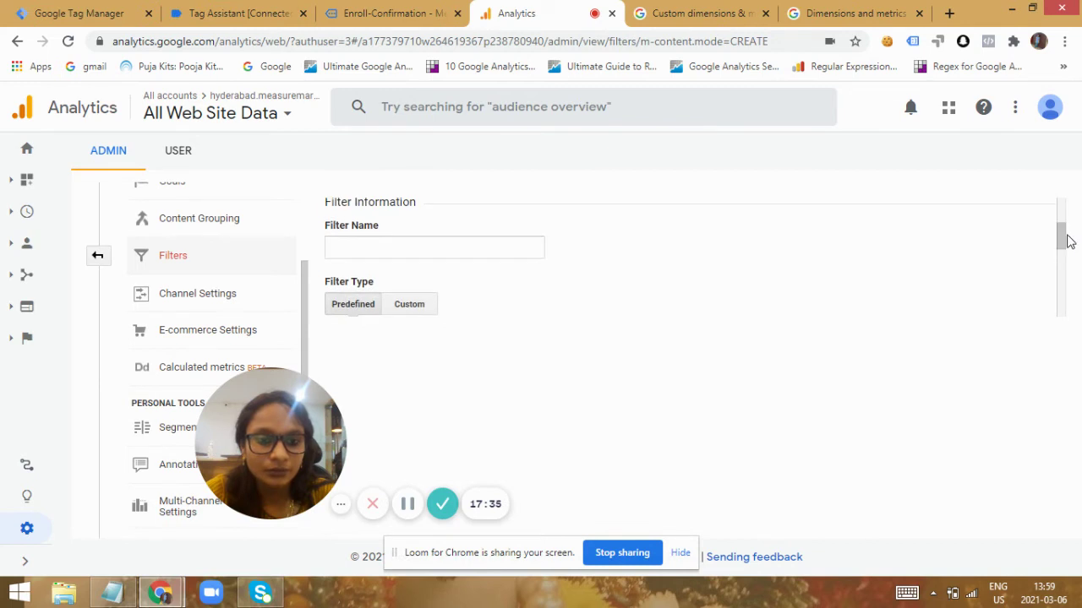
pyautogui.click(518, 238)
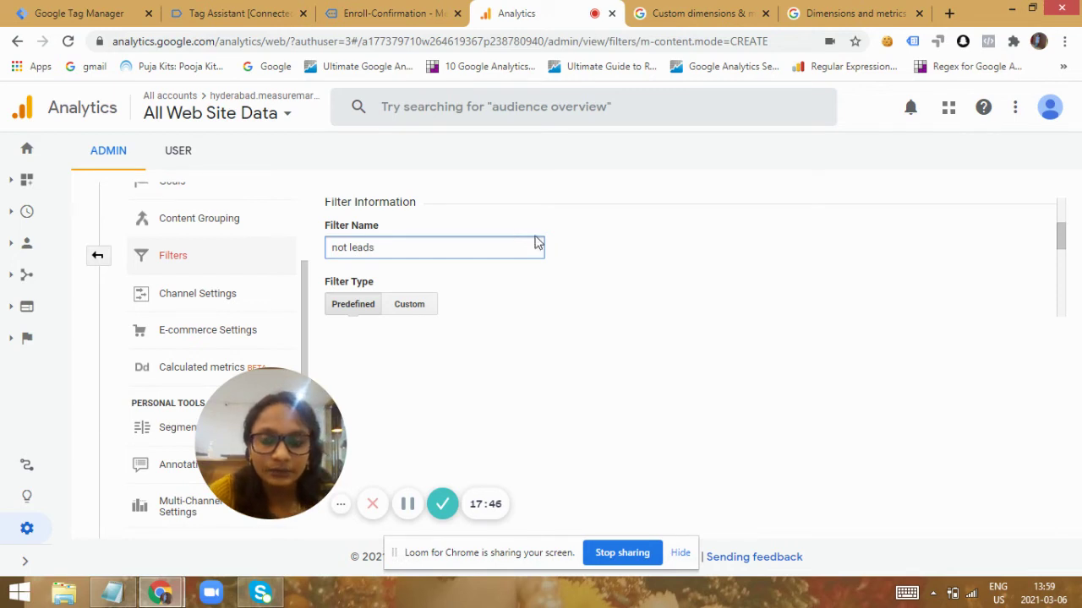
# Make the filter a custom Exclude filter and browse the fields it can be based on
pyautogui.moveTo(1061, 250); pyautogui.dragTo(1062, 273)
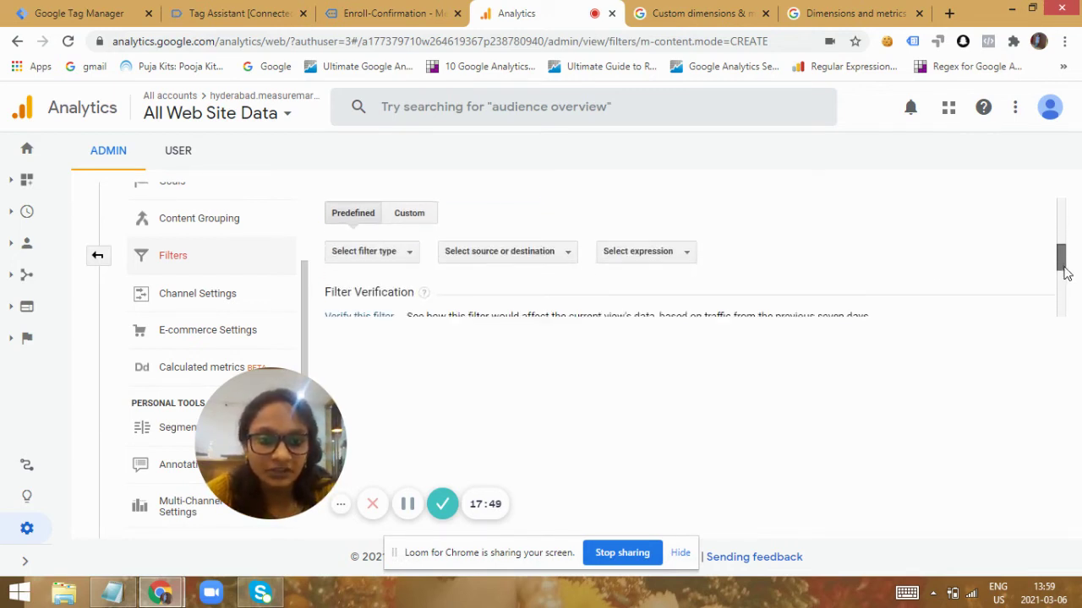
pyautogui.click(409, 222)
pyautogui.click(426, 288)
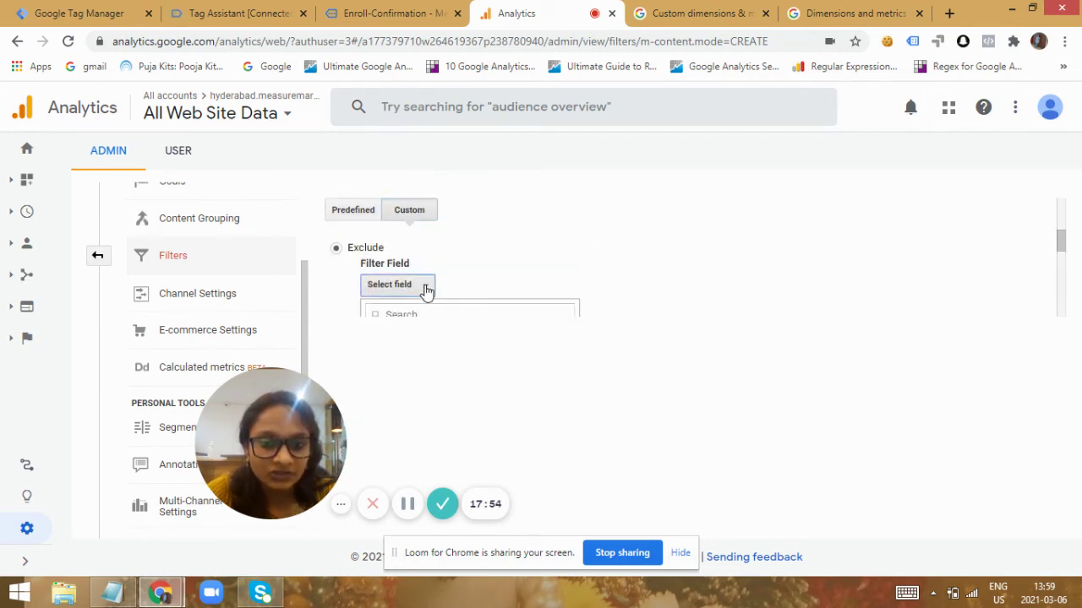
pyautogui.moveTo(1061, 241); pyautogui.dragTo(1067, 256)
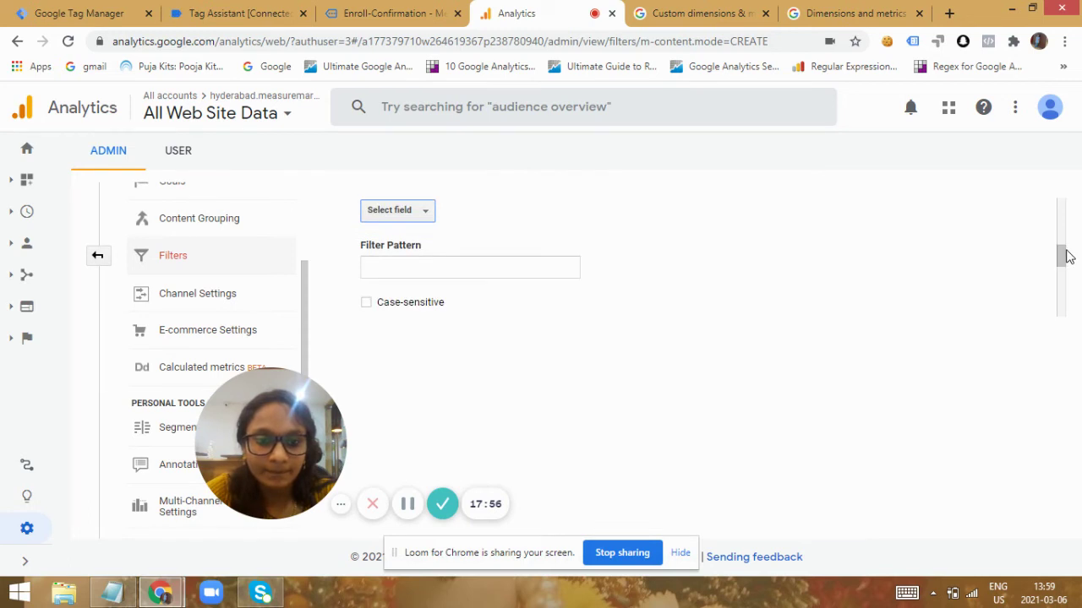
pyautogui.click(427, 211)
pyautogui.click(428, 211)
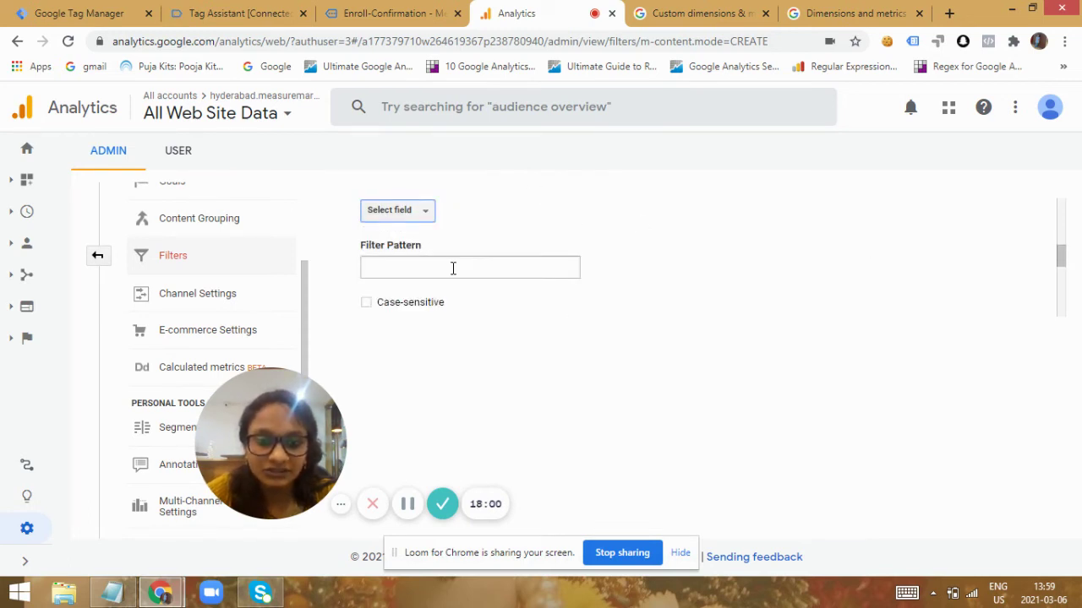
pyautogui.click(428, 213)
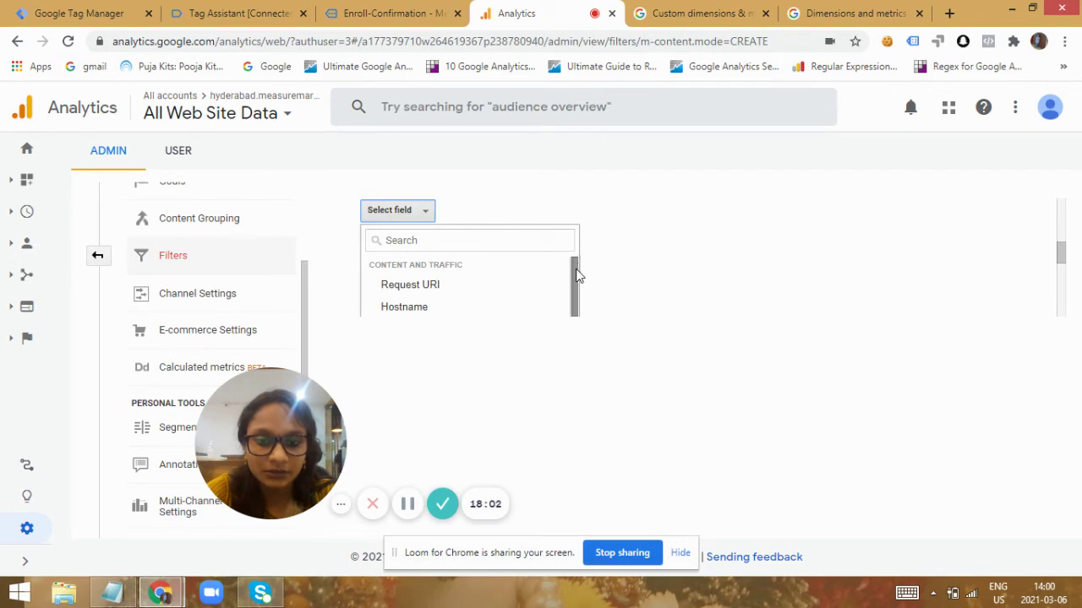
pyautogui.moveTo(575, 273); pyautogui.dragTo(587, 341)
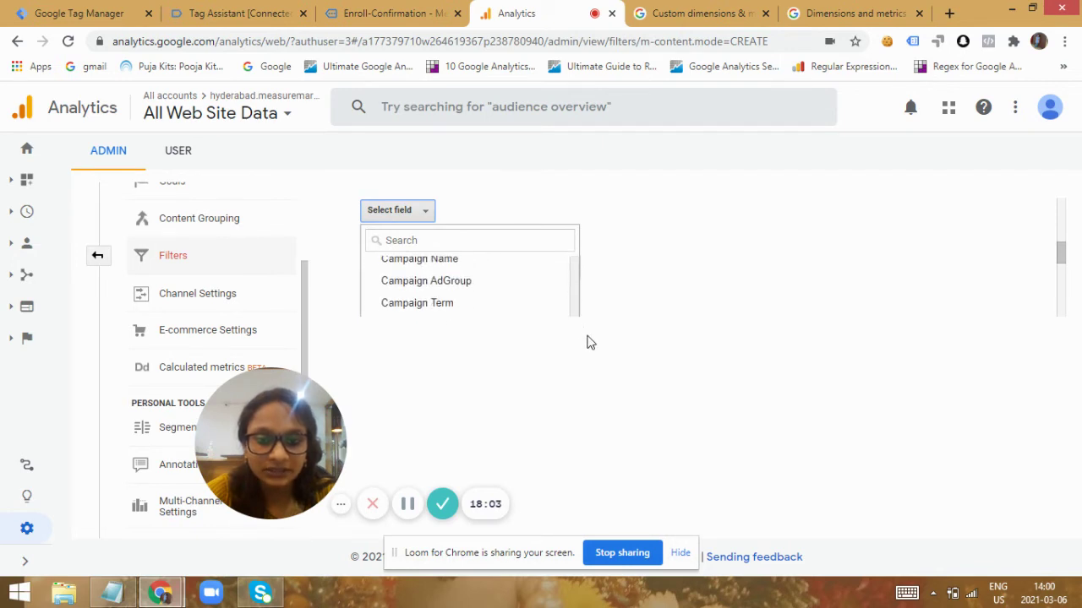
# Enter "true" as the filter pattern, then leave the filter form without saving it
pyautogui.click(411, 221)
pyautogui.click(416, 265)
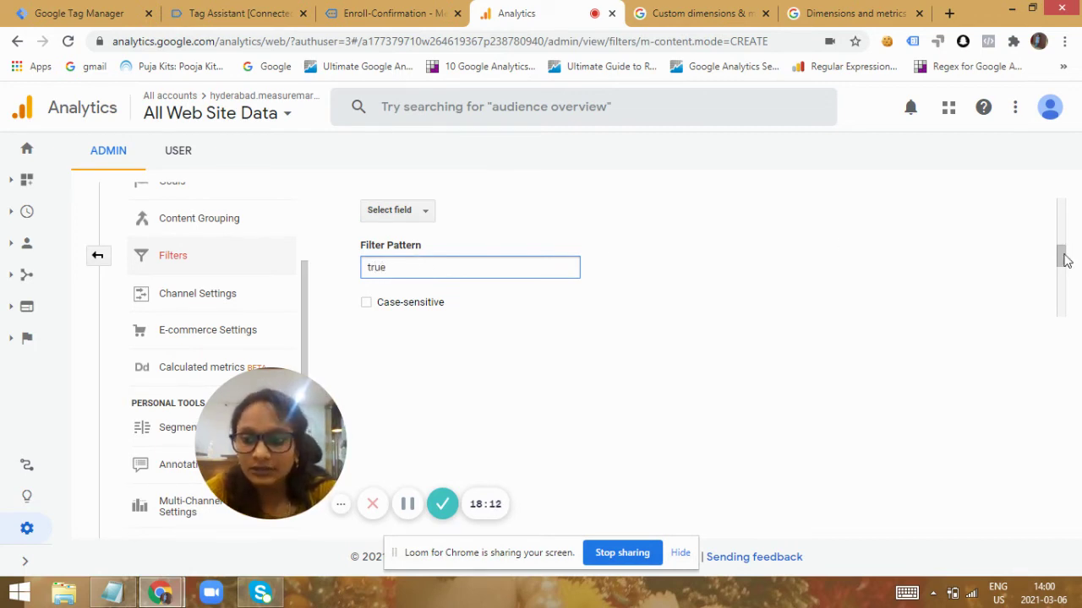
pyautogui.moveTo(1065, 261); pyautogui.dragTo(1063, 216)
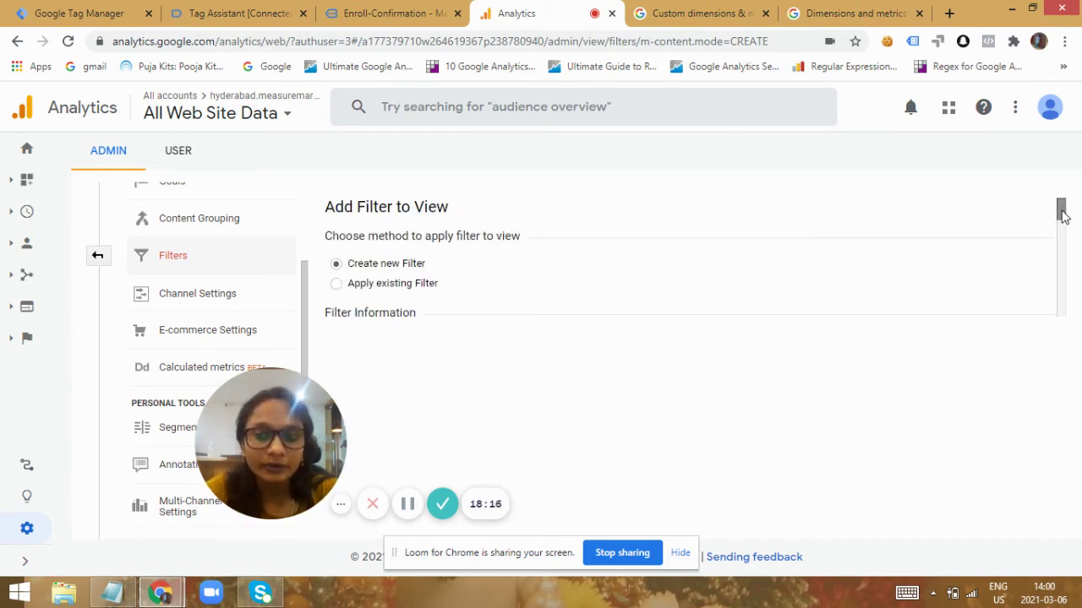
pyautogui.click(97, 257)
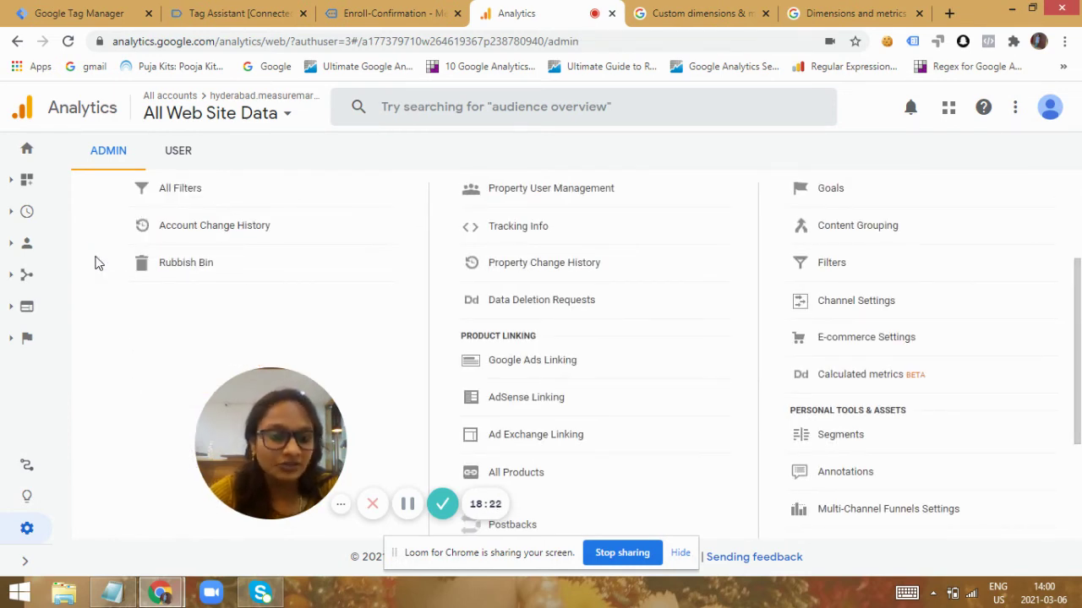
# Open the All Pages report in the Behaviour section's Site Content group, discarding the unsaved filter changes
pyautogui.click(13, 317)
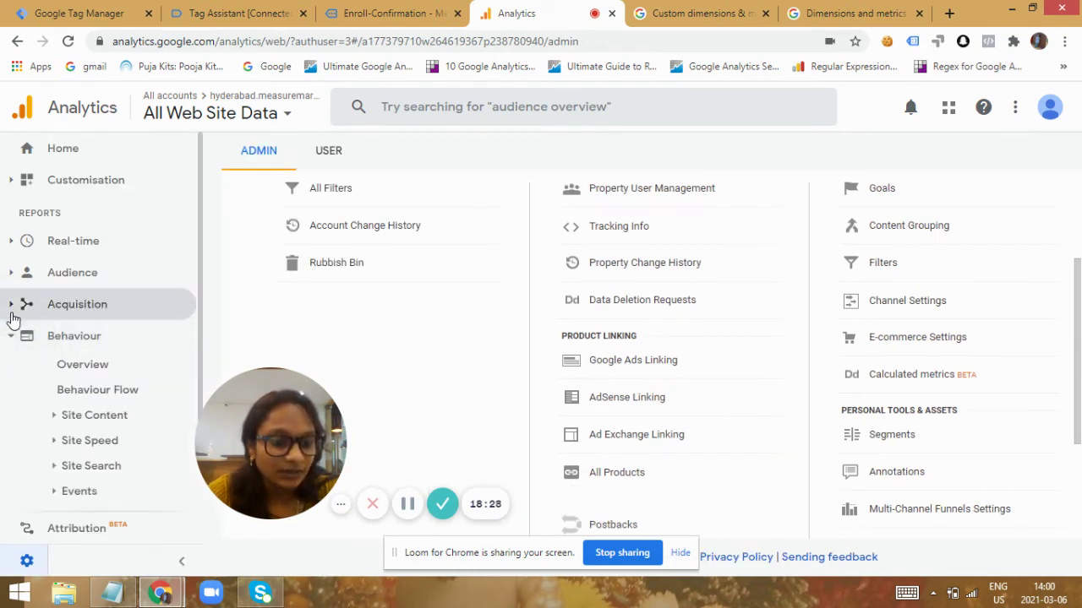
pyautogui.click(67, 417)
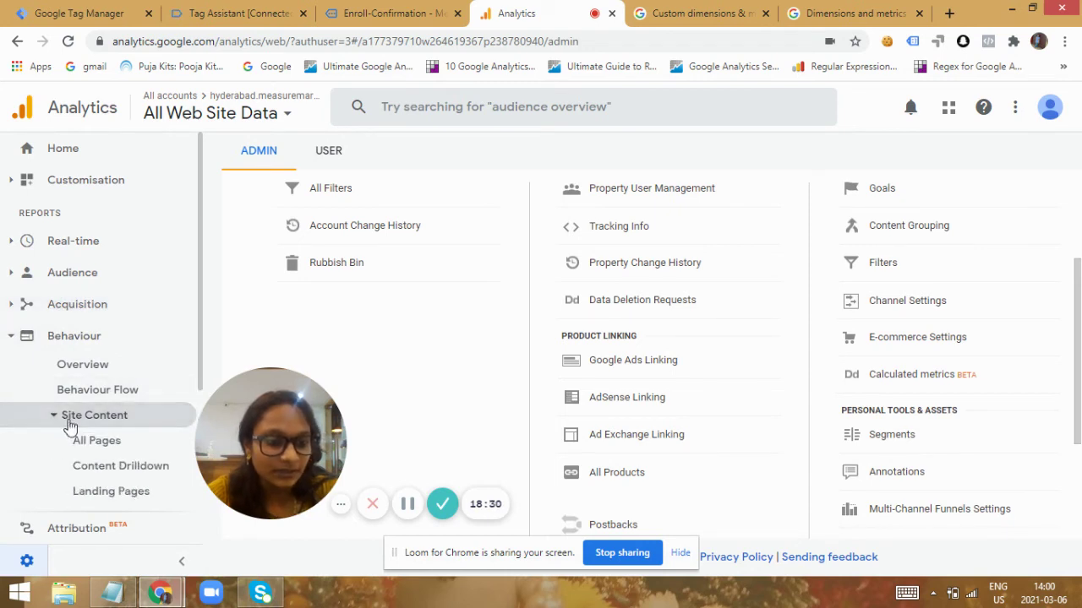
pyautogui.click(90, 446)
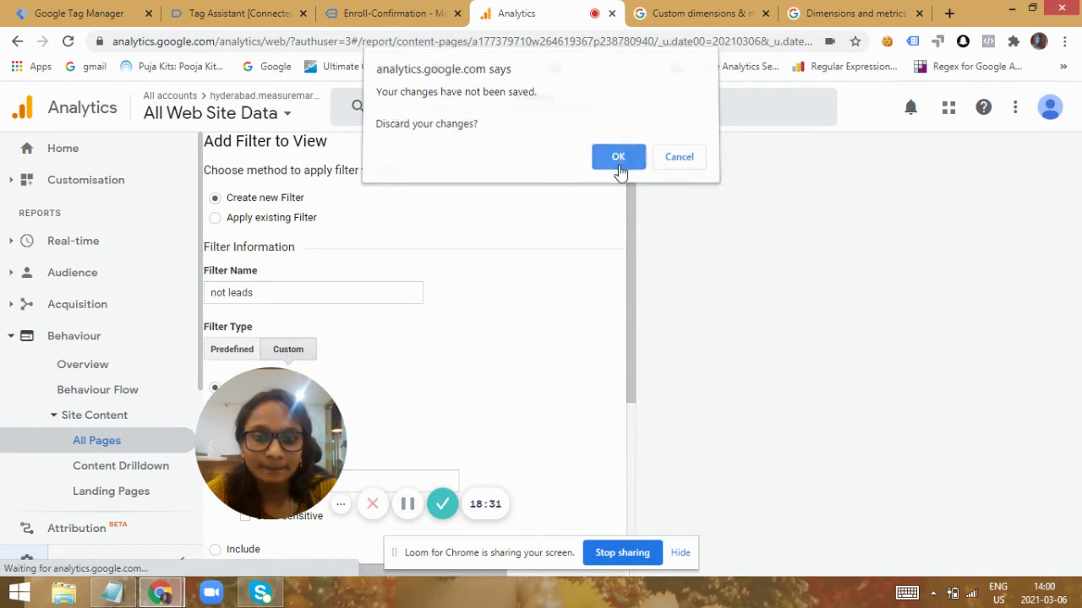
pyautogui.click(617, 163)
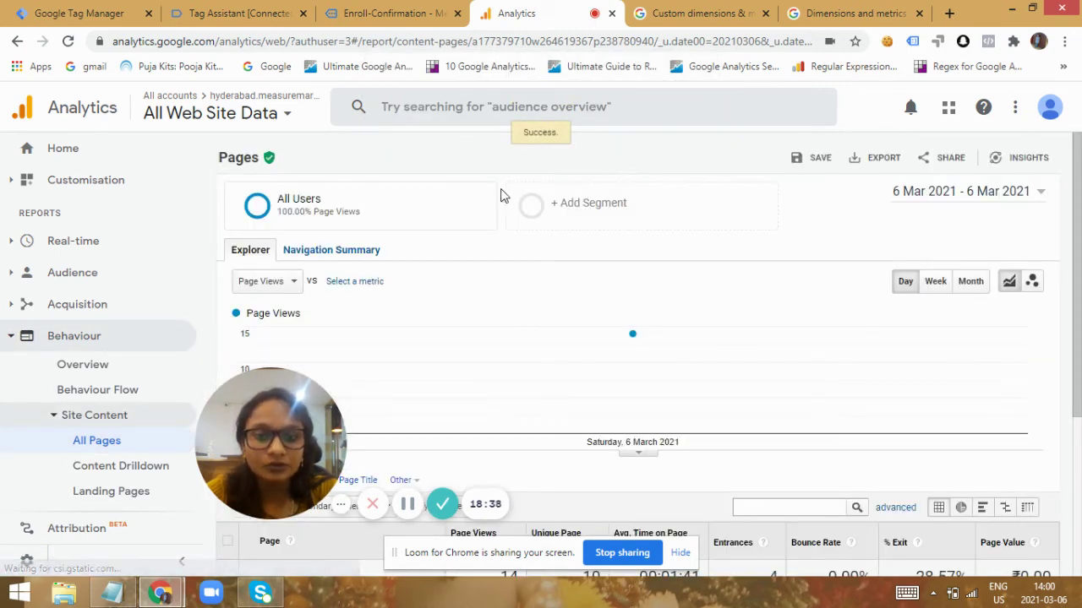
# Add the Lead custom dimension as the secondary dimension of the pages table
pyautogui.moveTo(1077, 235); pyautogui.dragTo(1077, 366)
pyautogui.scroll(-1, 210, 482)
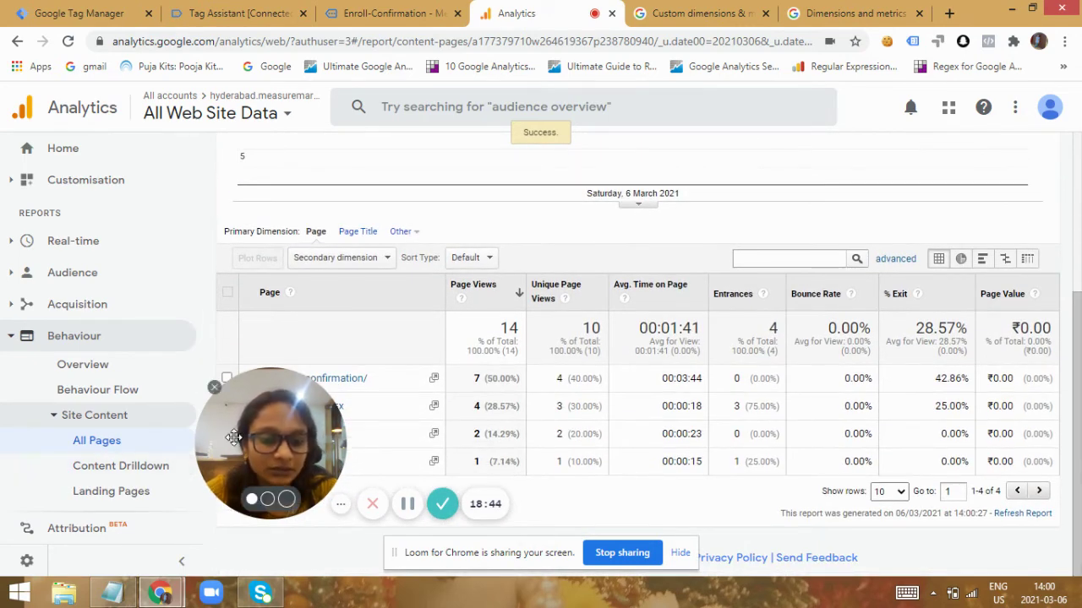
pyautogui.moveTo(252, 448); pyautogui.dragTo(66, 486)
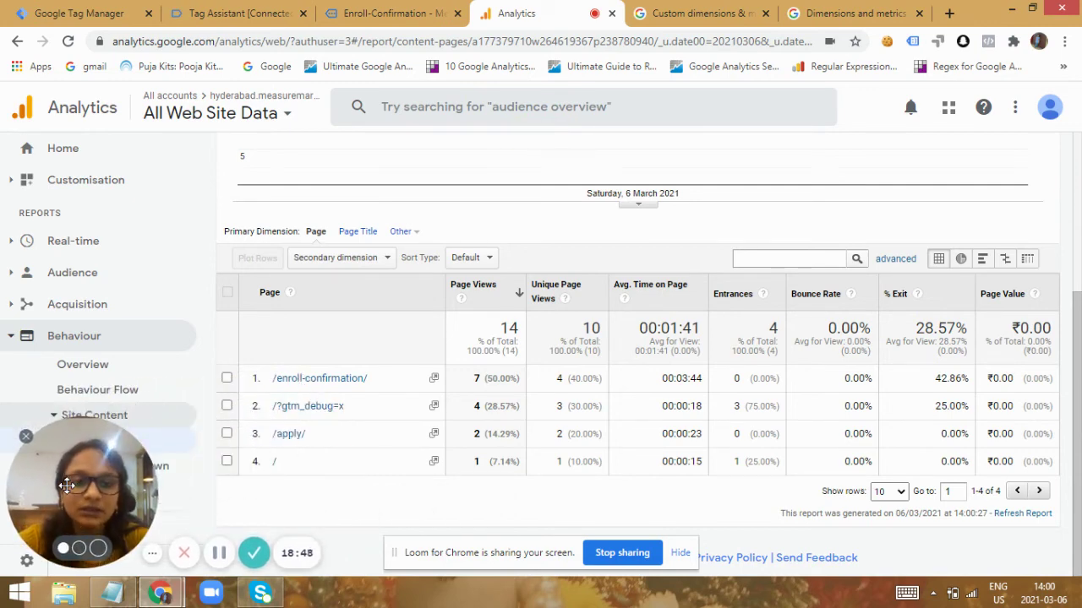
pyautogui.click(388, 261)
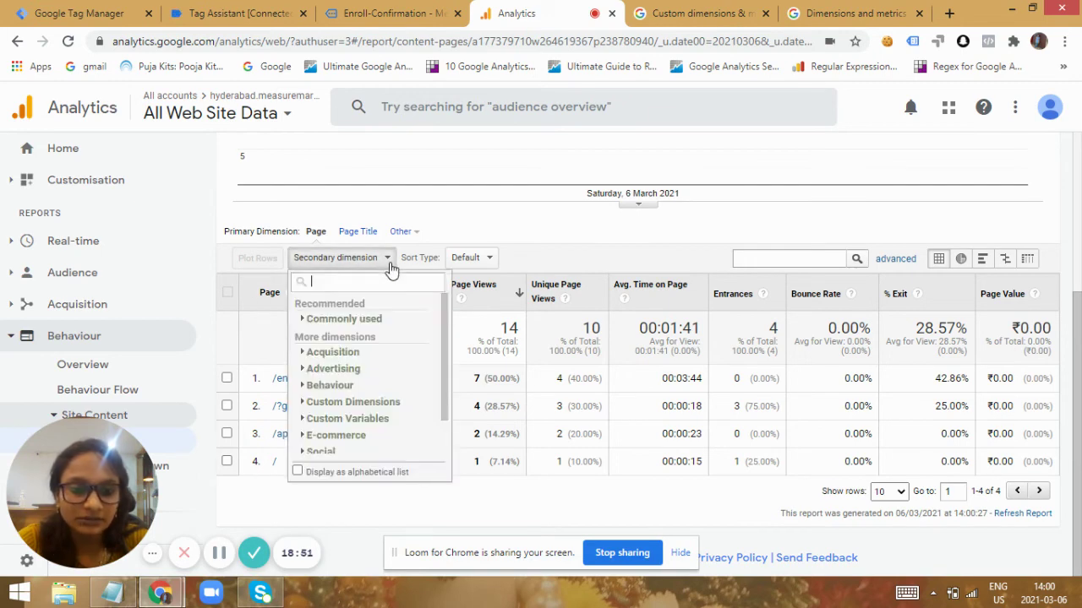
pyautogui.click(369, 404)
pyautogui.click(380, 416)
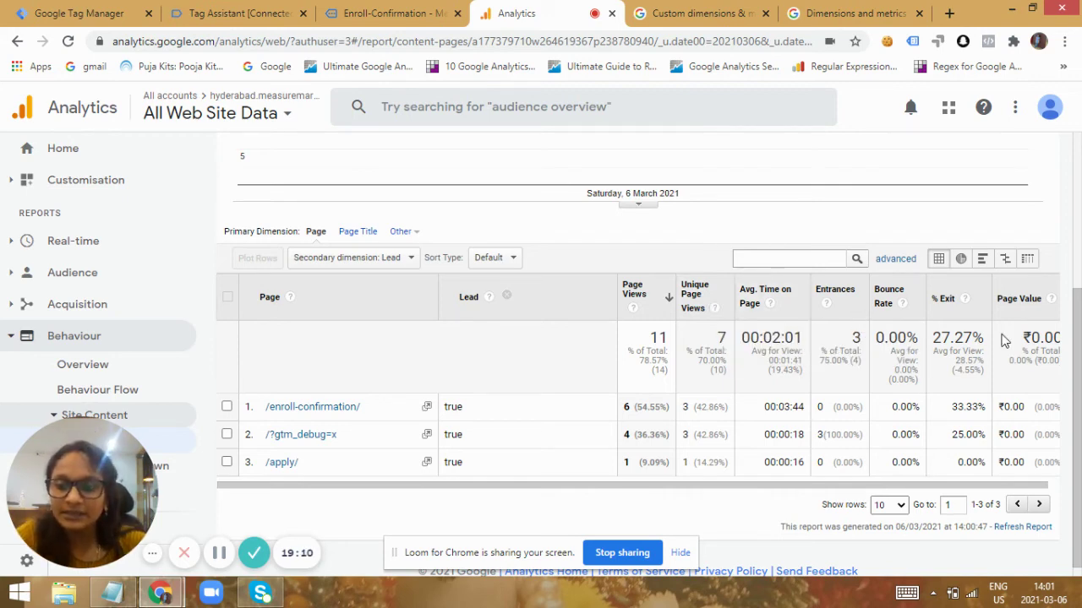
# Examine the page metrics broken down by Lead and read the definition of Page Value
pyautogui.scroll(-1, 1078, 334)
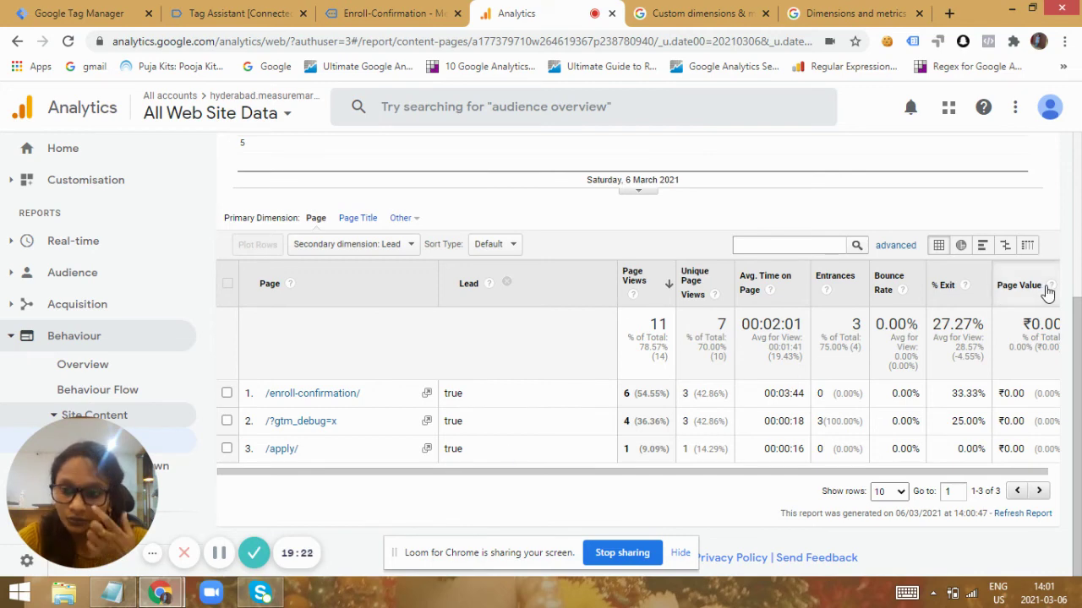
pyautogui.moveTo(1049, 288)
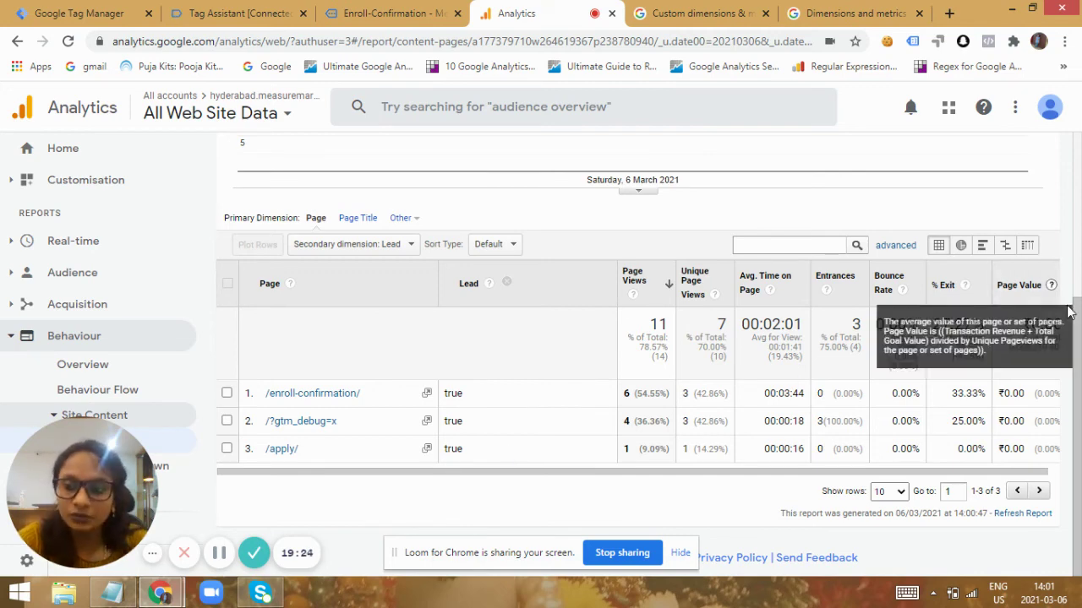
pyautogui.moveTo(1079, 327)
pyautogui.mouseDown()
pyautogui.moveTo(1078, 152)
pyautogui.moveTo(1078, 323)
pyautogui.mouseUp()
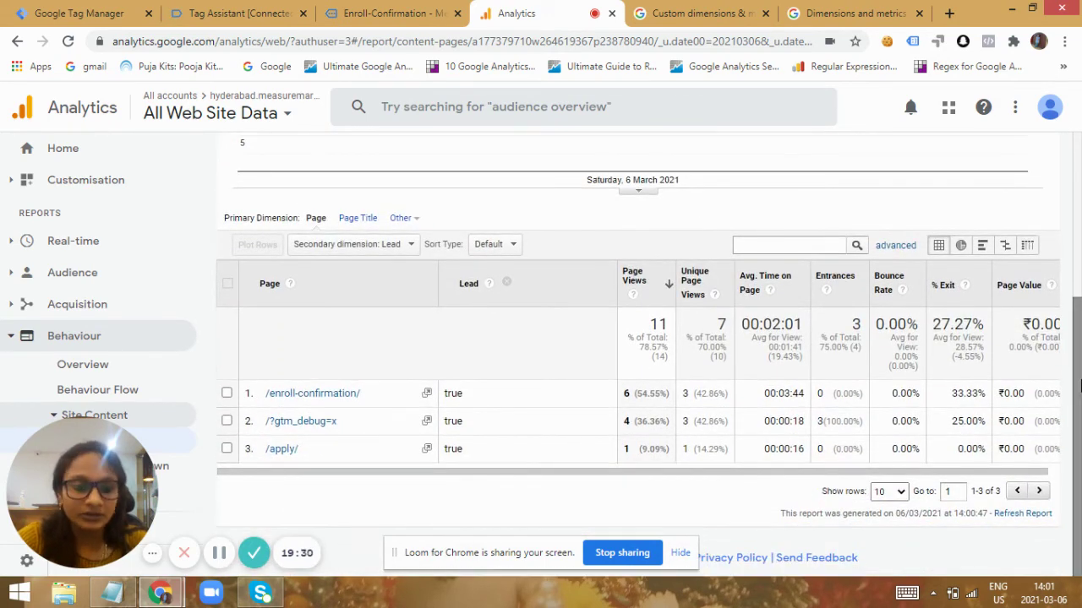
pyautogui.moveTo(72, 483); pyautogui.dragTo(159, 290)
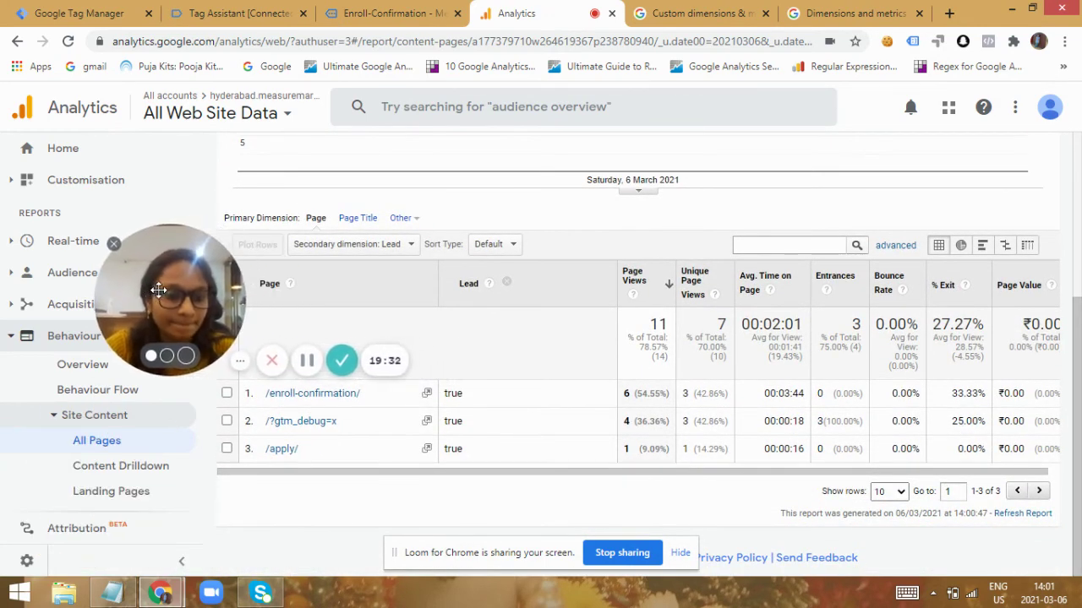
# Check the list of demonstration topics in the custom dimension.txt notes in Notepad, leaving the notes minimised
pyautogui.click(114, 594)
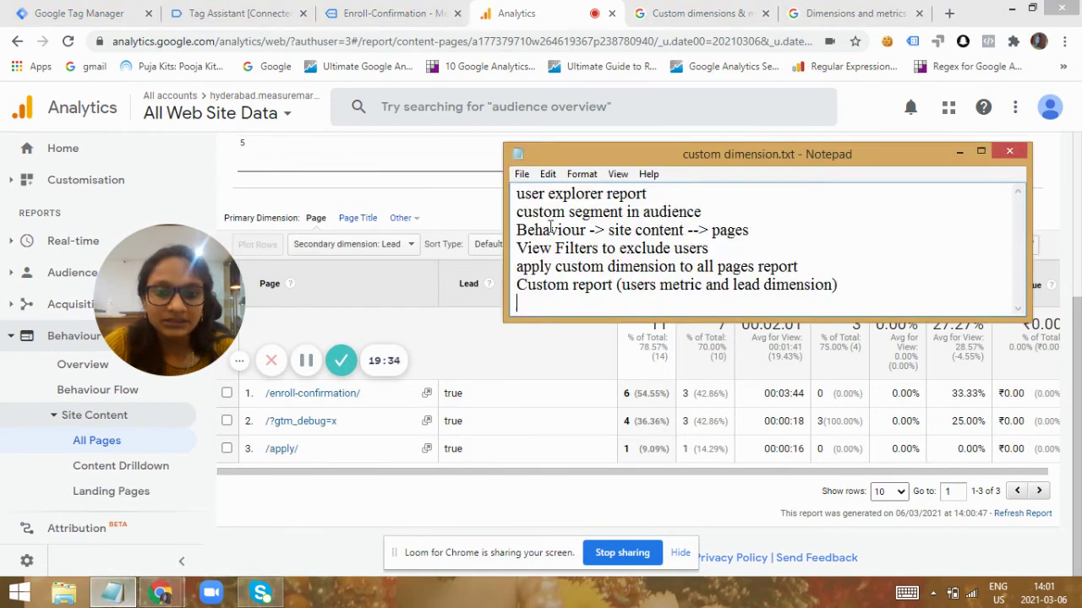
pyautogui.click(721, 248)
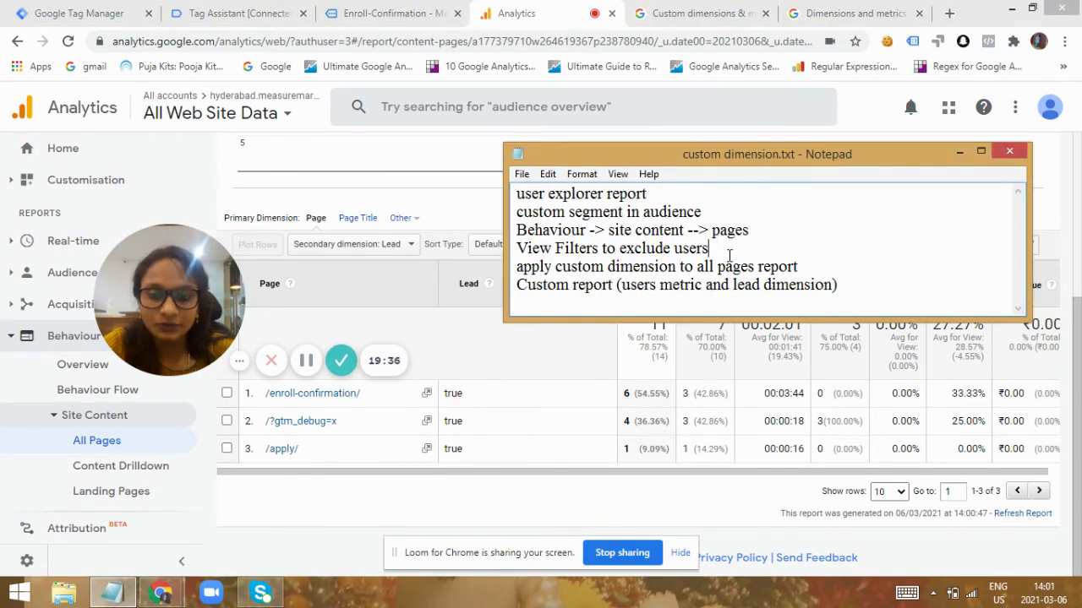
pyautogui.click(959, 153)
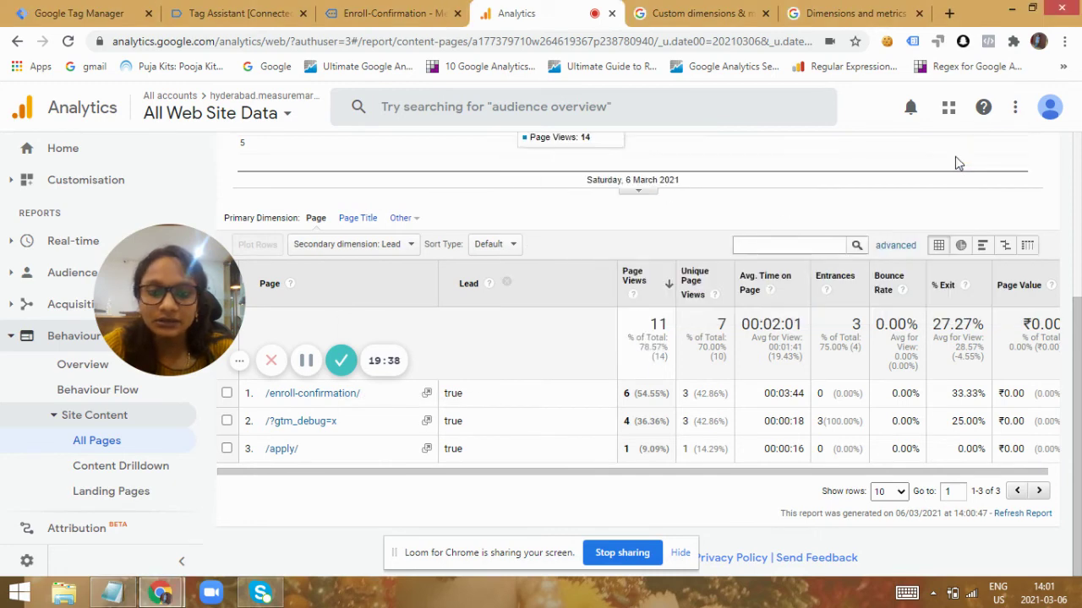
# Open the Leads Report from the Custom Reports in the Customisation section of Analytics
pyautogui.moveTo(166, 324); pyautogui.dragTo(59, 522)
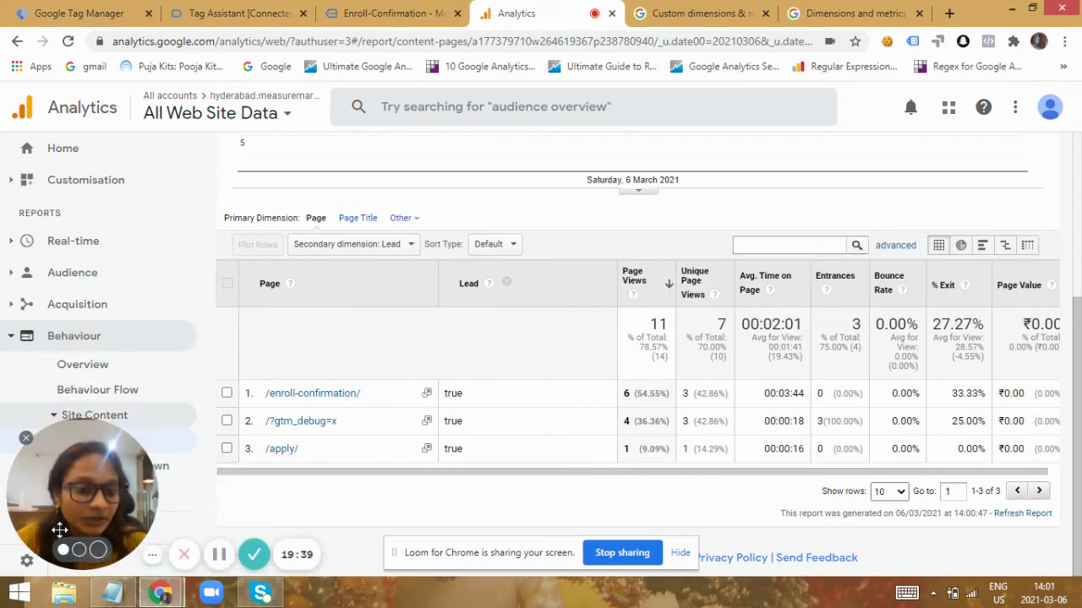
pyautogui.click(54, 185)
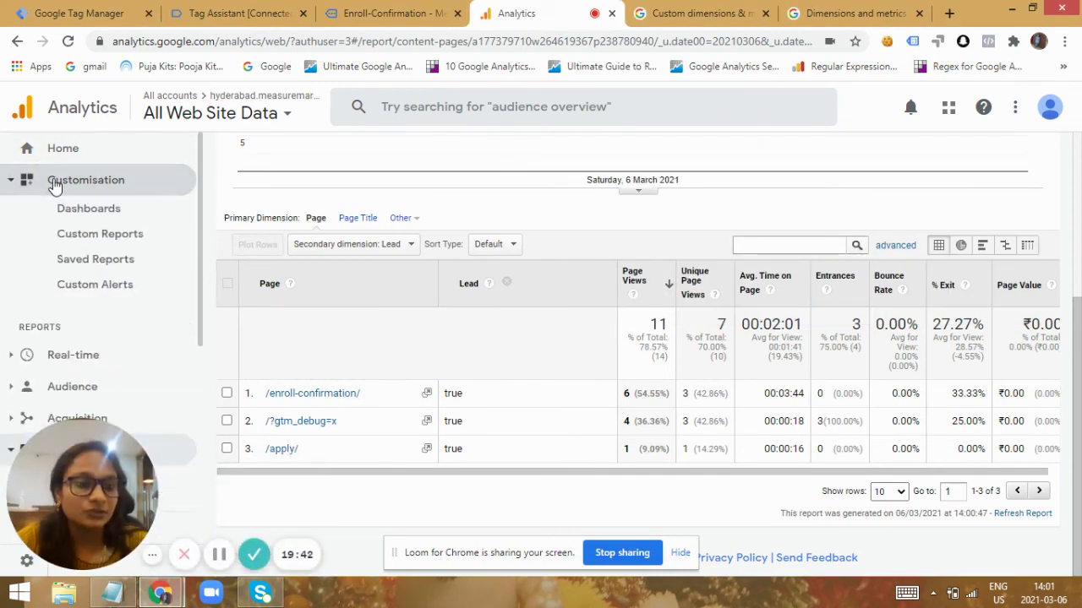
pyautogui.click(100, 235)
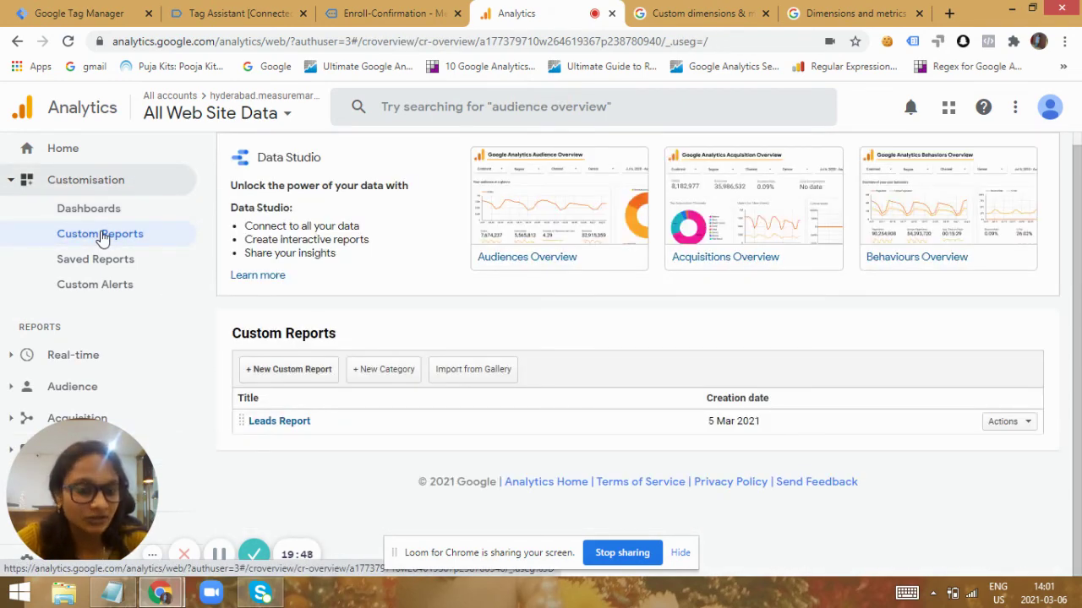
pyautogui.click(283, 422)
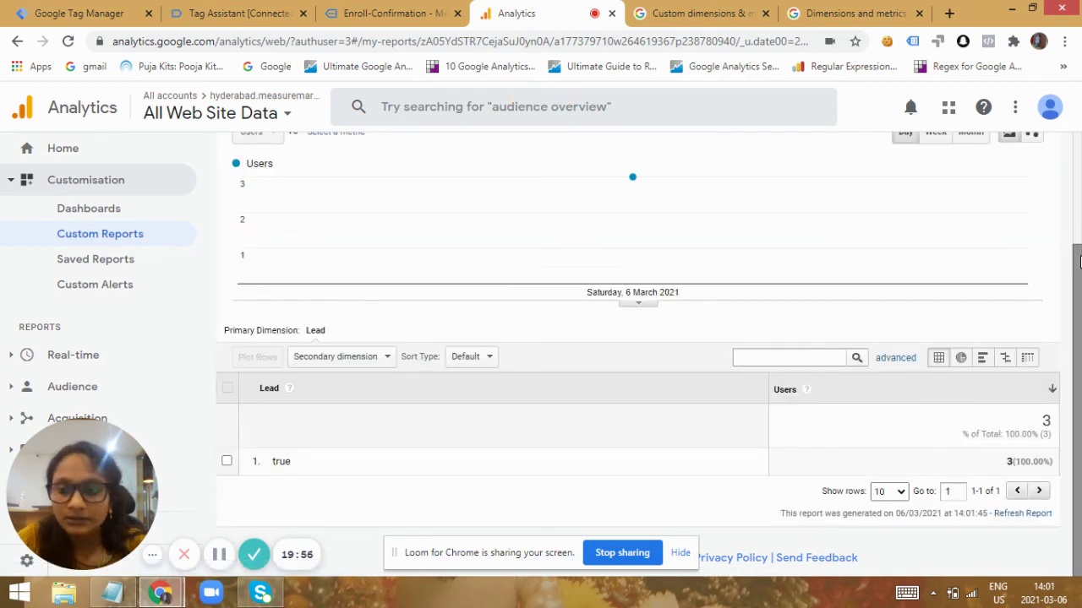
# Examine the Leads Report's chart and its table of users by the Lead dimension
pyautogui.moveTo(1077, 257); pyautogui.dragTo(1078, 148)
pyautogui.scroll(-3, 359, 499)
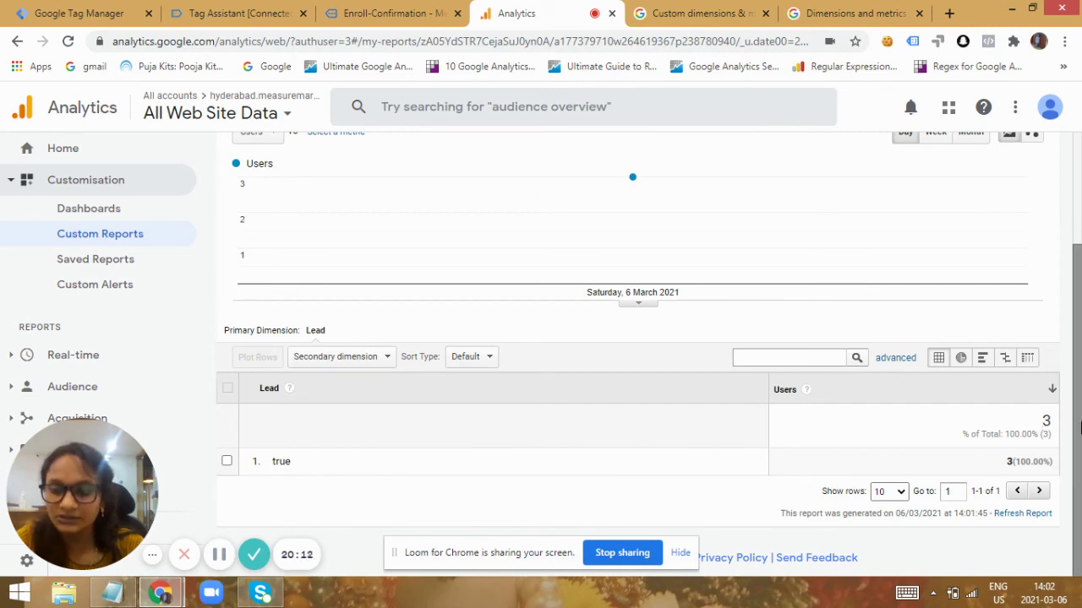
pyautogui.scroll(2, 1079, 411)
pyautogui.scroll(-2, 1079, 423)
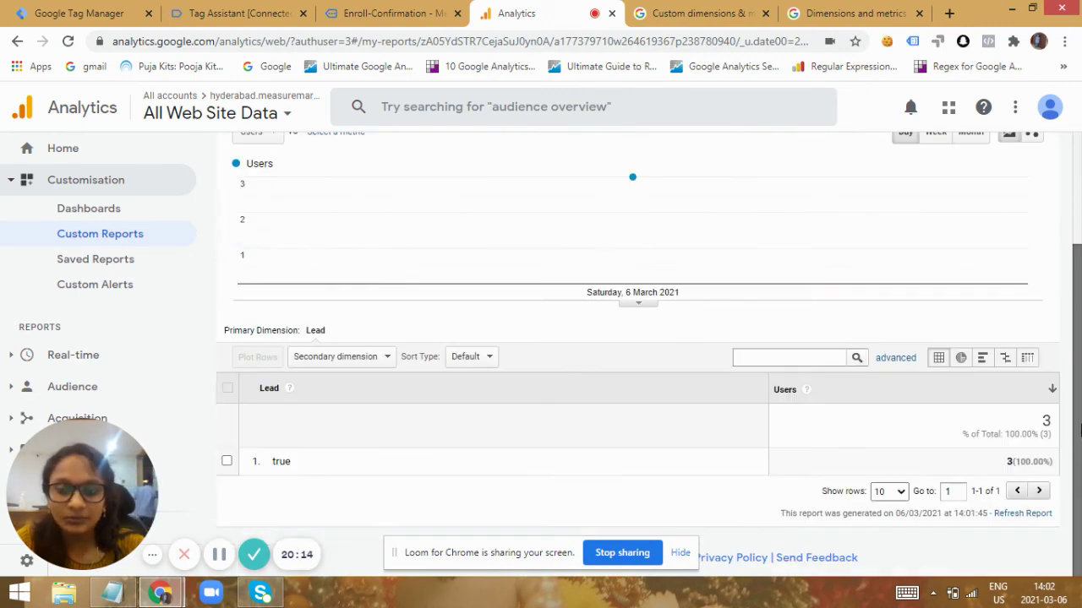
pyautogui.moveTo(1076, 462); pyautogui.dragTo(1078, 493)
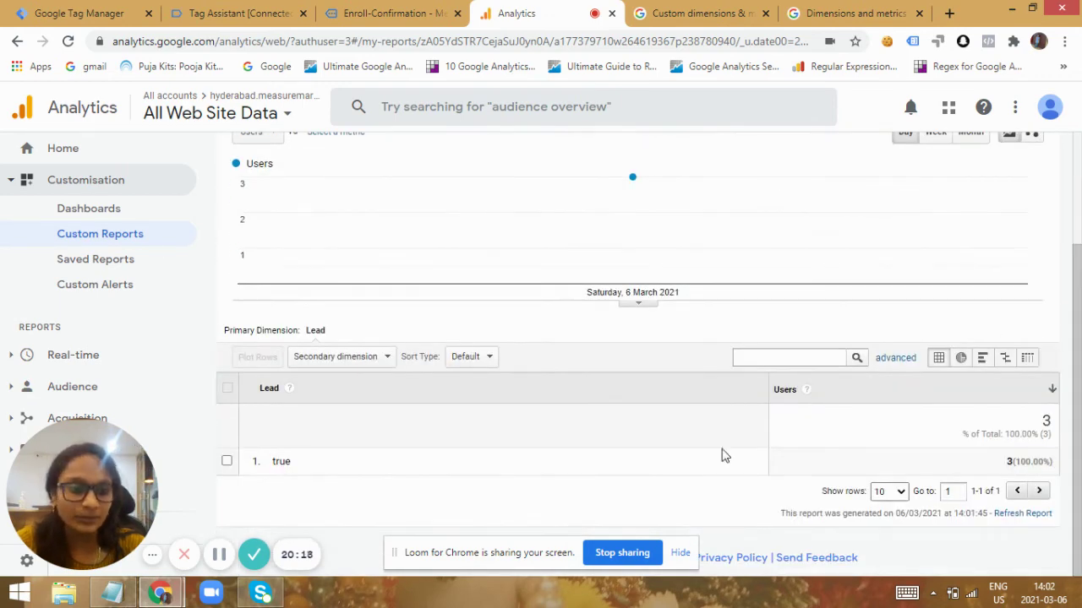
# Review the custom dimension.txt notes again for remaining topics, leaving Notepad minimised
pyautogui.click(121, 597)
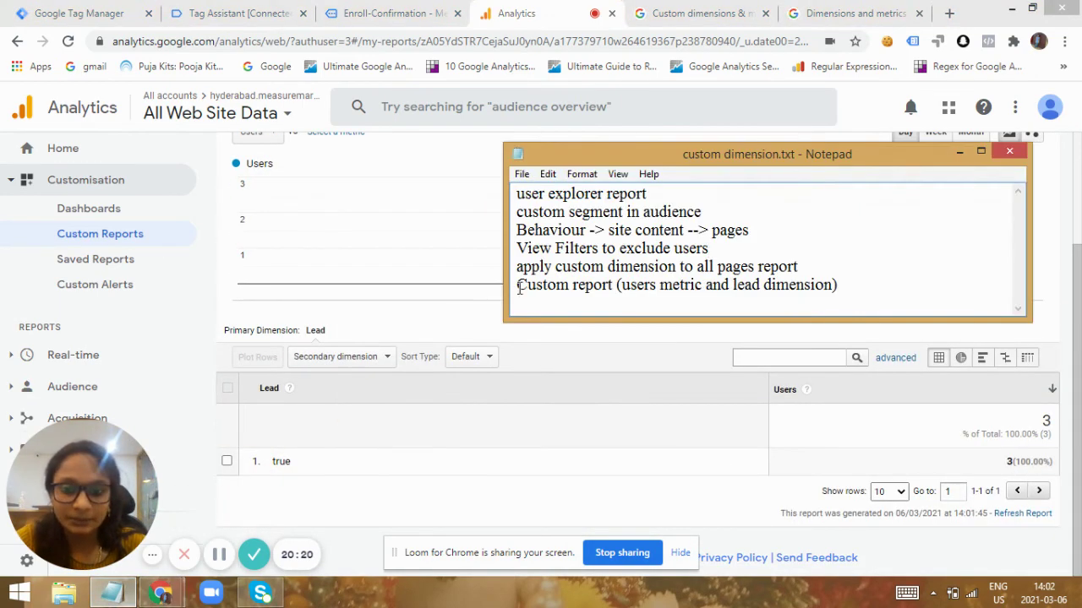
pyautogui.click(710, 248)
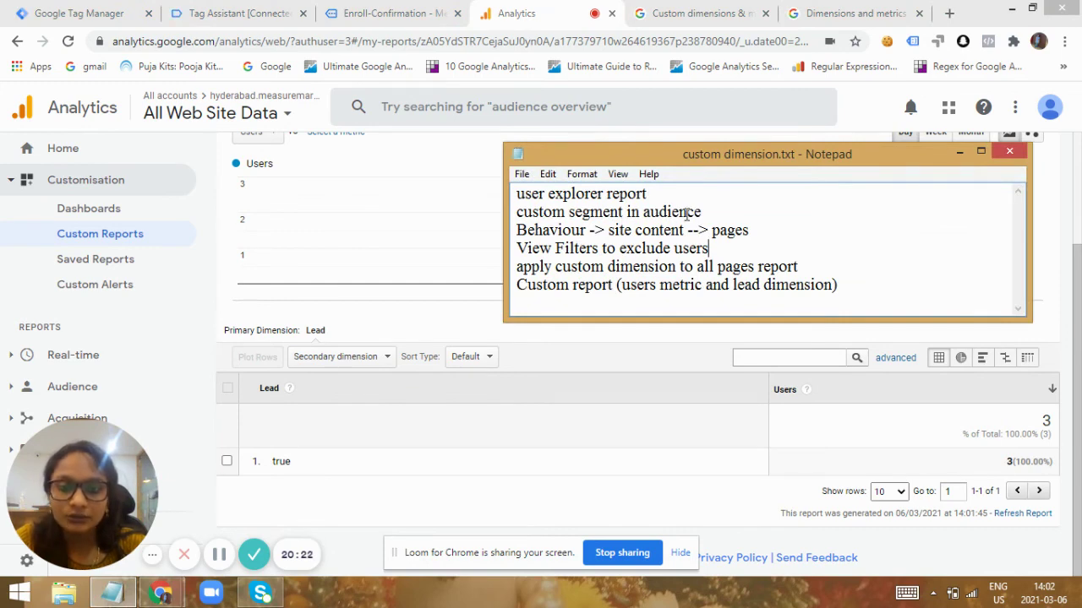
pyautogui.click(959, 152)
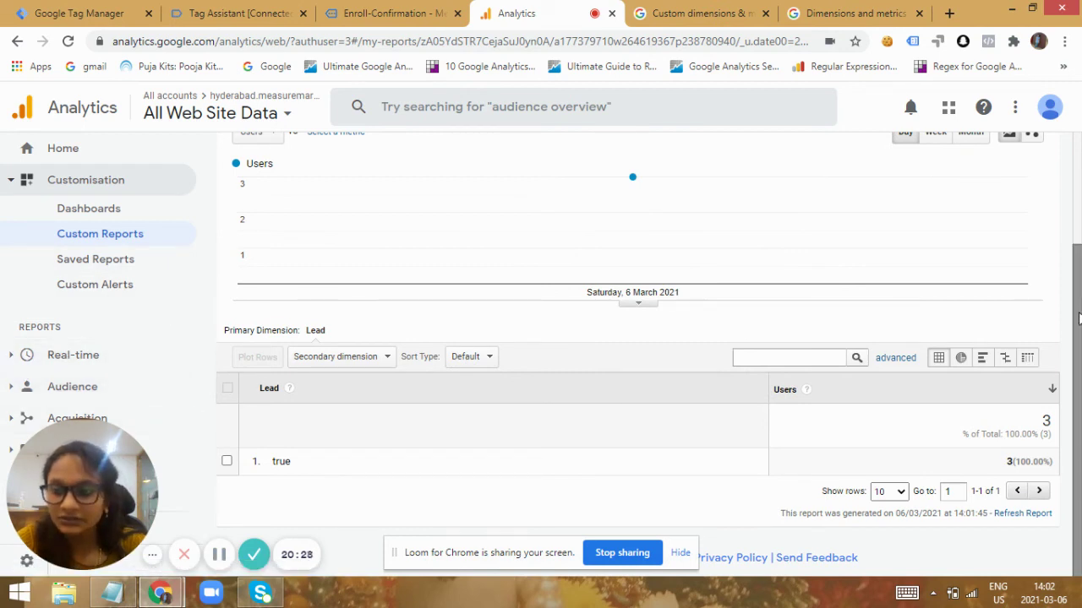
# Open the Audience section's User Explorer report and view the user report of the first listed client ID
pyautogui.moveTo(87, 494); pyautogui.dragTo(301, 483)
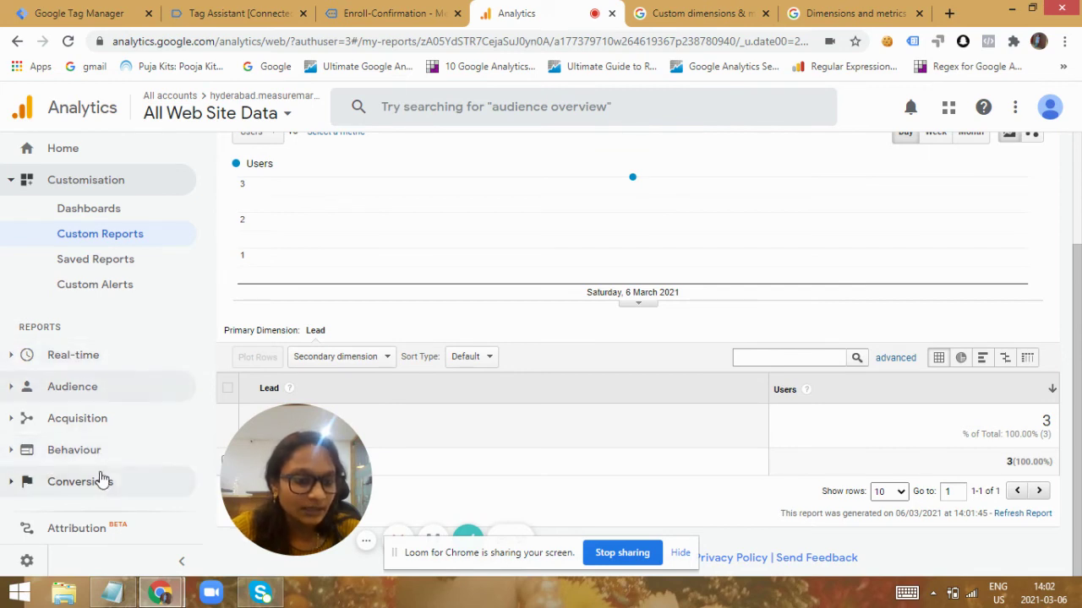
pyautogui.click(75, 406)
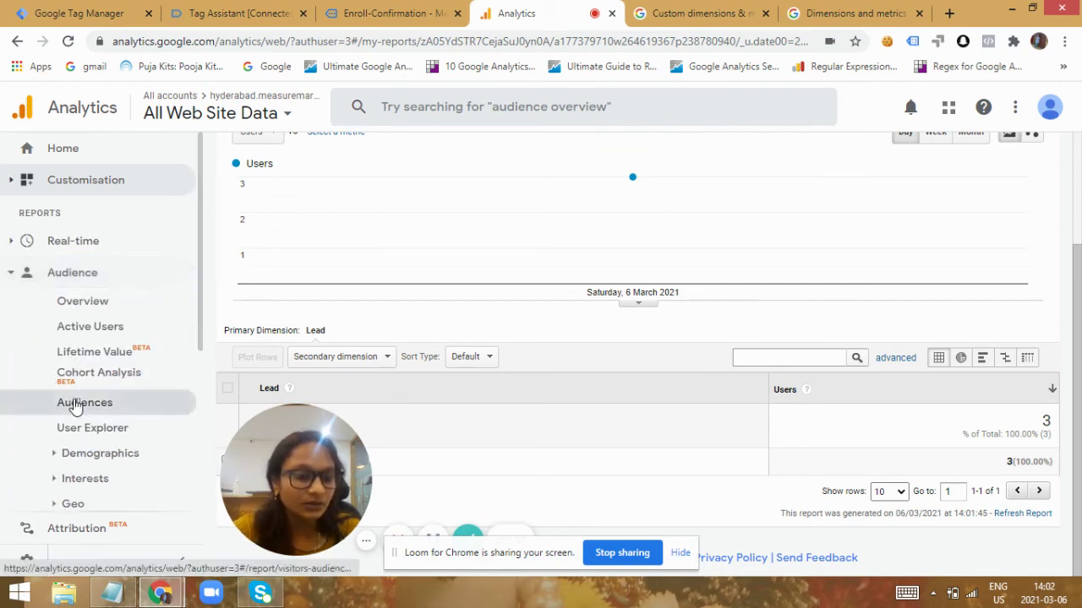
pyautogui.click(93, 429)
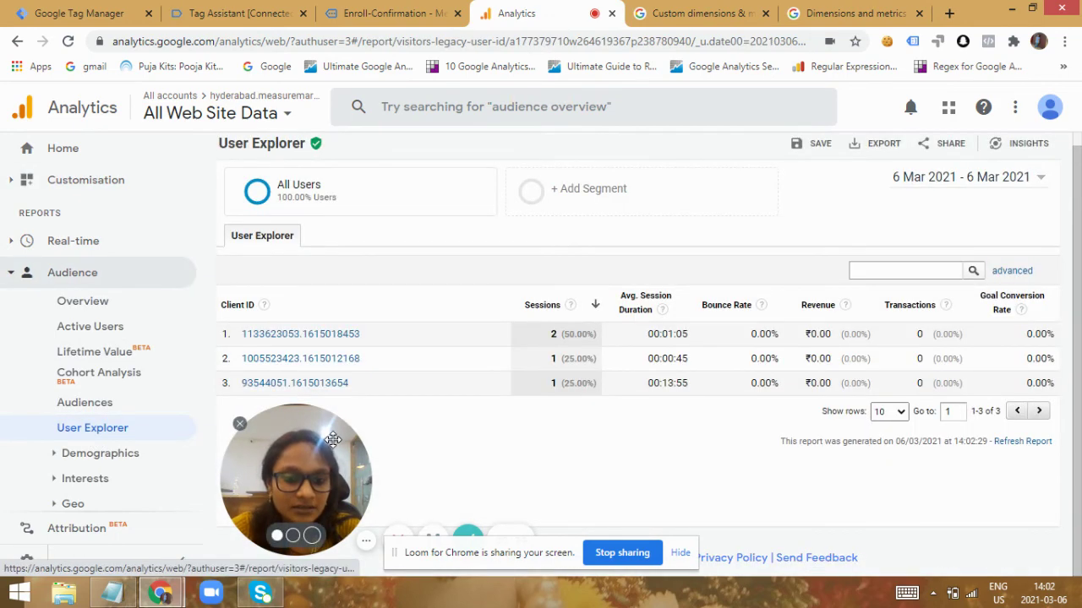
pyautogui.moveTo(332, 439); pyautogui.dragTo(118, 447)
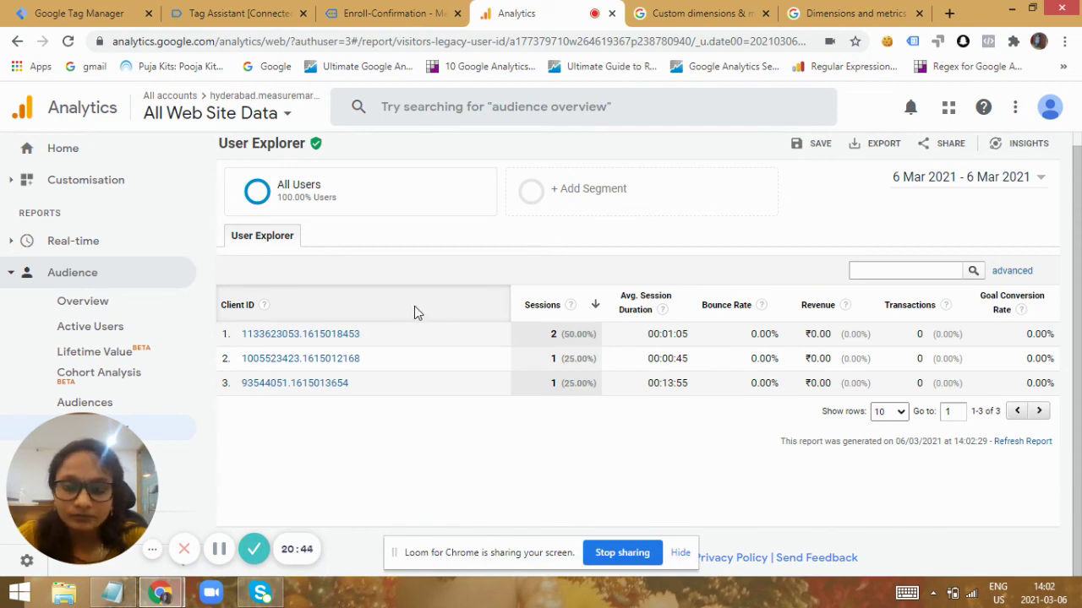
pyautogui.click(314, 335)
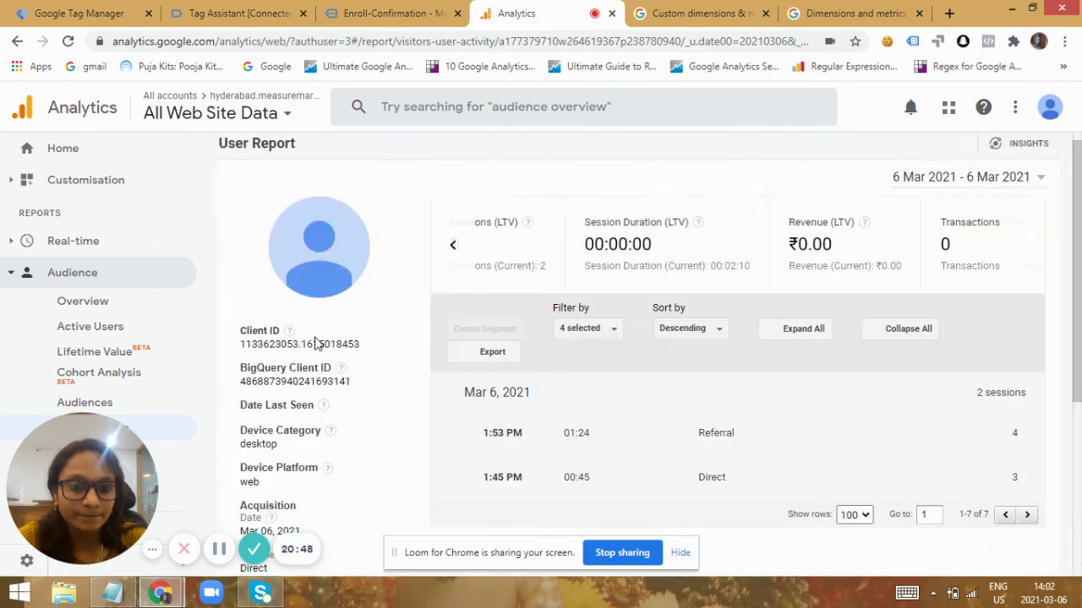
# Inspect the Enroll-Confirmation page in DevTools and start debugging it with GTM/GA Debug
pyautogui.click(360, 17)
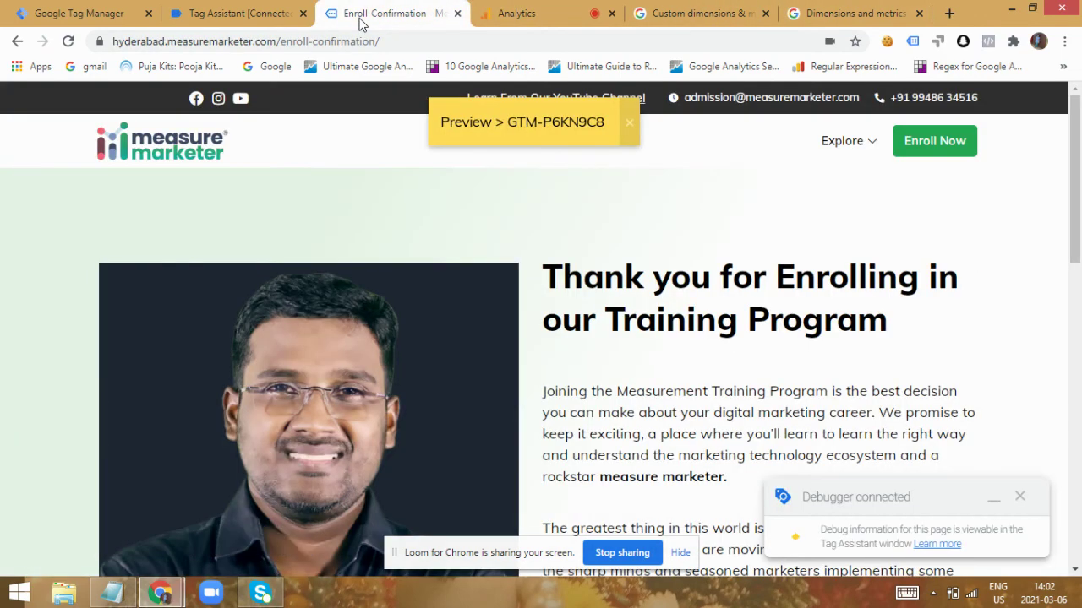
pyautogui.rightClick(349, 286)
pyautogui.click(395, 416)
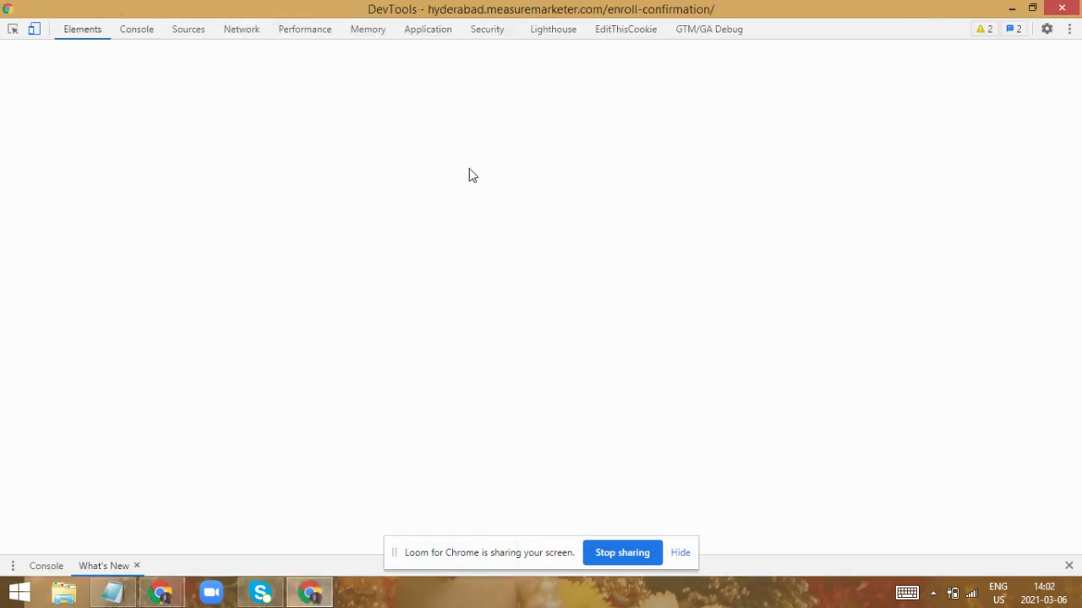
pyautogui.click(714, 38)
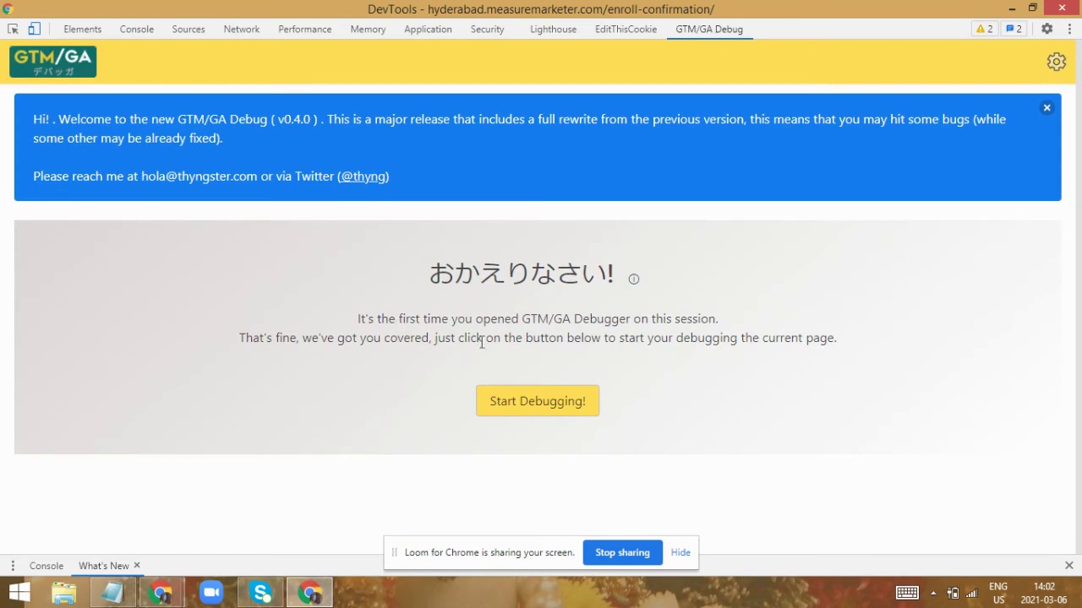
pyautogui.click(542, 400)
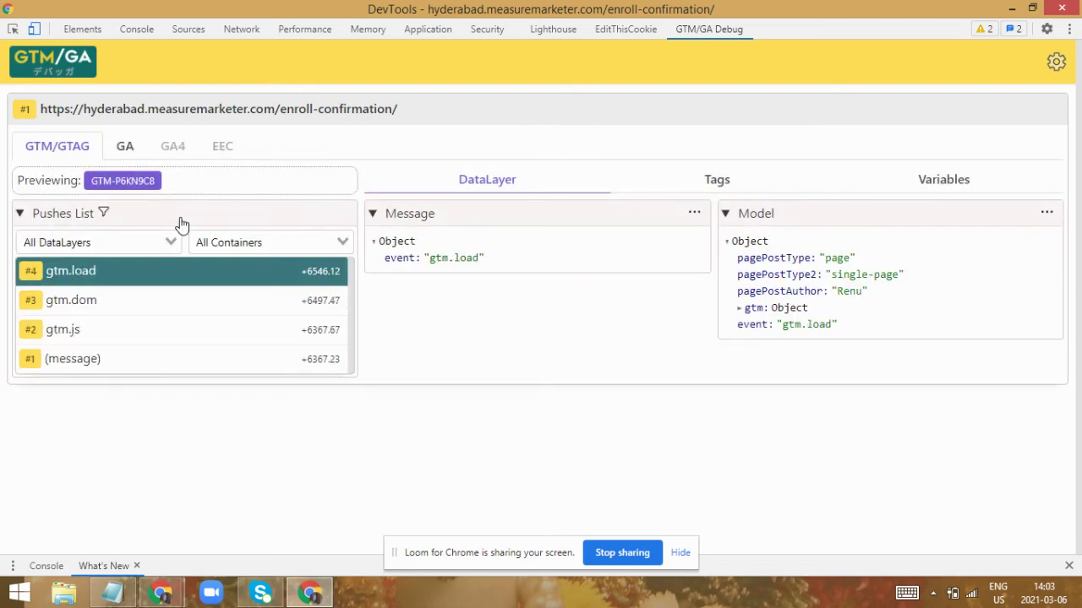
# Examine the details of the page's GA pageview hit, including the cid and cd1 parameters
pyautogui.click(127, 146)
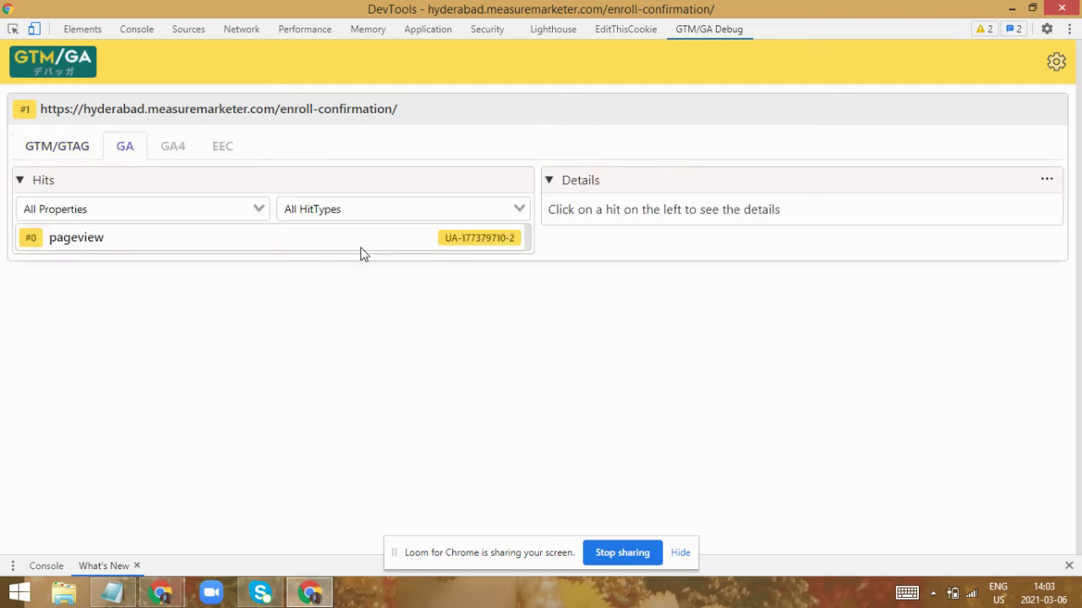
pyautogui.click(386, 237)
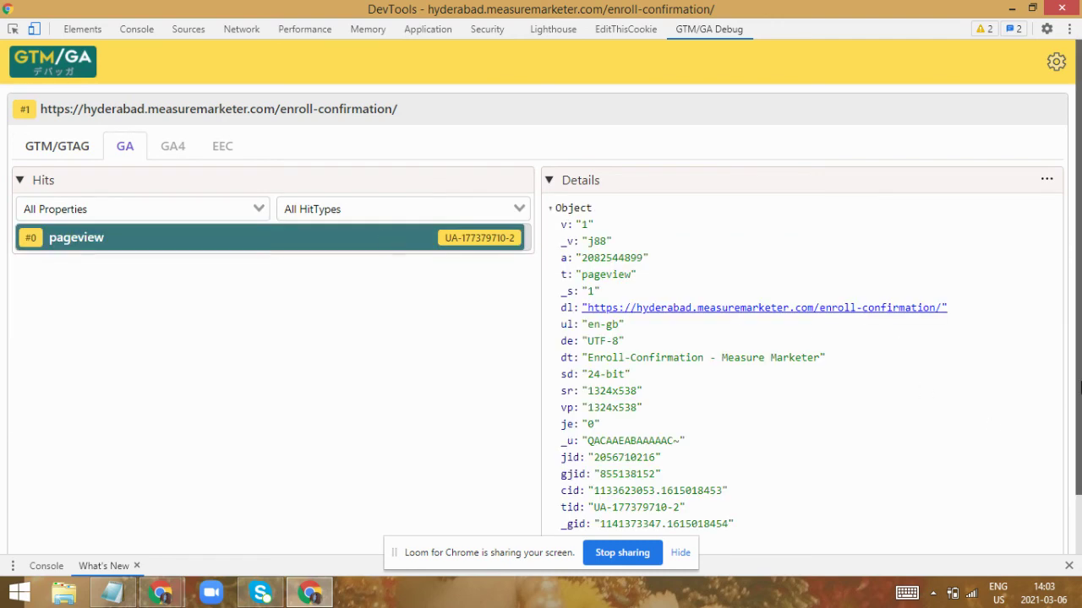
pyautogui.moveTo(1080, 358); pyautogui.dragTo(1080, 427)
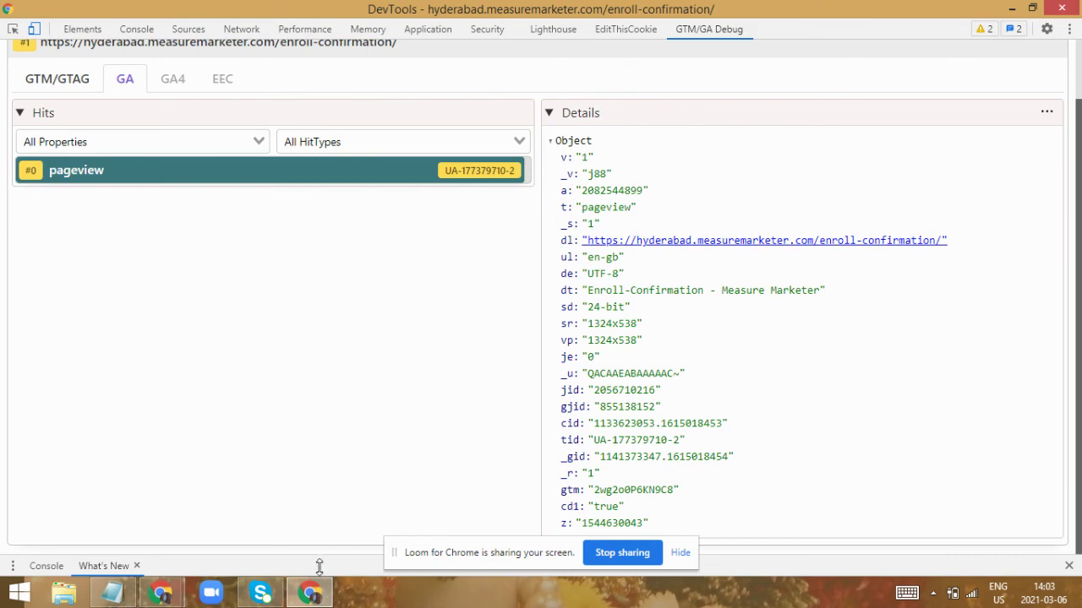
# Return to the user report in Analytics and examine the client ID, acquisition details and Custom Dimensions section
pyautogui.moveTo(161, 591)
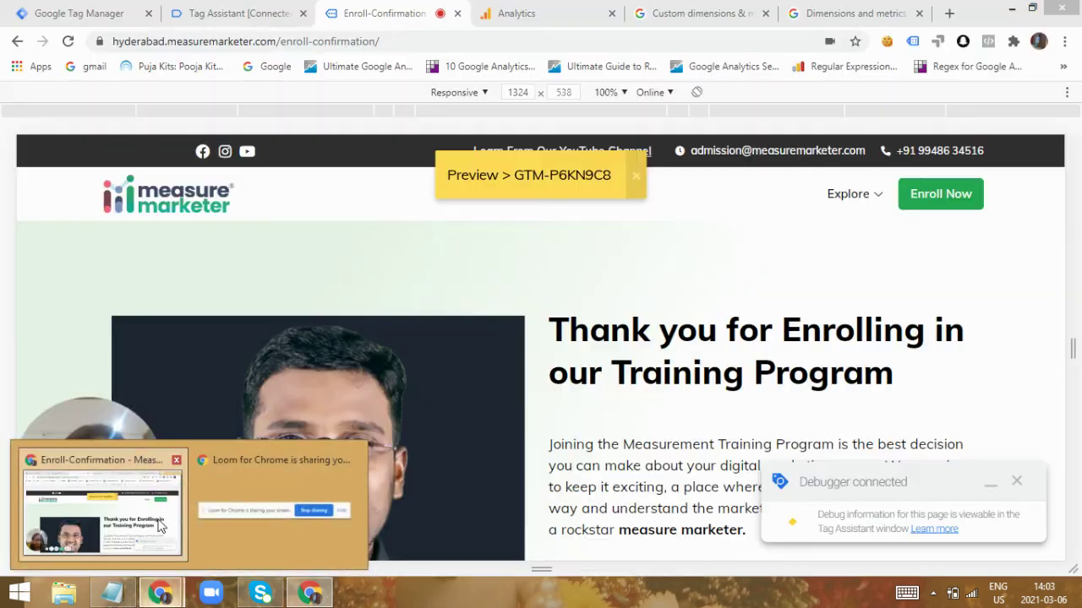
pyautogui.click(101, 507)
pyautogui.click(571, 9)
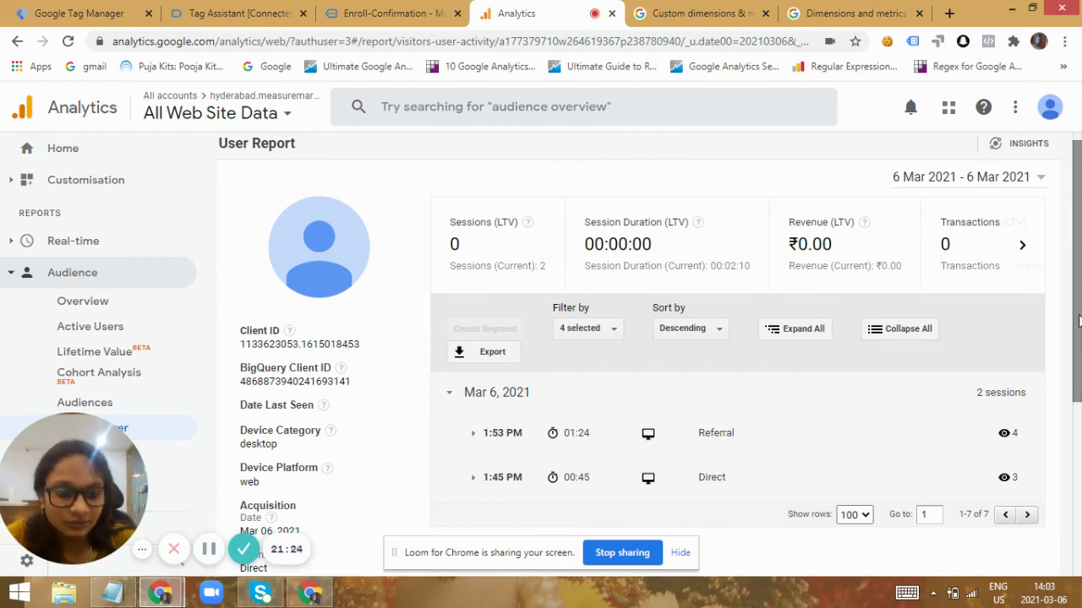
pyautogui.scroll(-1, 1078, 420)
pyautogui.scroll(-3, 1078, 420)
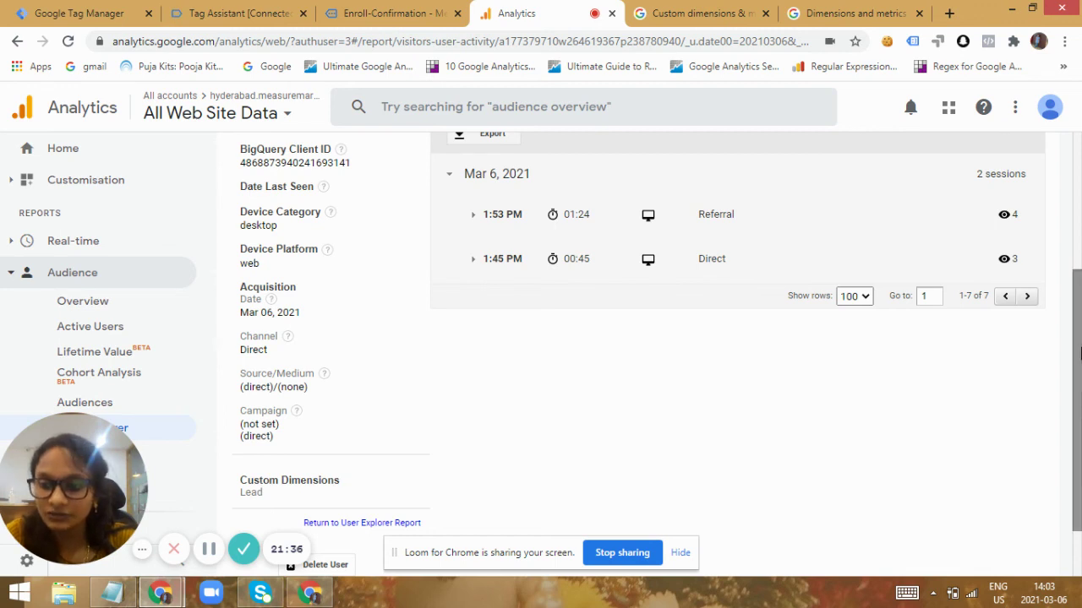
pyautogui.scroll(3, 1080, 353)
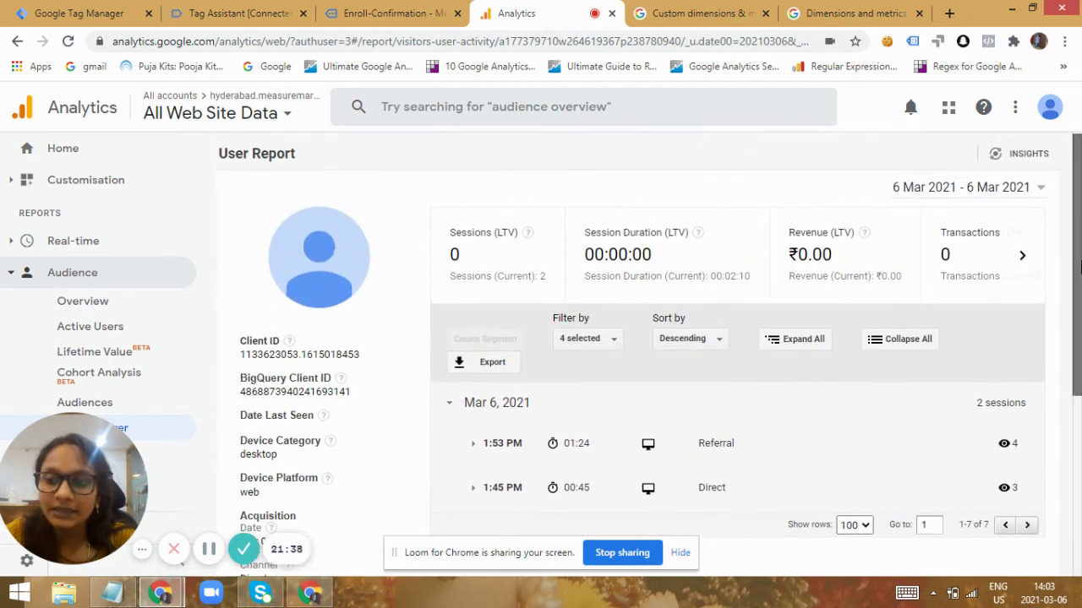
pyautogui.scroll(1, 1080, 267)
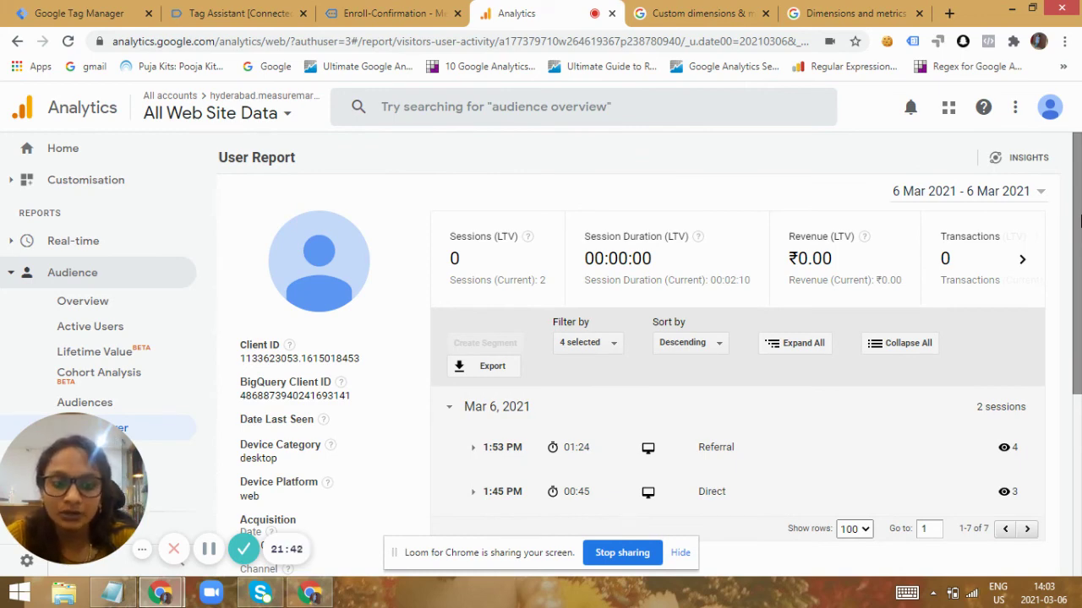
pyautogui.scroll(-4, 1080, 172)
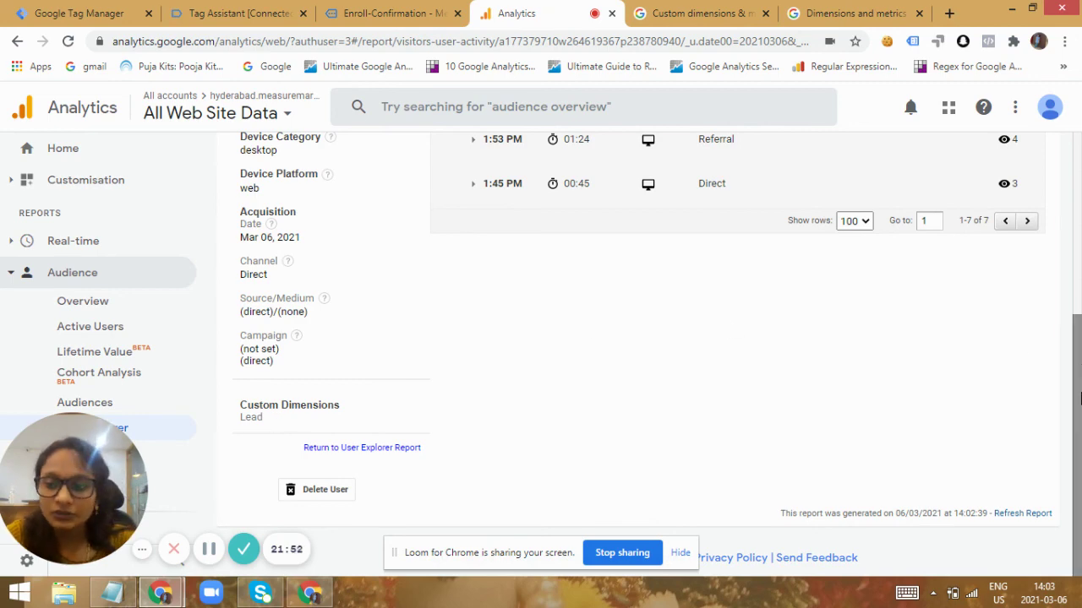
pyautogui.moveTo(1076, 359); pyautogui.dragTo(1078, 216)
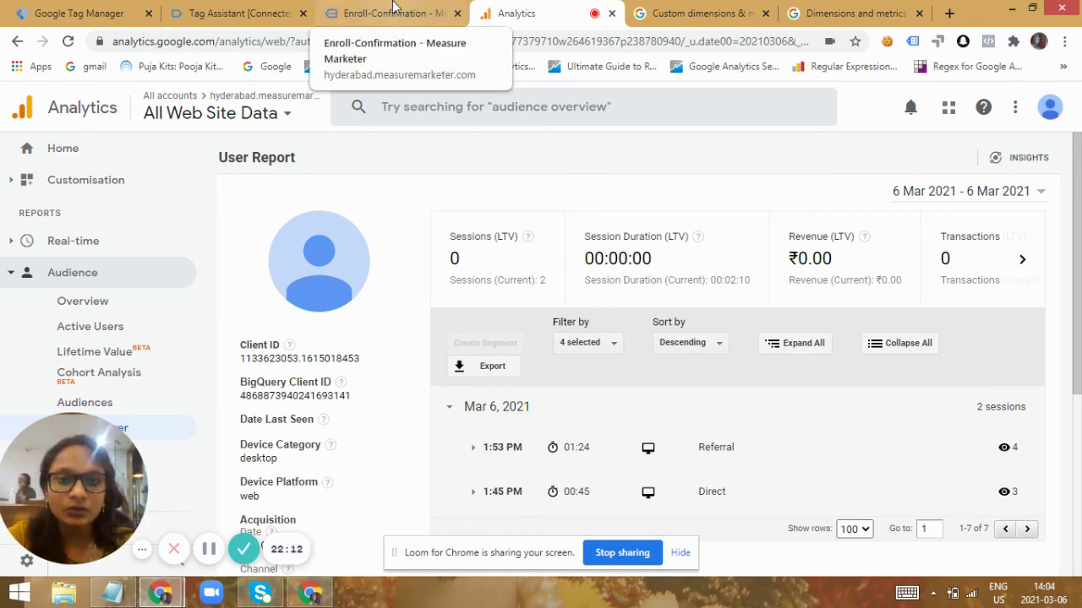
pyautogui.click(698, 10)
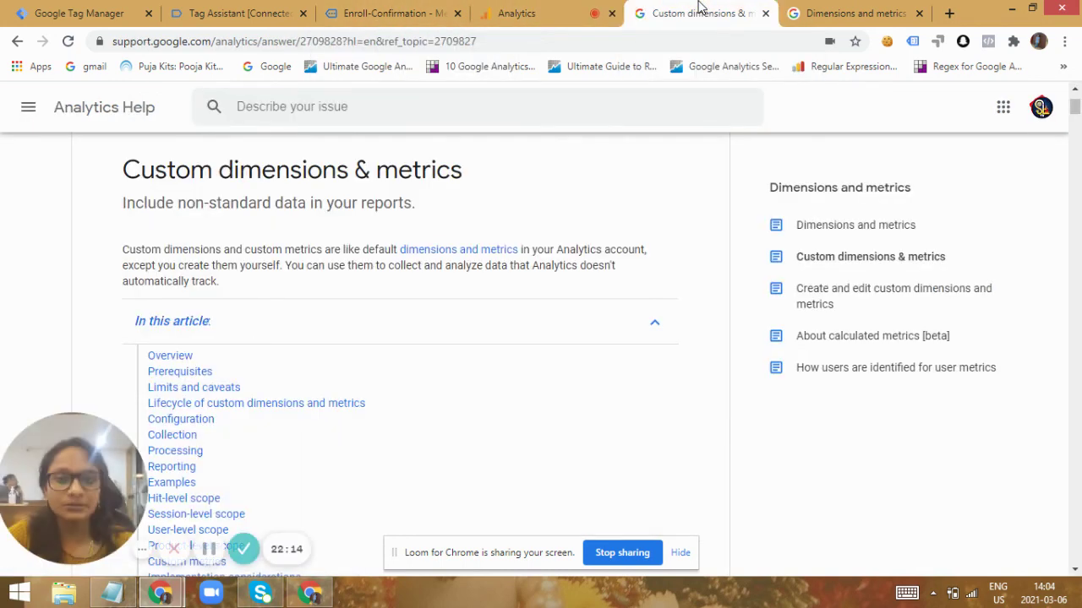
pyautogui.click(544, 24)
pyautogui.click(732, 8)
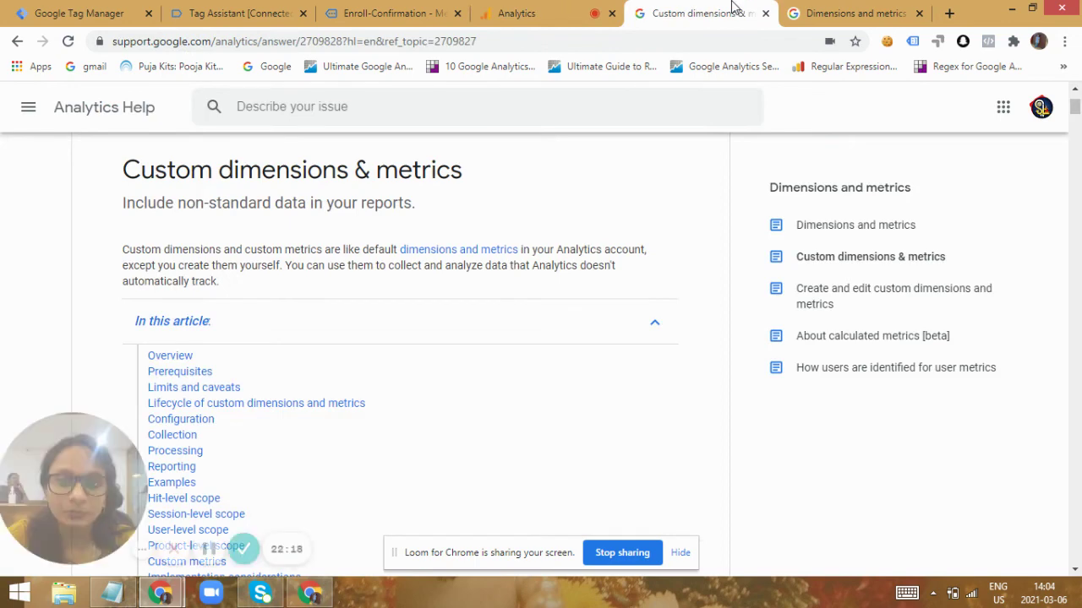
pyautogui.click(509, 11)
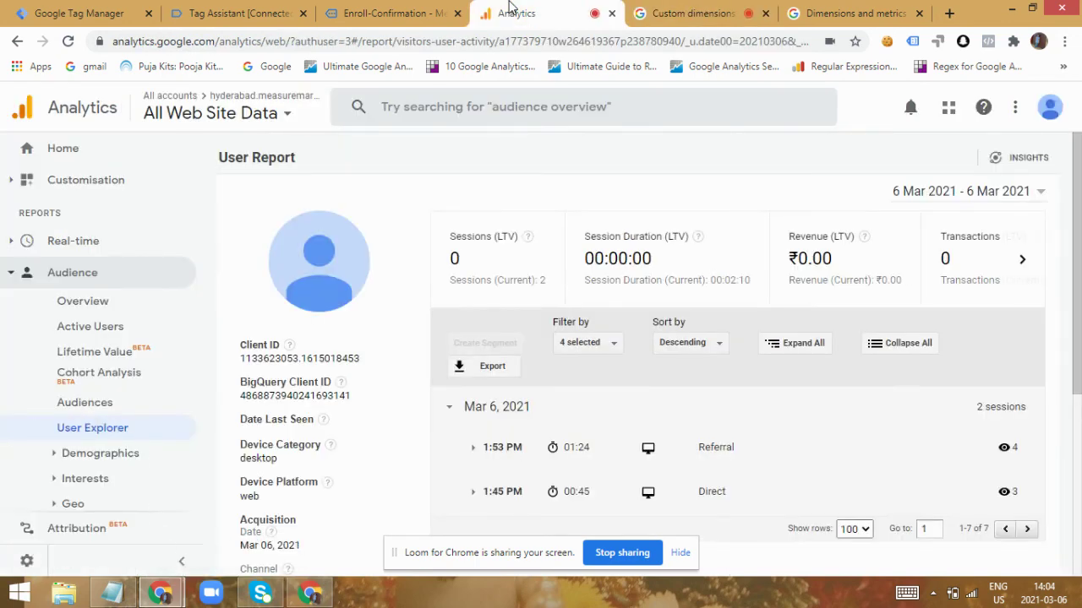
# Revisit the Enroll-Confirmation page, the Tag Manager tags list and the Custom dimensions & metrics help article
pyautogui.click(368, 8)
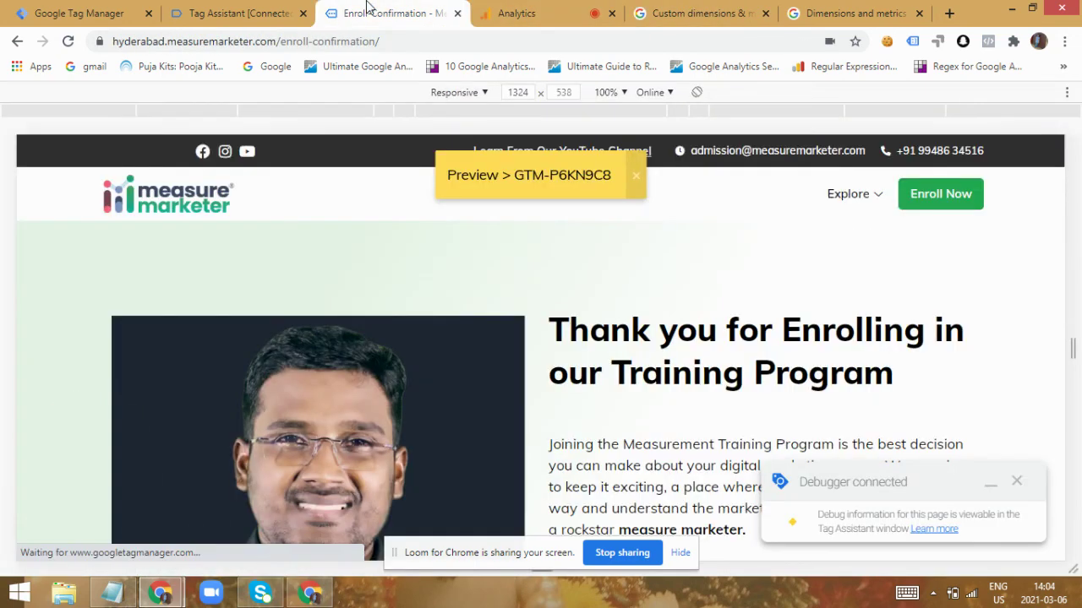
pyautogui.click(84, 12)
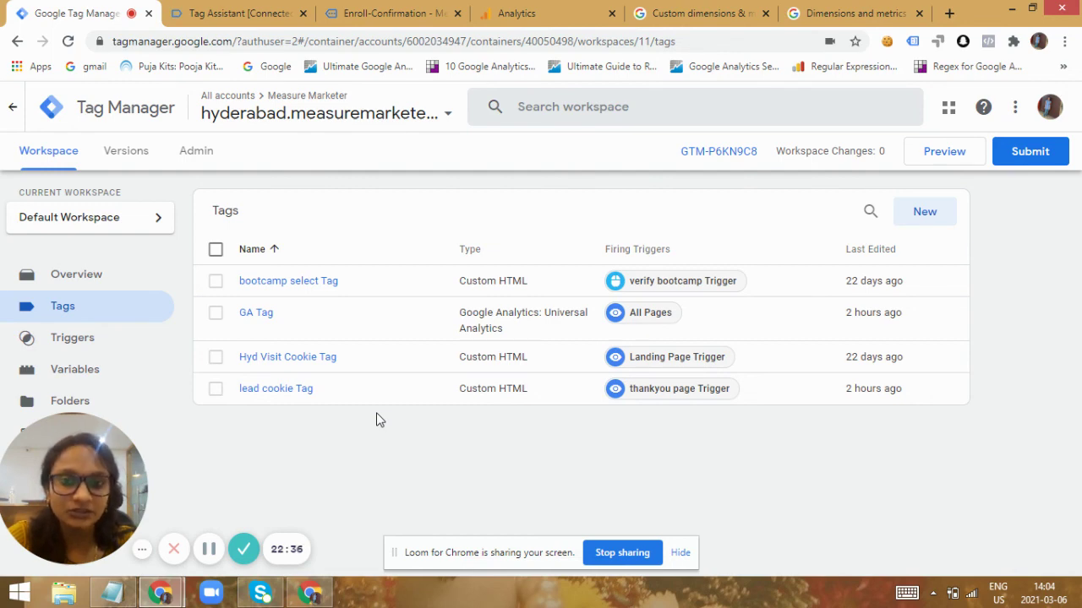
pyautogui.click(539, 7)
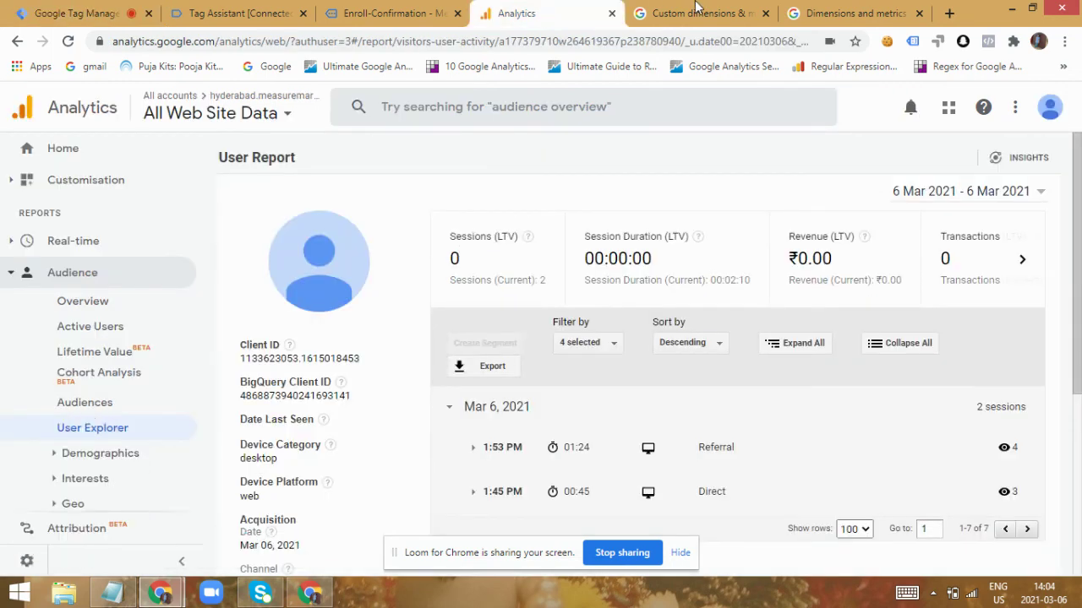
pyautogui.click(721, 9)
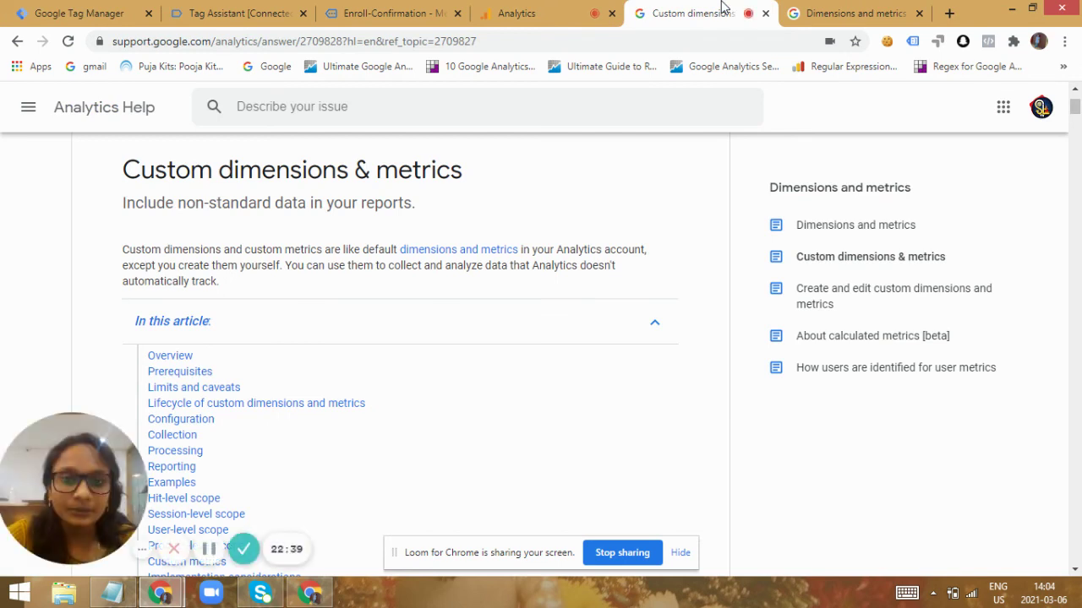
# Examine the Custom Dimensions section of the Analytics user report, consulting the Dimensions and metrics help article alongside it
pyautogui.click(562, 6)
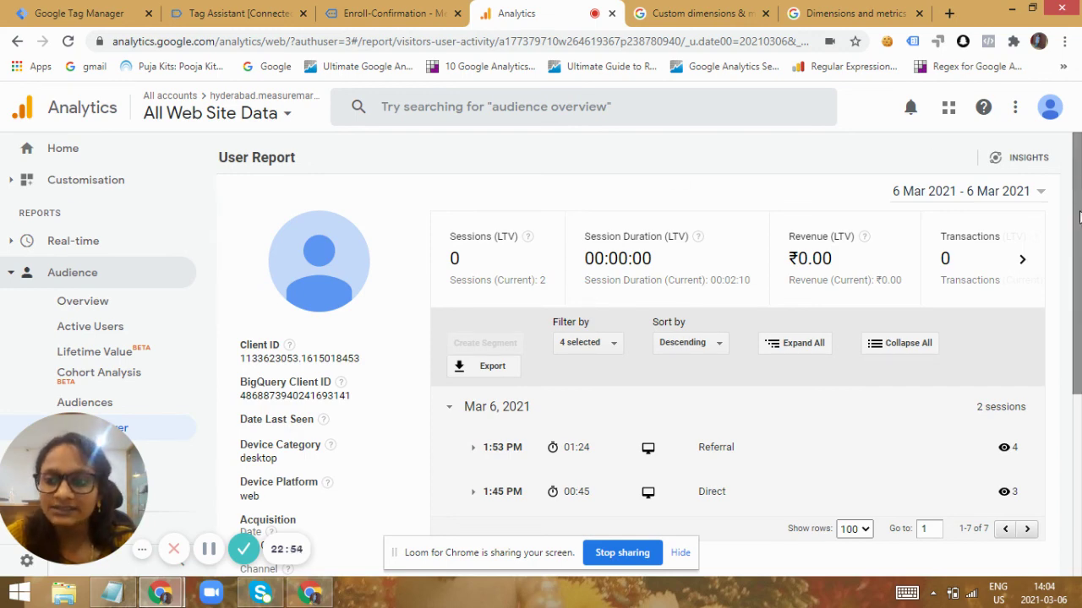
pyautogui.moveTo(1078, 217); pyautogui.dragTo(1078, 371)
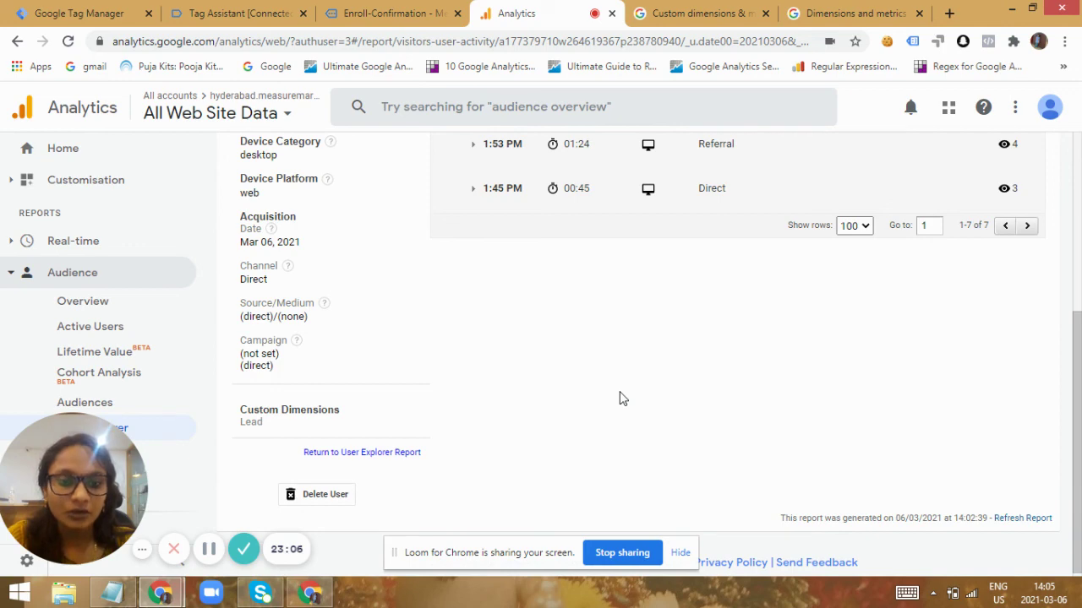
pyautogui.click(693, 11)
pyautogui.click(847, 10)
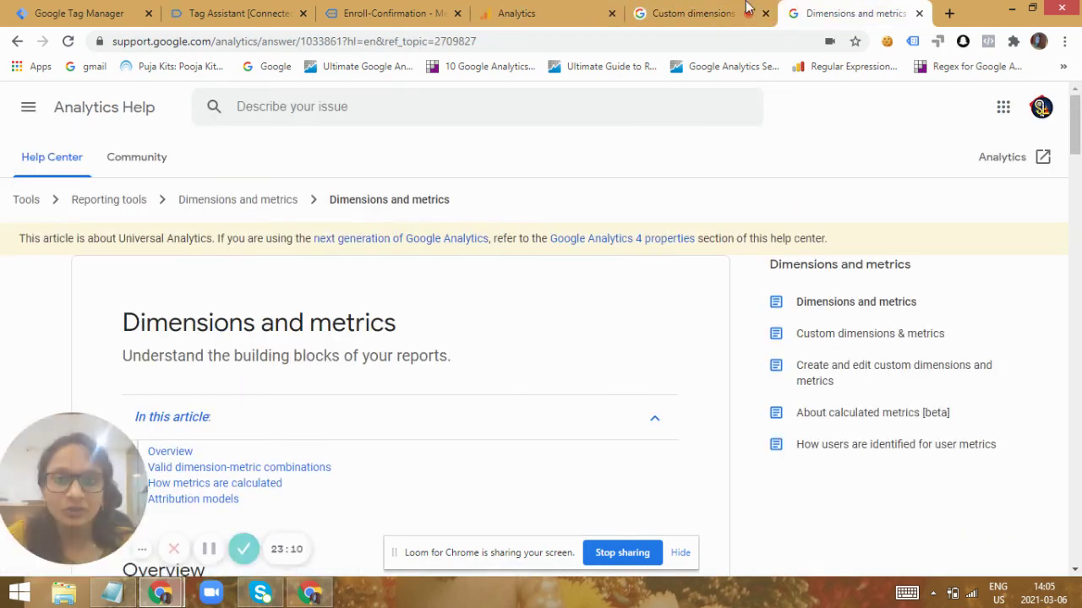
pyautogui.click(533, 11)
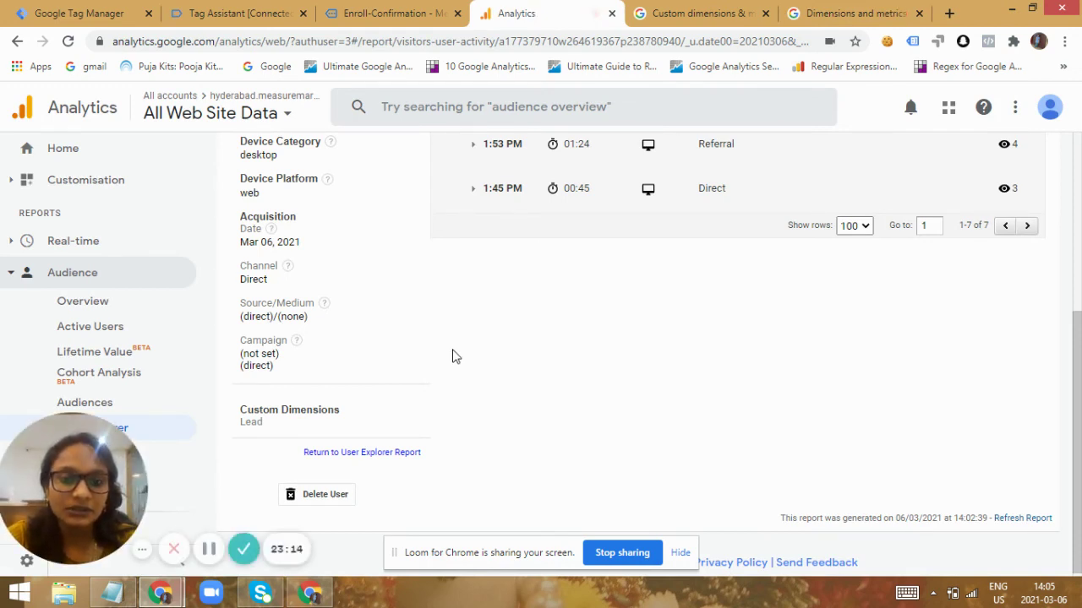
pyautogui.click(361, 11)
pyautogui.click(519, 13)
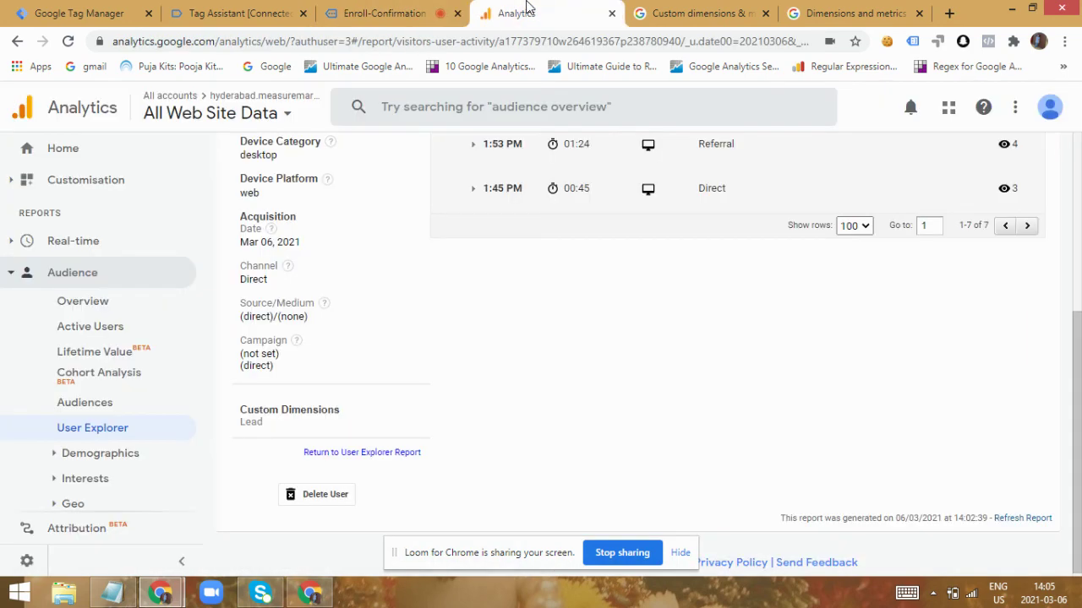